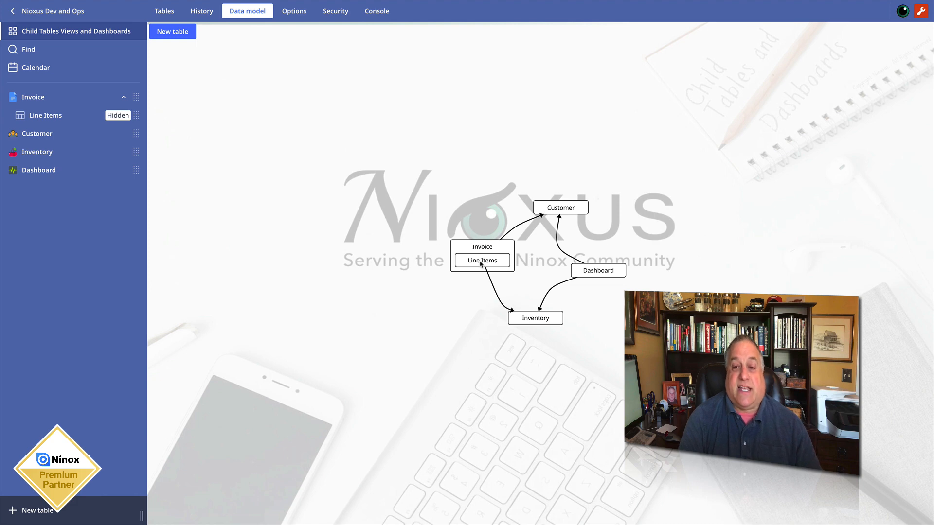
- Examine the Line Items table's fields and settings in the data model, and return to the tables overview
{"action": "left_click", "coordinate": [482, 261]}
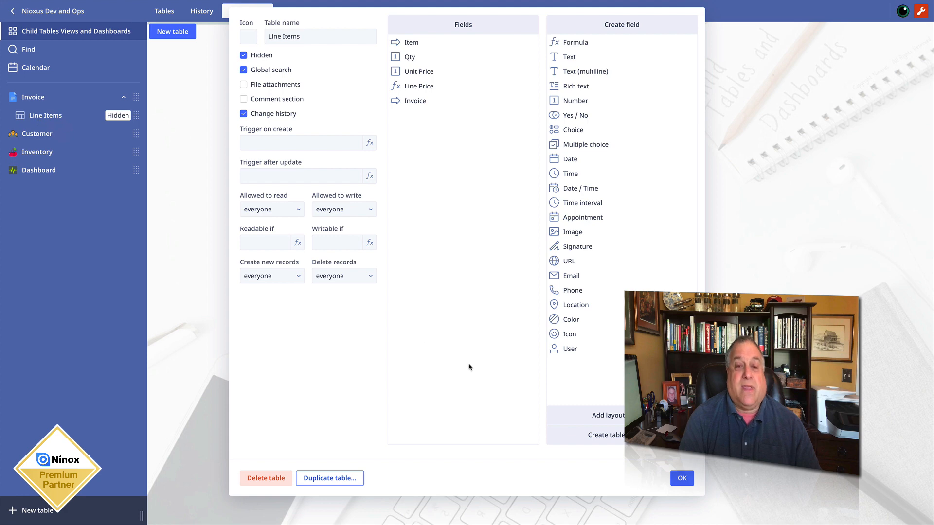
{"action": "left_click", "coordinate": [682, 478]}
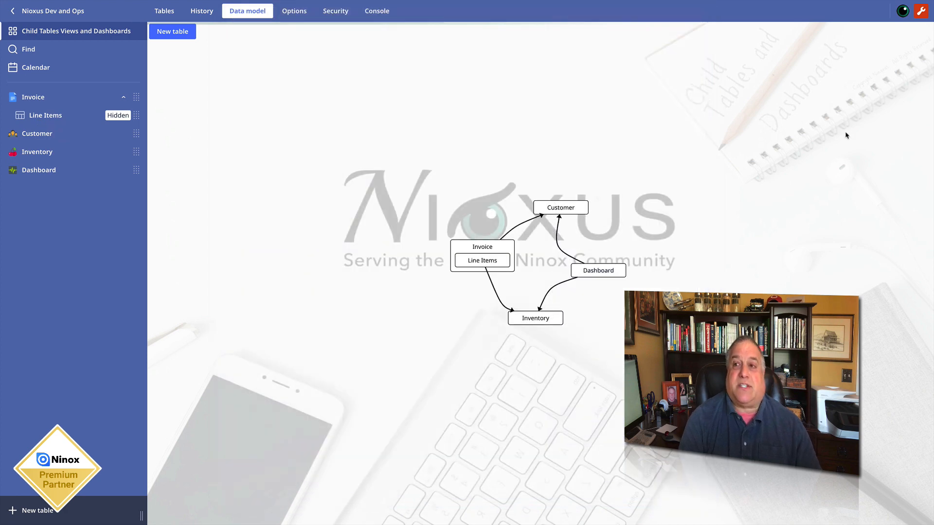
{"action": "left_click", "coordinate": [164, 11]}
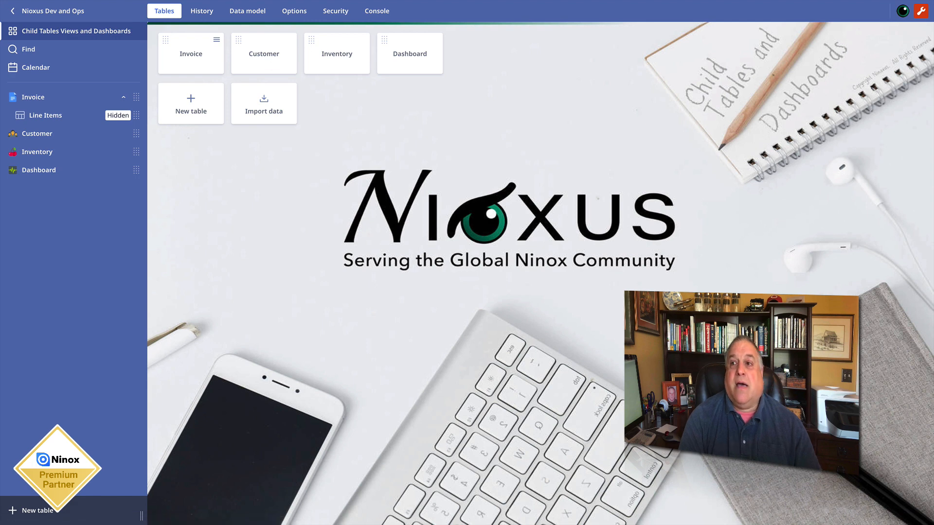
- Leave edit mode, open the American Motors Corporation invoice dated 06/21/2020, and widen the Item Description, Qty and Unit Price columns of its line items
{"action": "left_click", "coordinate": [921, 10]}
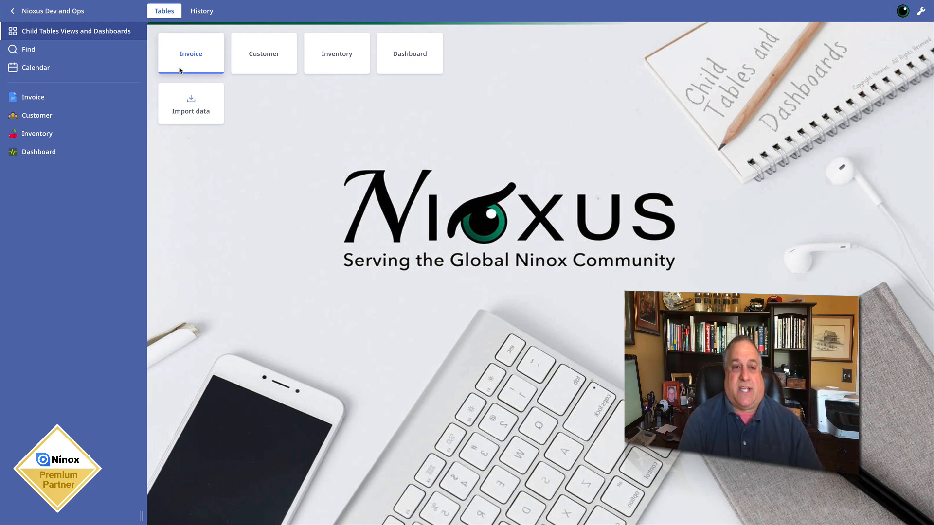
{"action": "left_click", "coordinate": [179, 70]}
{"action": "left_click", "coordinate": [194, 92]}
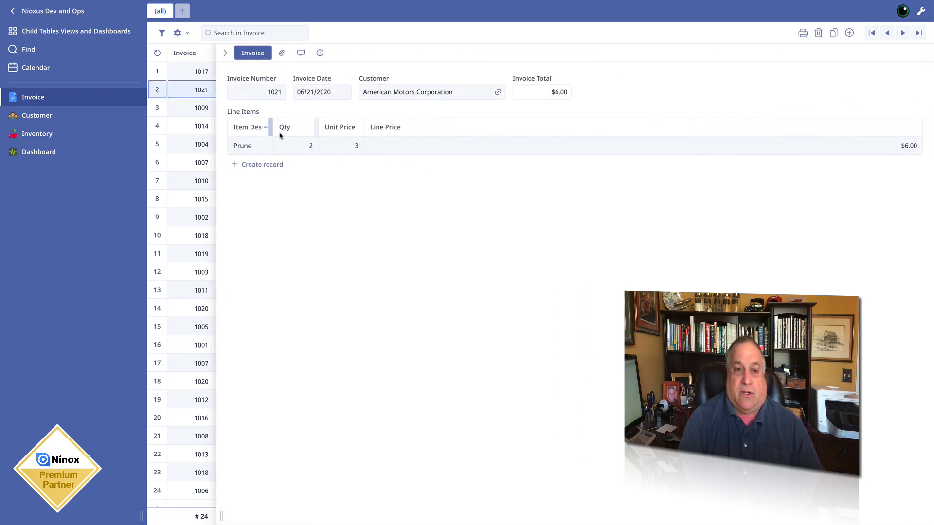
{"action": "left_click_drag", "start_coordinate": [271, 127], "coordinate": [550, 121]}
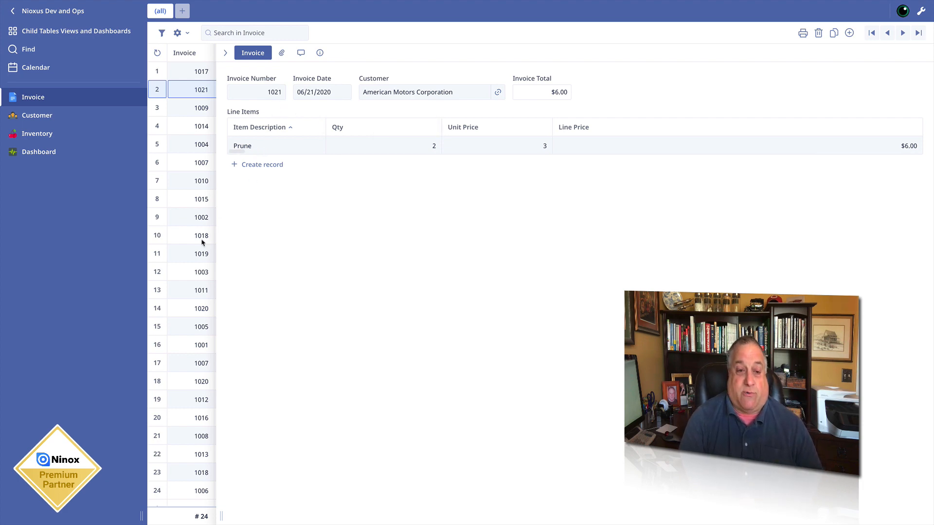
- Browse several invoices of different customers and compare the line items nested in each record
{"action": "left_click", "coordinate": [187, 258]}
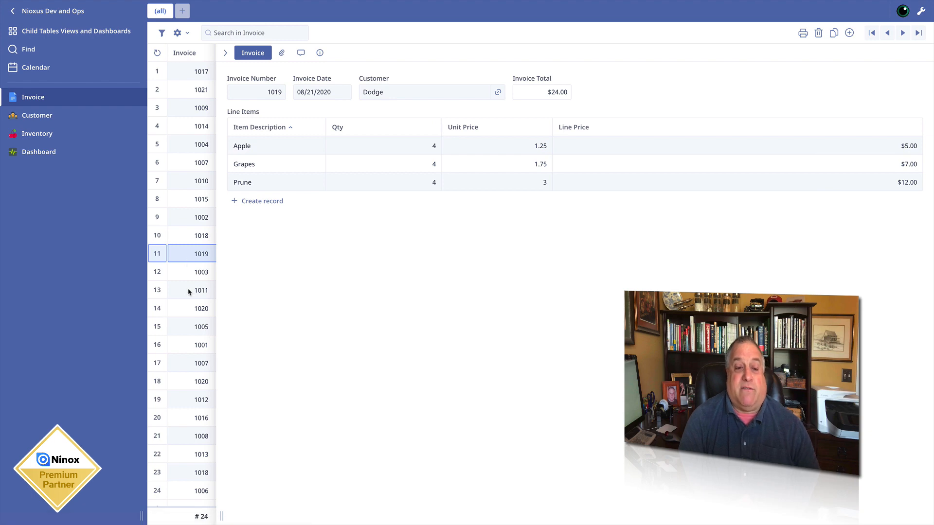
{"action": "left_click", "coordinate": [187, 311]}
{"action": "left_click", "coordinate": [181, 405]}
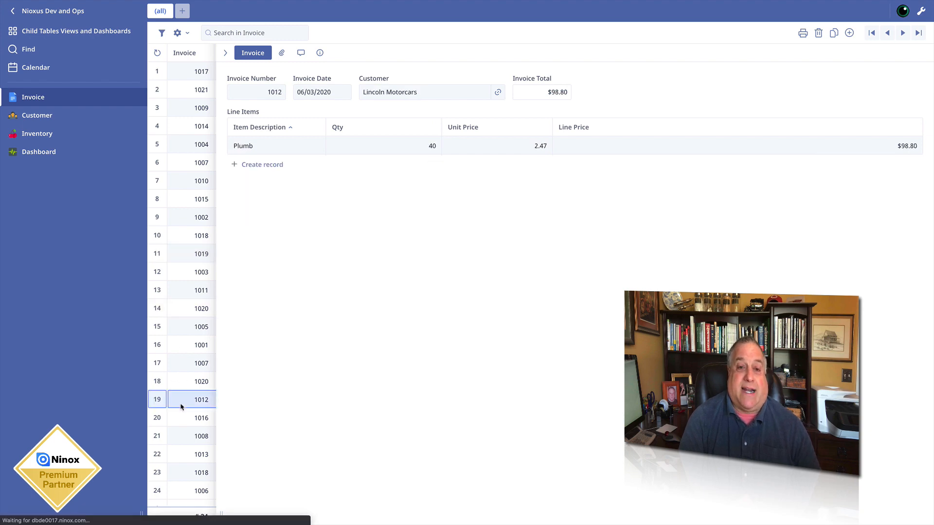
{"action": "left_click", "coordinate": [190, 206]}
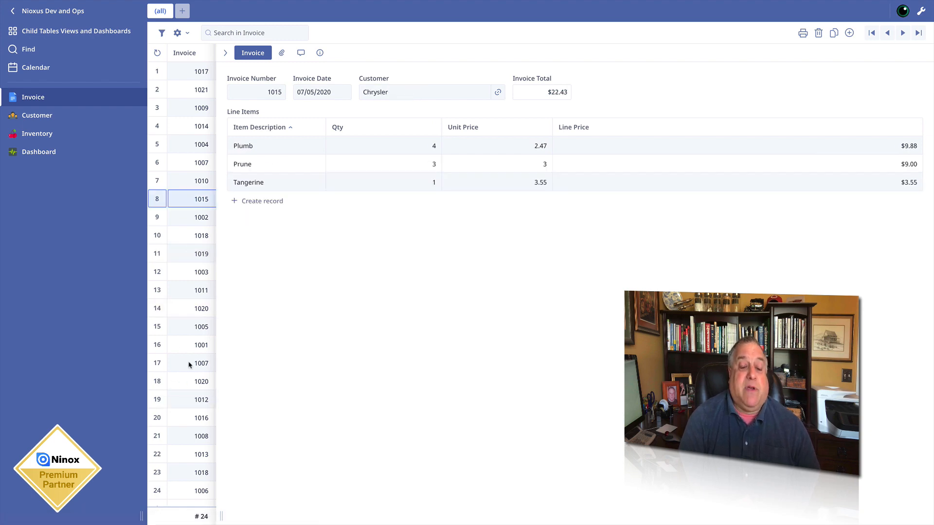
{"action": "left_click", "coordinate": [179, 478]}
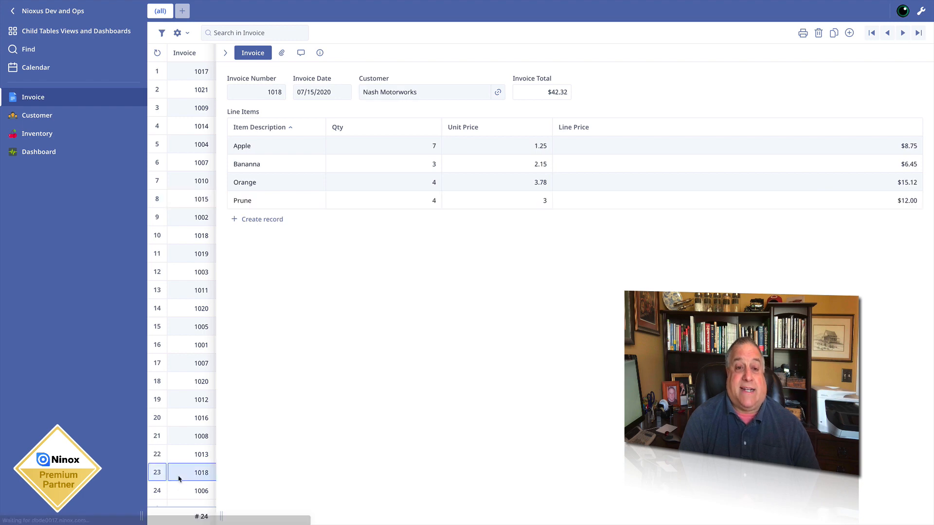
{"action": "left_click", "coordinate": [183, 291]}
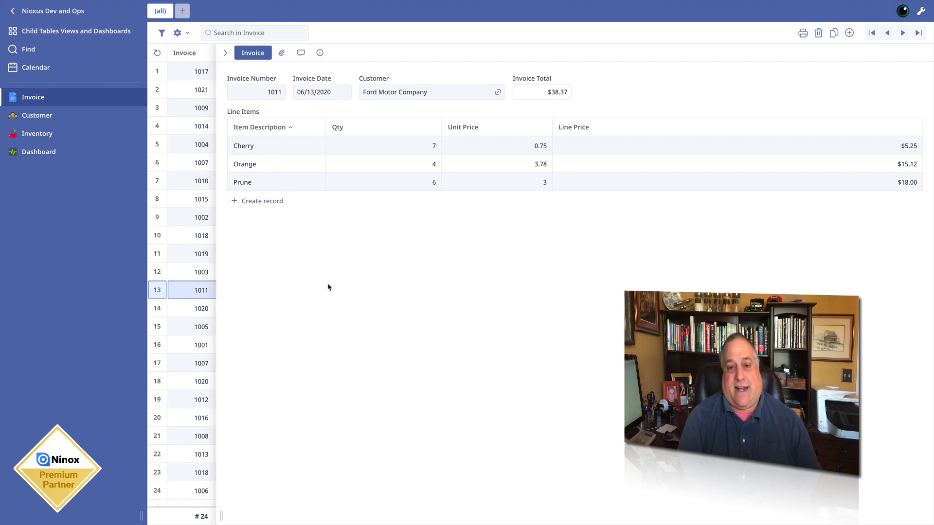
{"action": "left_click", "coordinate": [183, 110]}
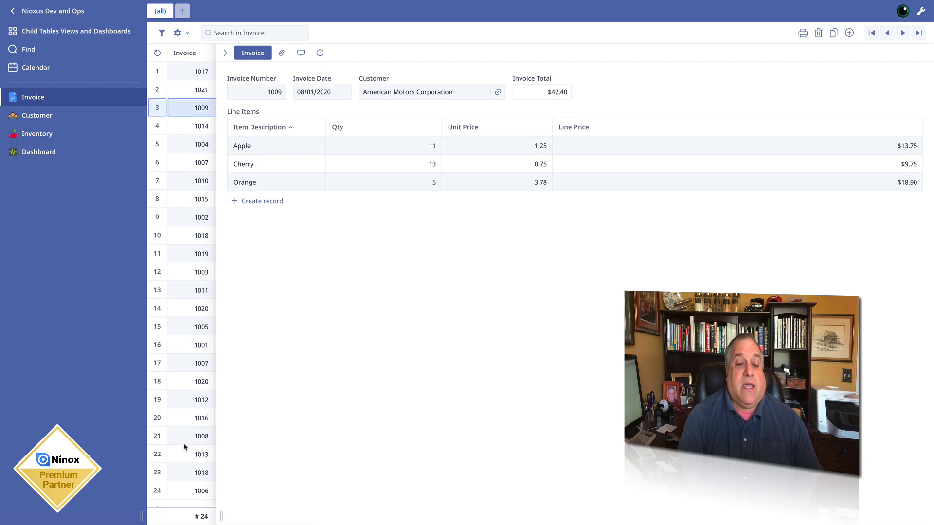
{"action": "left_click", "coordinate": [182, 472]}
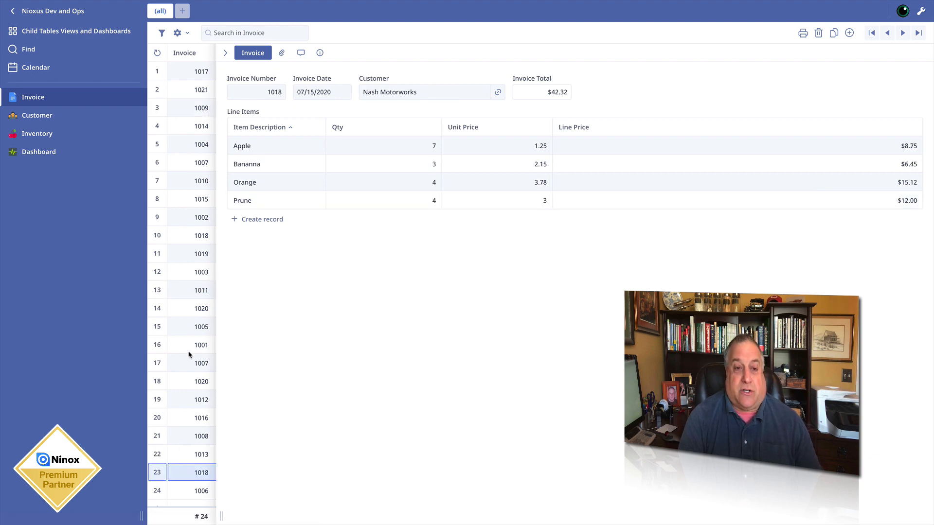
{"action": "left_click", "coordinate": [190, 312]}
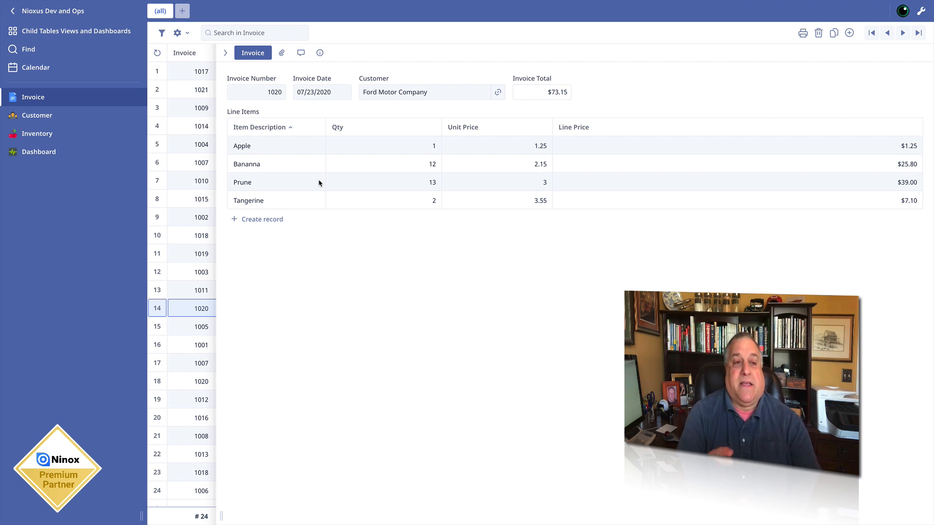
- Enter edit mode and examine the hidden Line Items table, viewing a single Apple record and the full list
{"action": "left_click", "coordinate": [921, 12]}
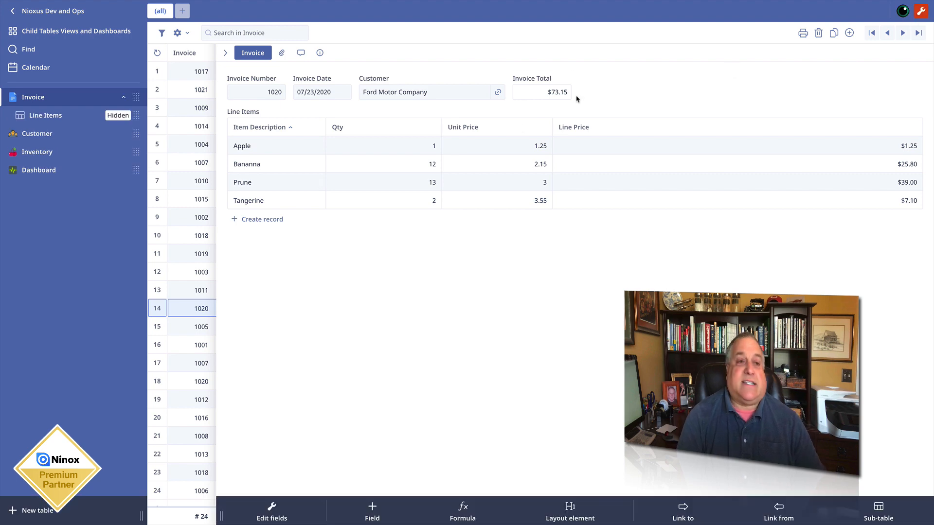
{"action": "left_click", "coordinate": [52, 117]}
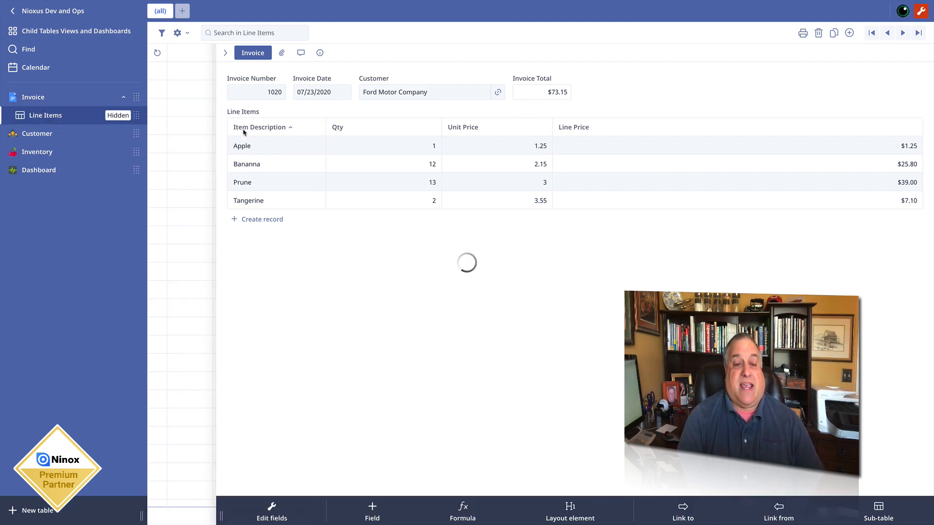
{"action": "left_click", "coordinate": [233, 108]}
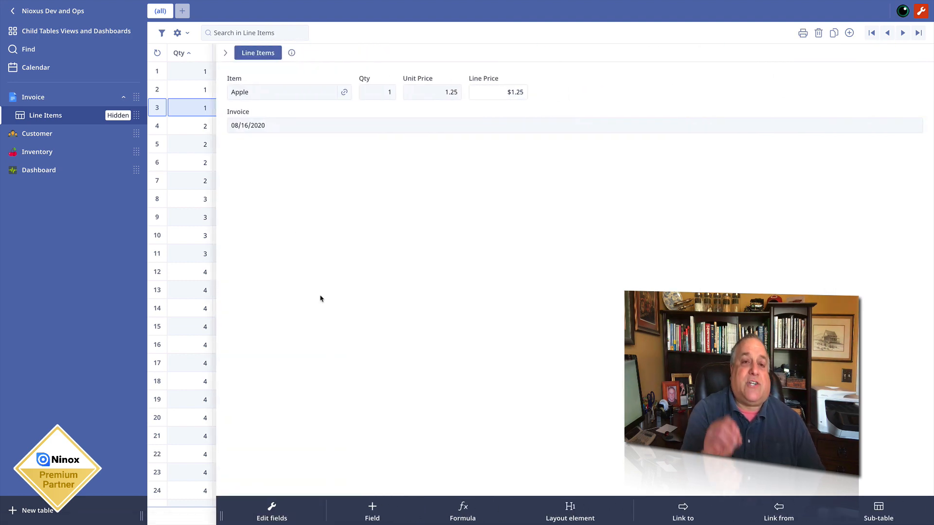
{"action": "left_click", "coordinate": [225, 53]}
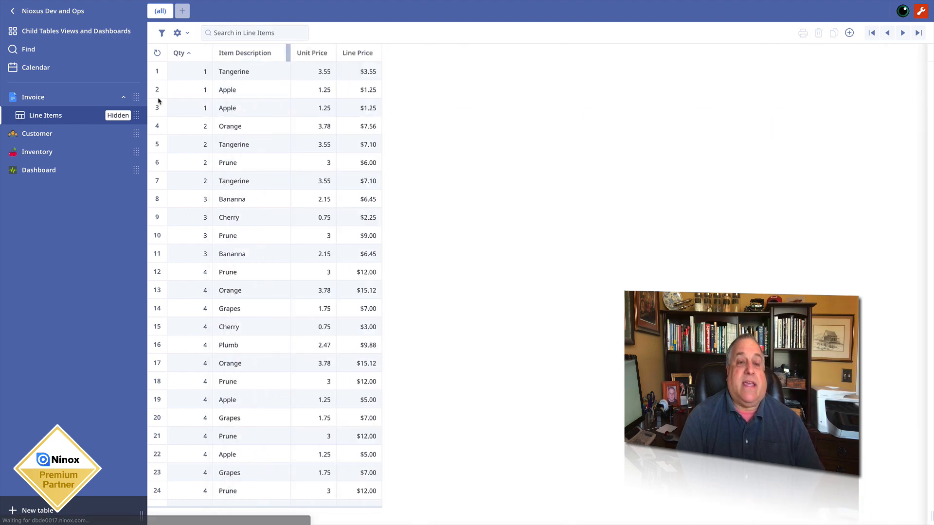
- Create a new blank record in the Invoice table and leave edit mode
{"action": "left_click", "coordinate": [33, 97]}
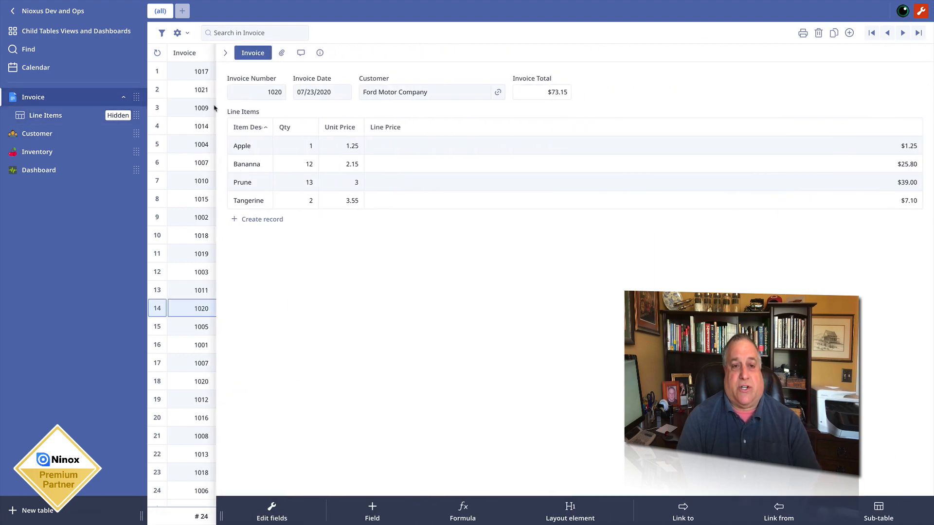
{"action": "left_click", "coordinate": [851, 33]}
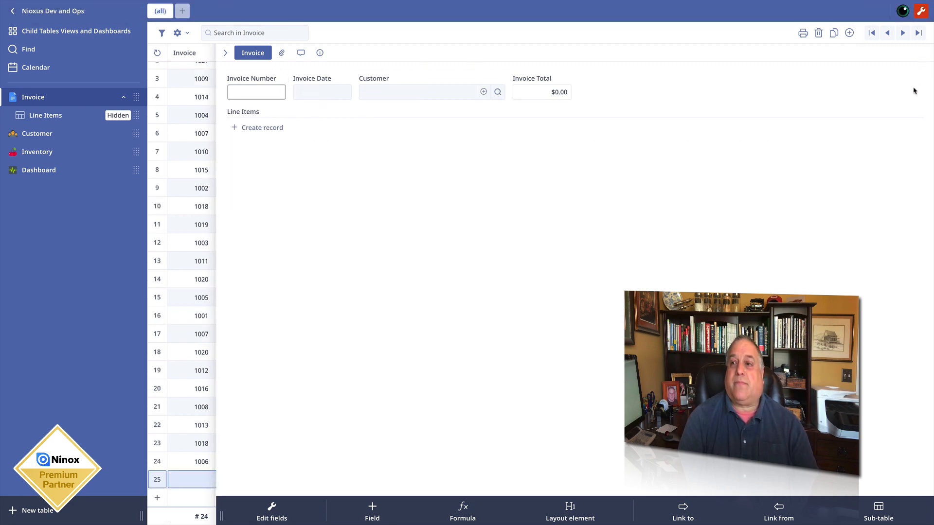
{"action": "left_click", "coordinate": [918, 11]}
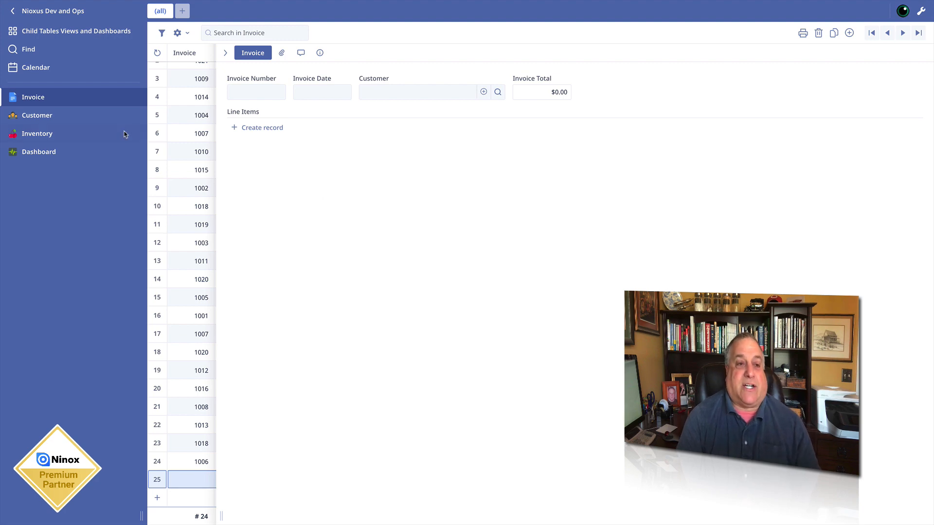
- Review the full Invoice list, and view the Plumb line item in the Chrysler invoice dated 07/05/2020
{"action": "left_click", "coordinate": [77, 98]}
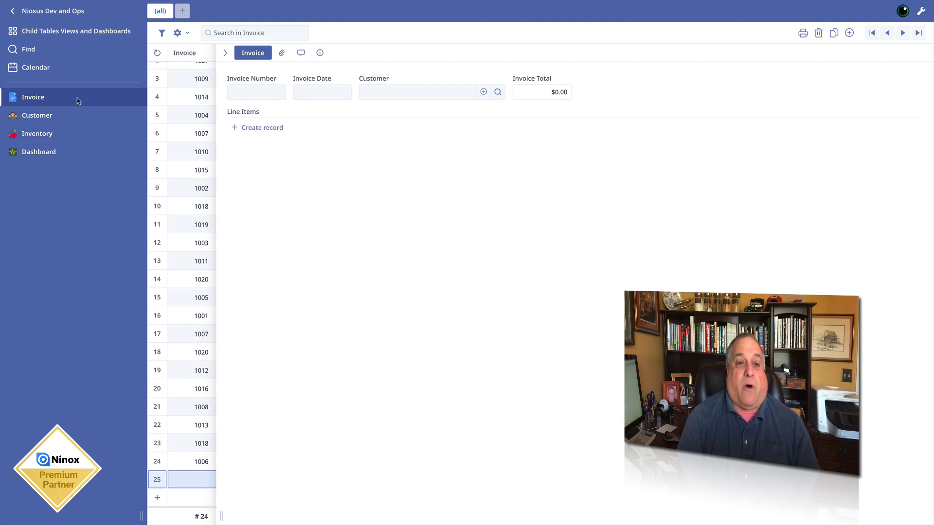
{"action": "left_click", "coordinate": [225, 53]}
{"action": "scroll", "coordinate": [259, 155], "scroll_direction": "up", "scroll_amount": 1}
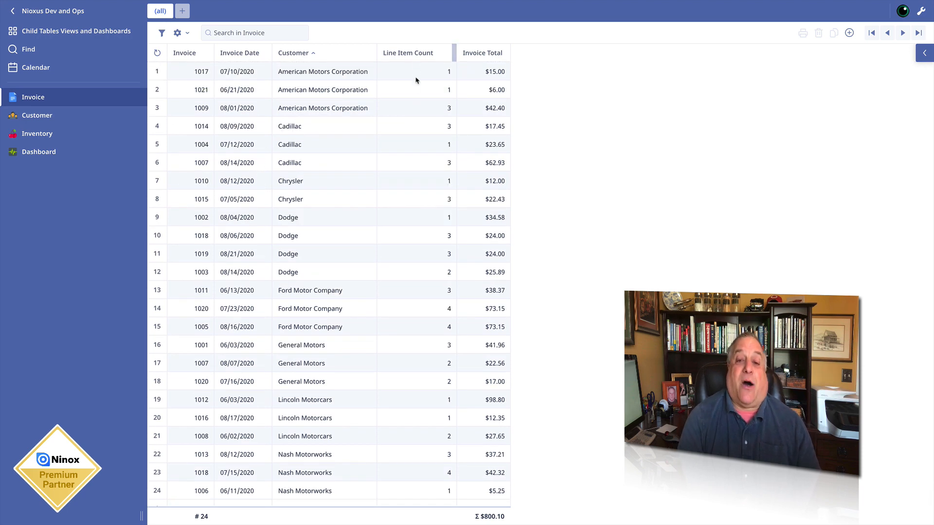
{"action": "left_click", "coordinate": [413, 203]}
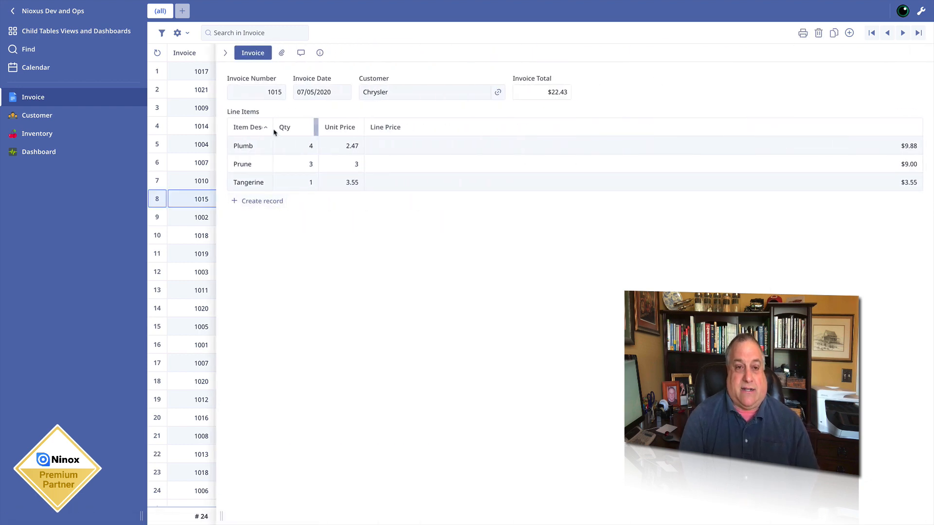
{"action": "left_click", "coordinate": [385, 147]}
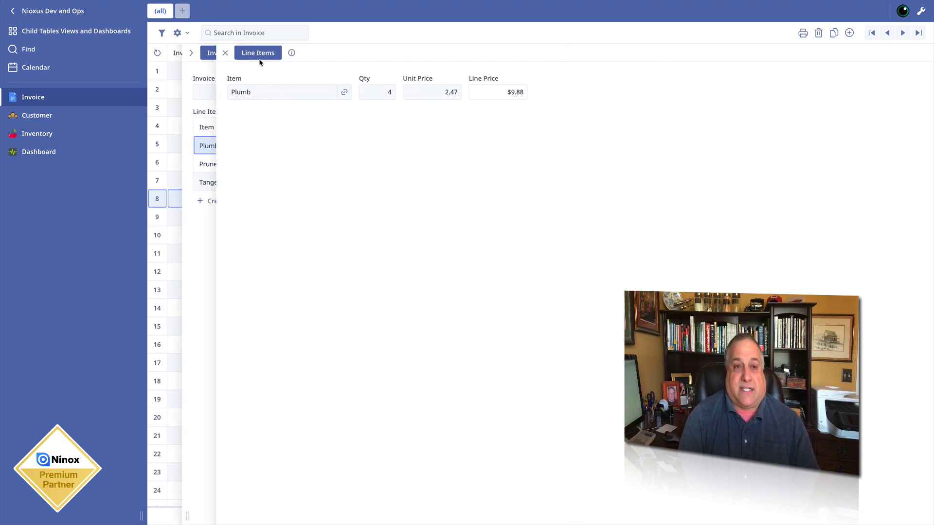
{"action": "left_click", "coordinate": [225, 54]}
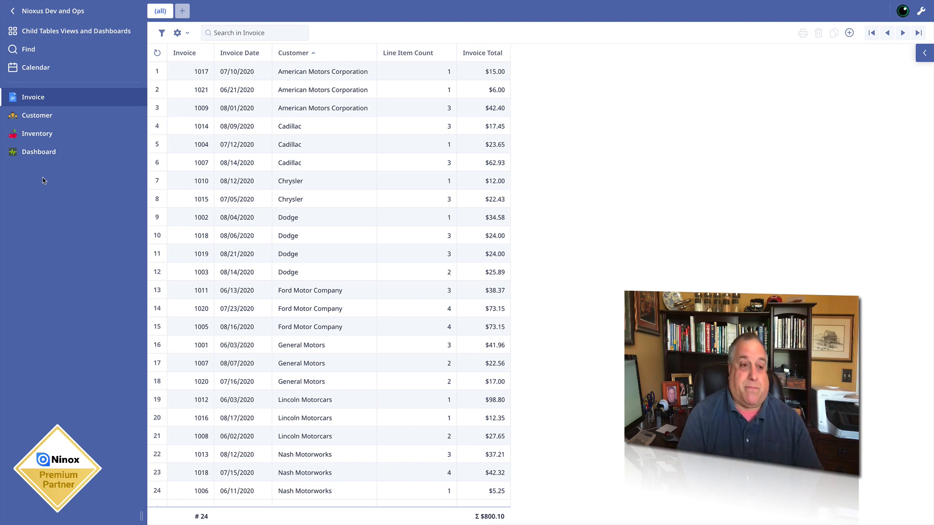
- Filter the invoice dashboard to the date range from 06/01/2020 to 06/30/2020
{"action": "left_click", "coordinate": [48, 153]}
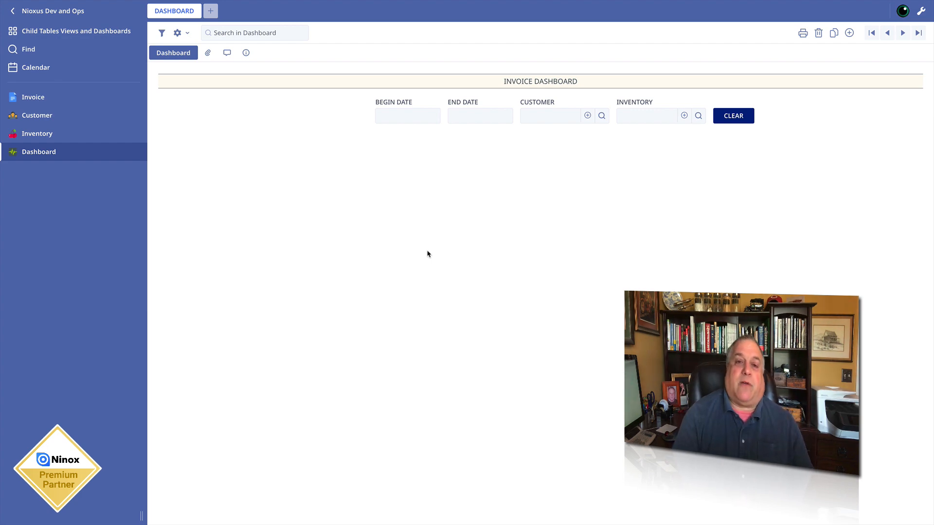
{"action": "left_click", "coordinate": [395, 117]}
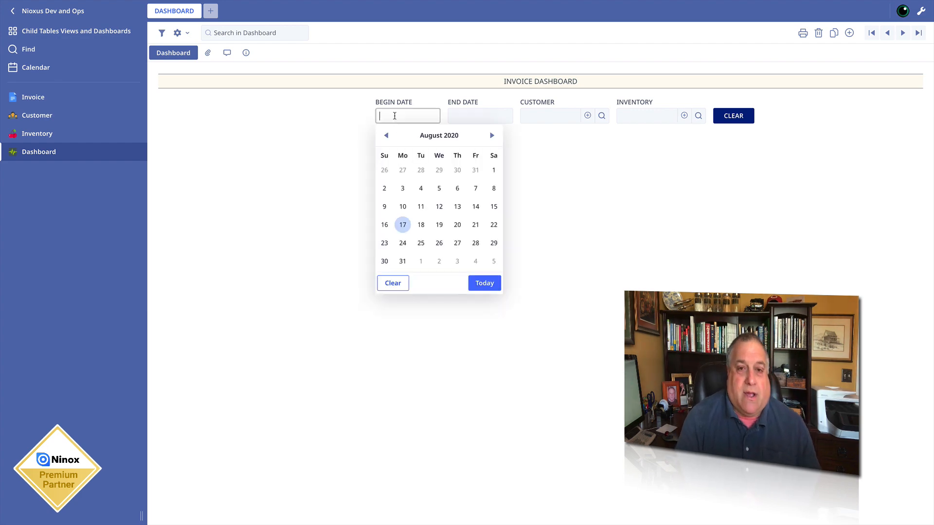
{"action": "left_click", "coordinate": [387, 135]}
{"action": "left_click", "coordinate": [387, 135]}
{"action": "left_click", "coordinate": [404, 168]}
{"action": "left_click", "coordinate": [469, 117]}
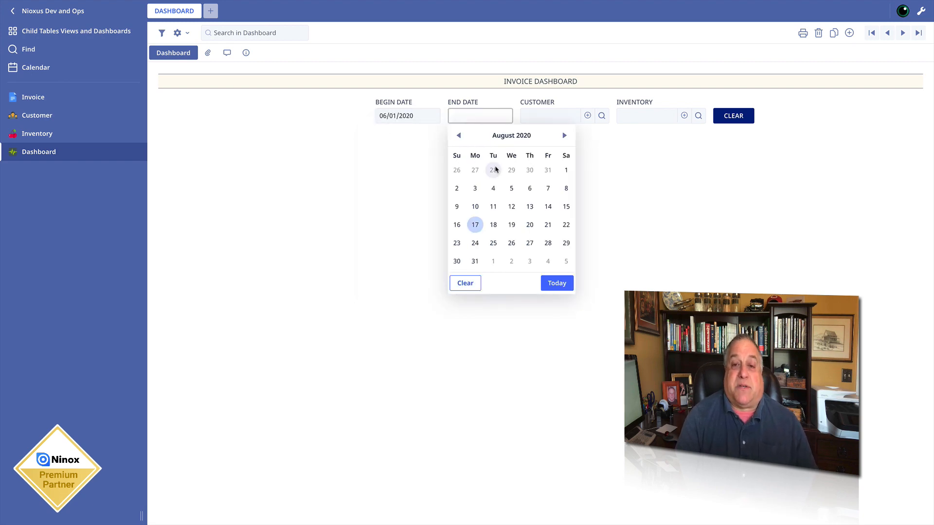
{"action": "left_click", "coordinate": [458, 135]}
{"action": "left_click", "coordinate": [458, 135]}
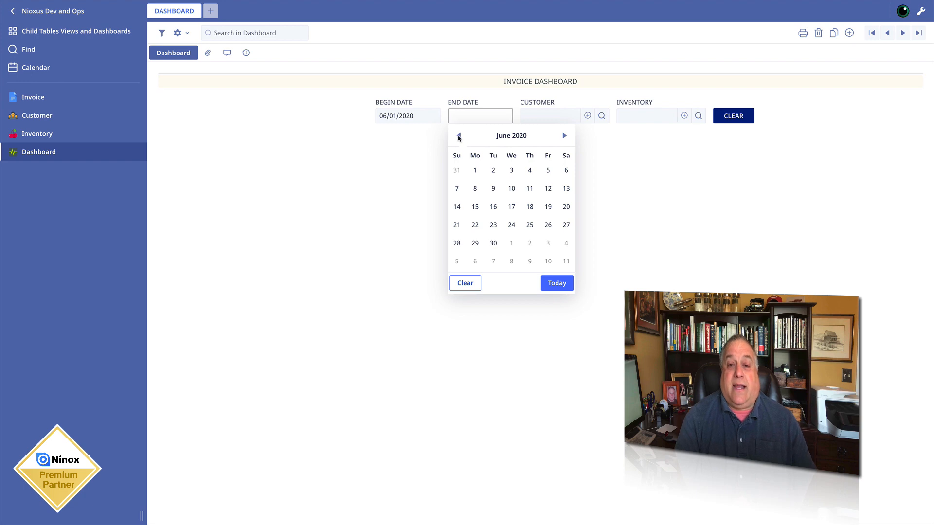
{"action": "left_click", "coordinate": [493, 243]}
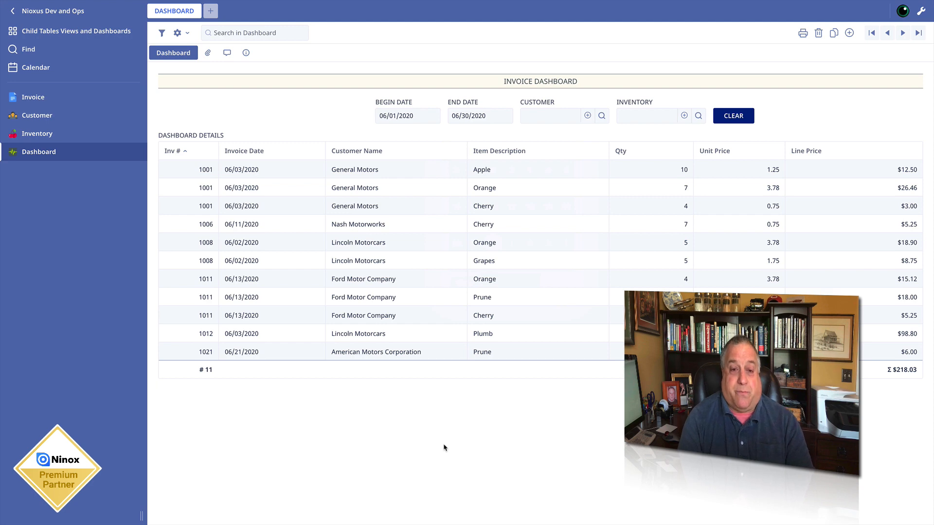
- Narrow the dashboard results to the customer General Motors and the inventory item Orange
{"action": "left_click", "coordinate": [551, 115]}
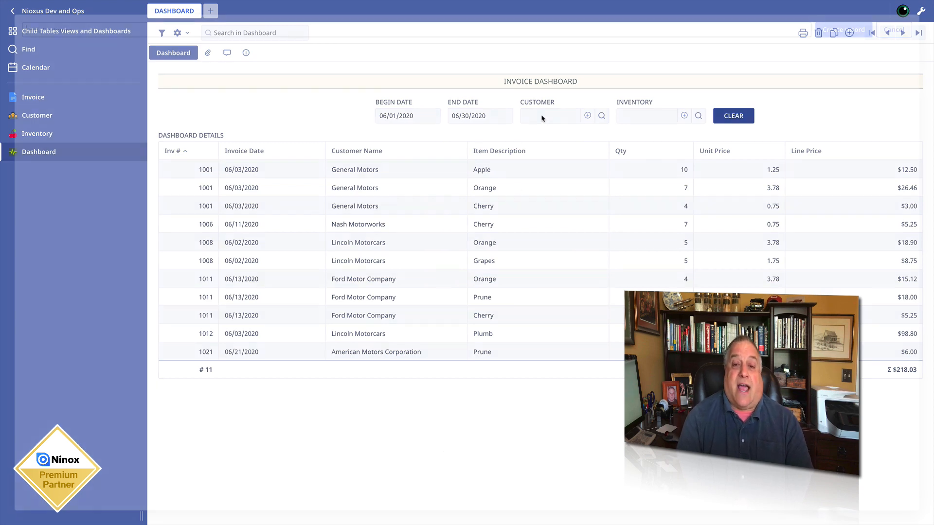
{"action": "left_click", "coordinate": [128, 93]}
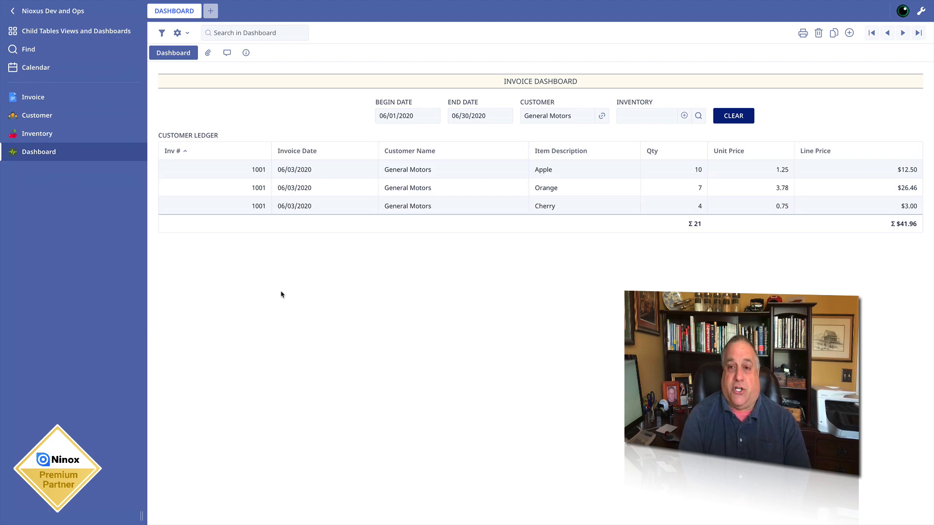
{"action": "left_click", "coordinate": [632, 116]}
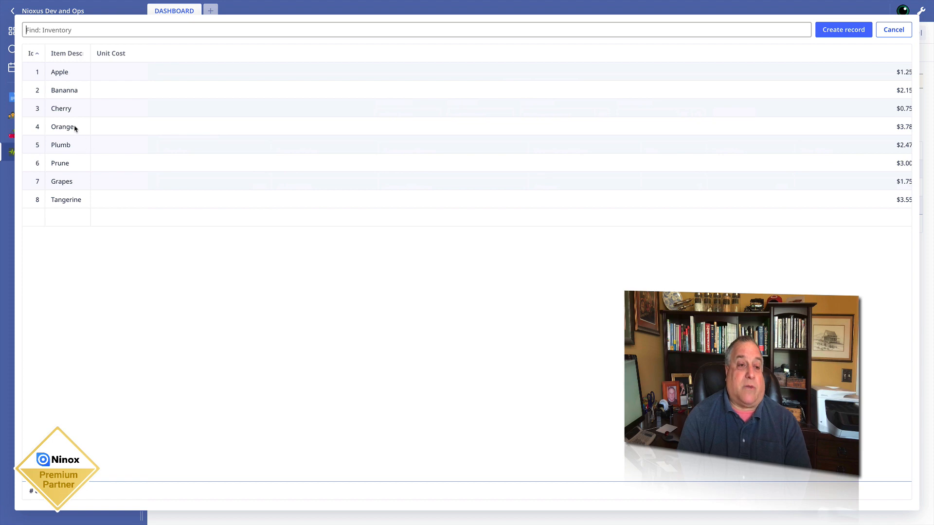
{"action": "left_click", "coordinate": [77, 128]}
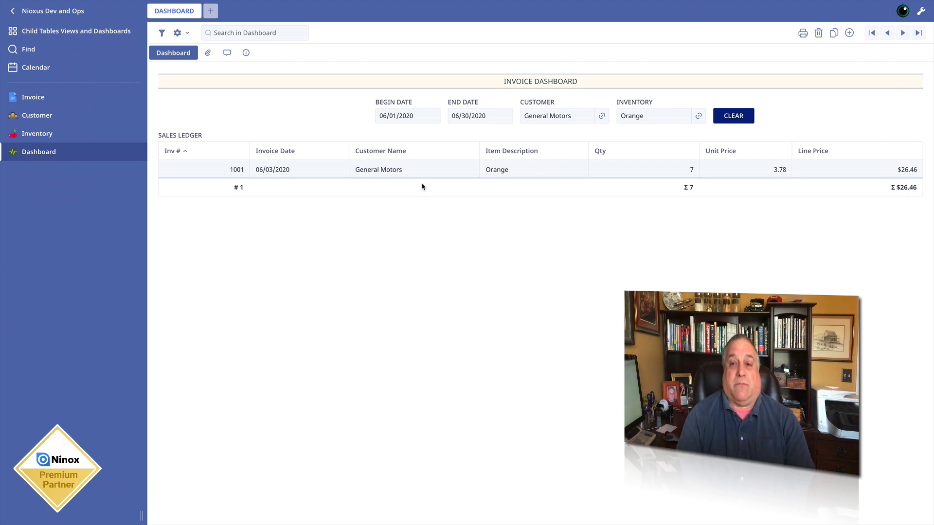
- Remove the customer and inventory filters from the dashboard and set the end date to 08/31/2020
{"action": "left_click", "coordinate": [603, 117]}
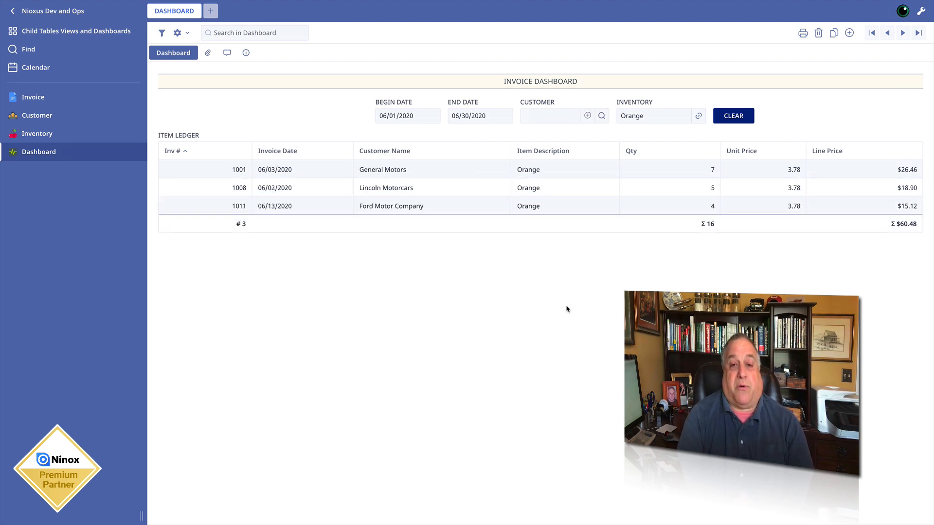
{"action": "left_click", "coordinate": [698, 116]}
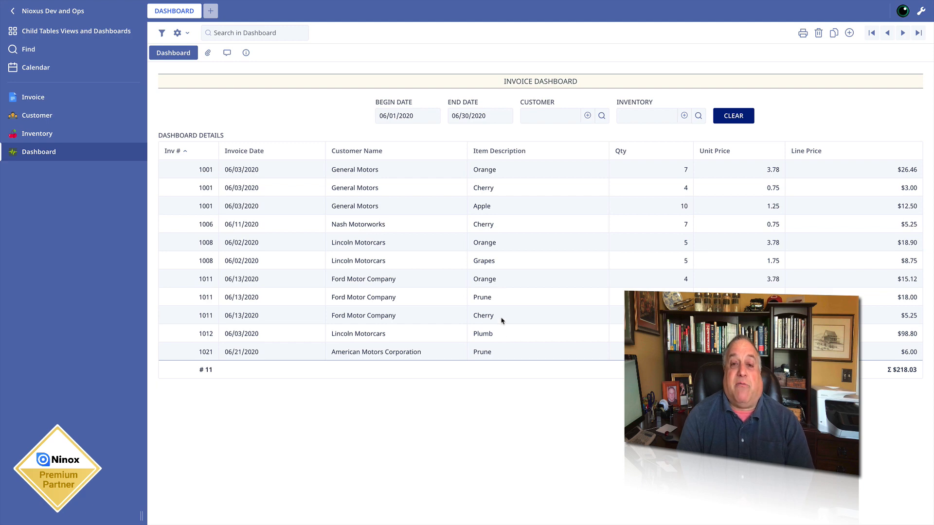
{"action": "left_click", "coordinate": [499, 116]}
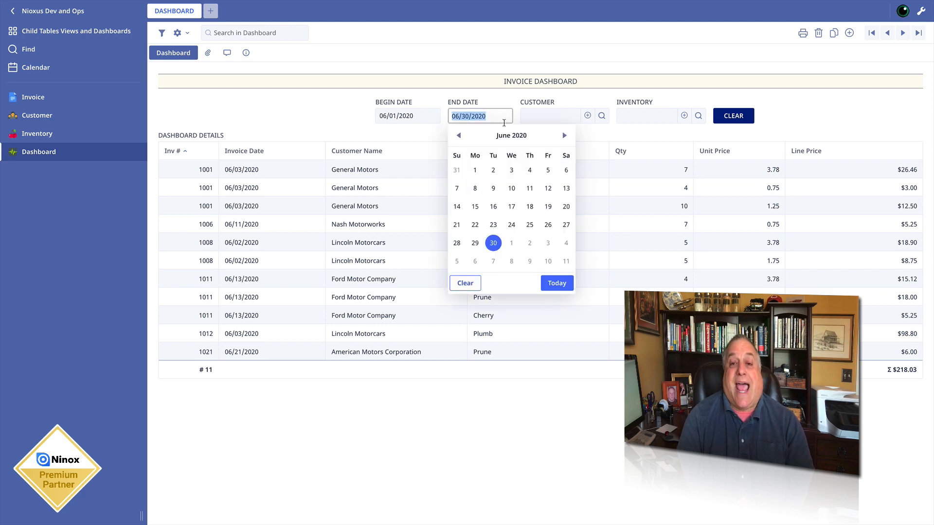
{"action": "left_click", "coordinate": [564, 136]}
{"action": "left_click", "coordinate": [565, 135]}
{"action": "left_click", "coordinate": [475, 261]}
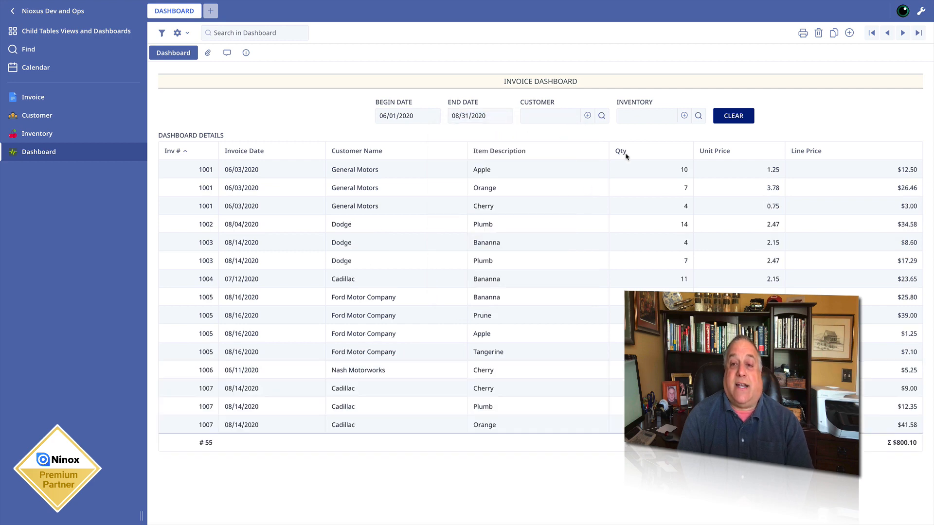
- Filter the dashboard by the inventory item Apple, and clear all the dashboard filters
{"action": "left_click", "coordinate": [641, 119]}
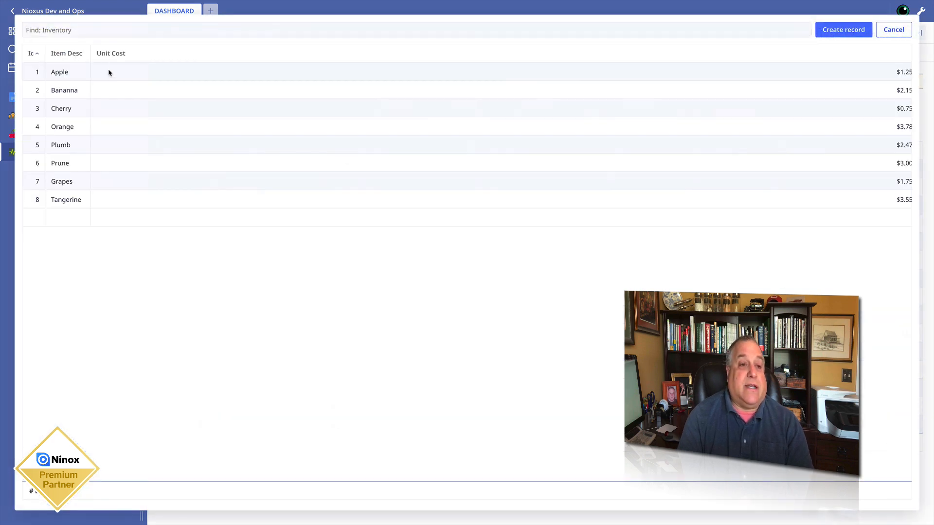
{"action": "left_click", "coordinate": [109, 72]}
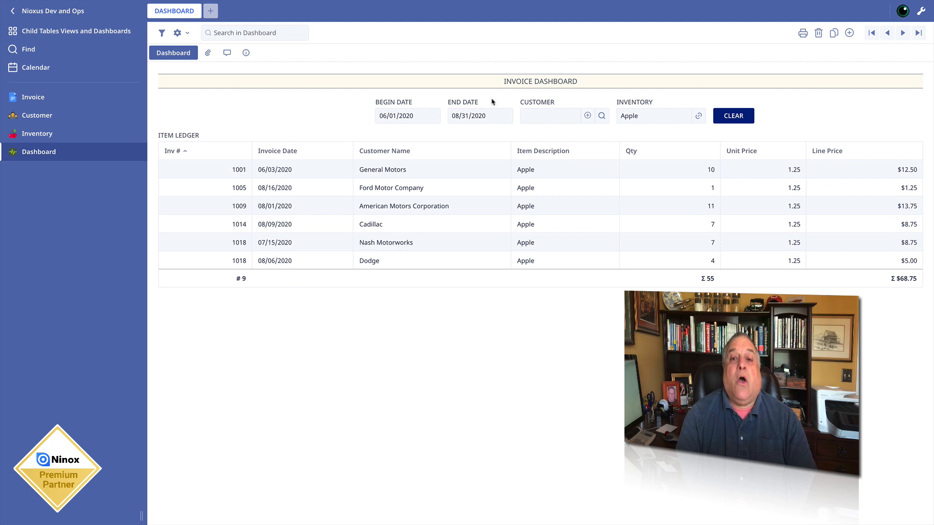
{"action": "left_click", "coordinate": [733, 116]}
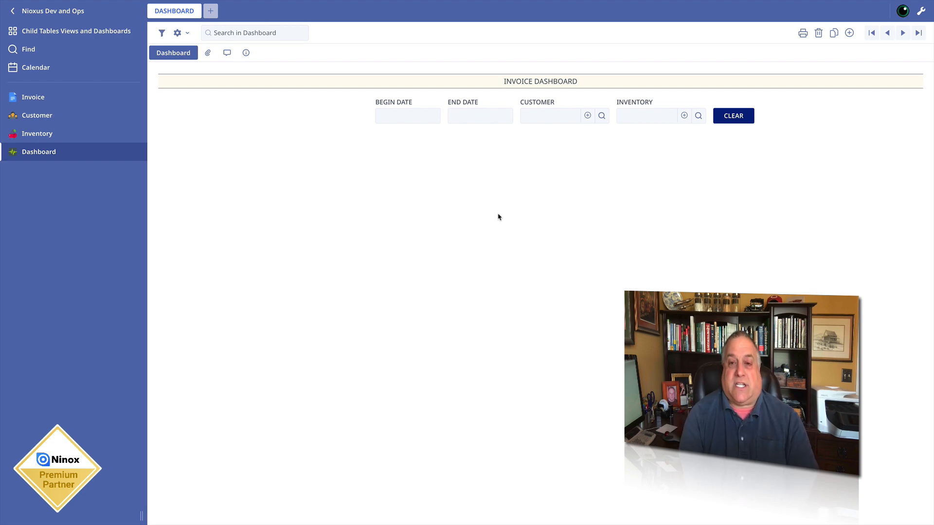
- Filter the dashboard to the date range from 06/01/2020 to 08/31/2020 and review the listed line items
{"action": "left_click", "coordinate": [396, 117]}
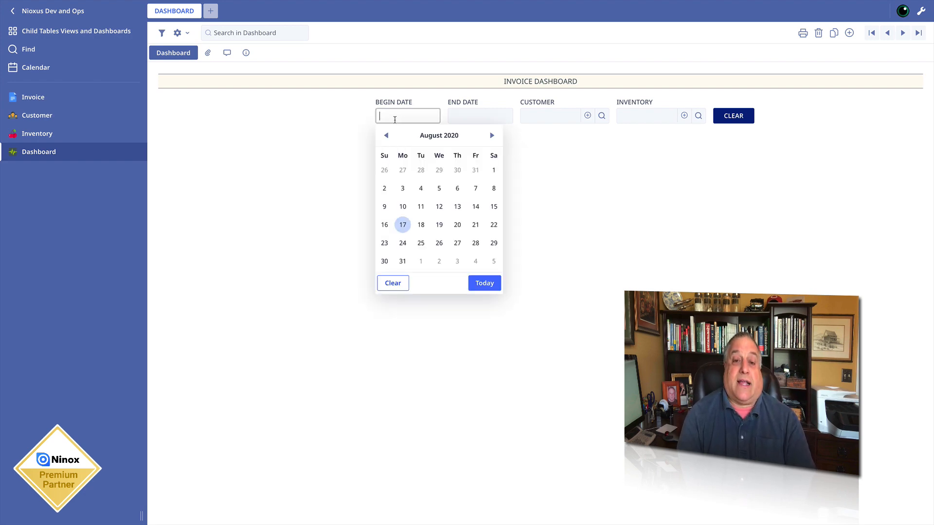
{"action": "left_click", "coordinate": [386, 136]}
{"action": "left_click", "coordinate": [386, 136]}
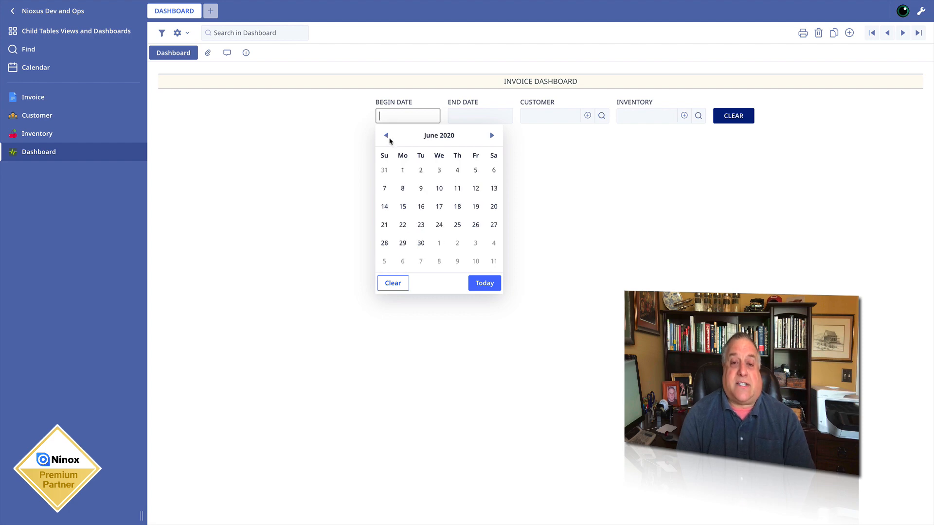
{"action": "left_click", "coordinate": [403, 170]}
{"action": "left_click", "coordinate": [467, 117]}
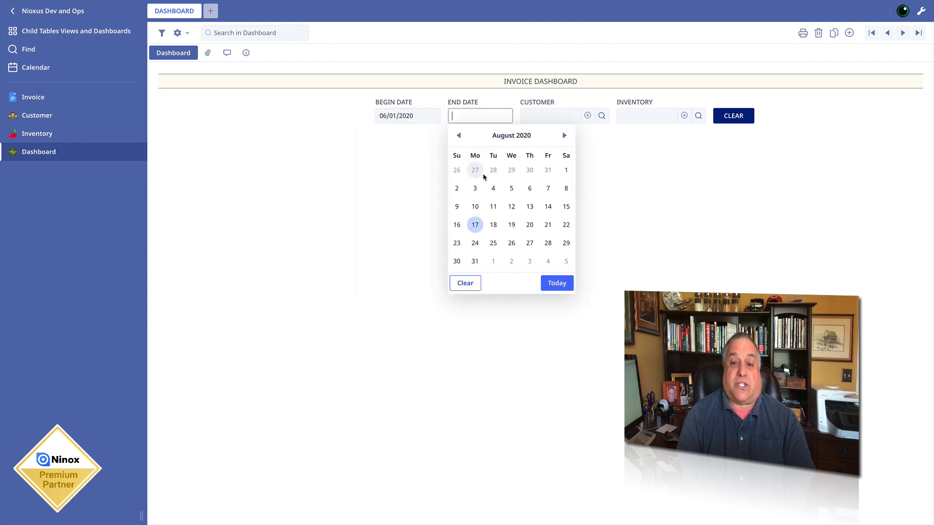
{"action": "left_click", "coordinate": [475, 262]}
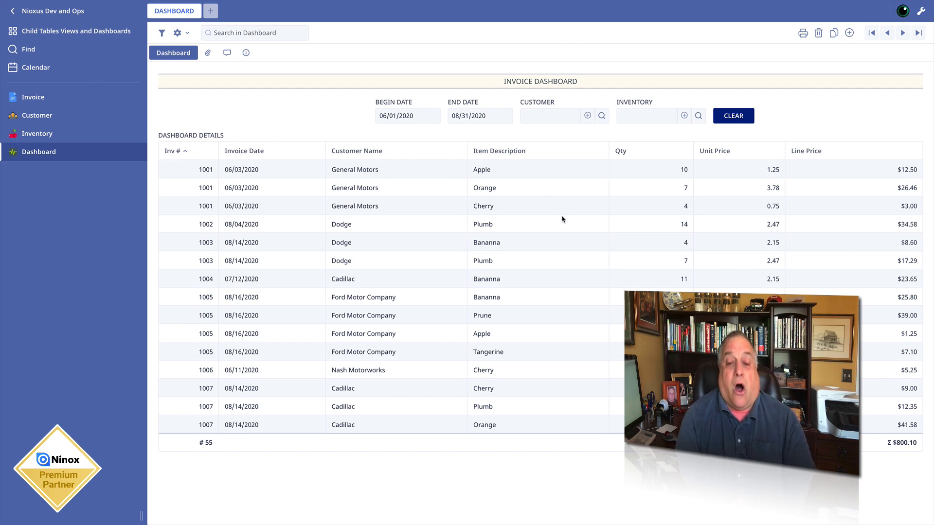
{"action": "scroll", "coordinate": [377, 276], "scroll_direction": "down", "scroll_amount": 1}
{"action": "scroll", "coordinate": [377, 276], "scroll_direction": "down", "scroll_amount": 10}
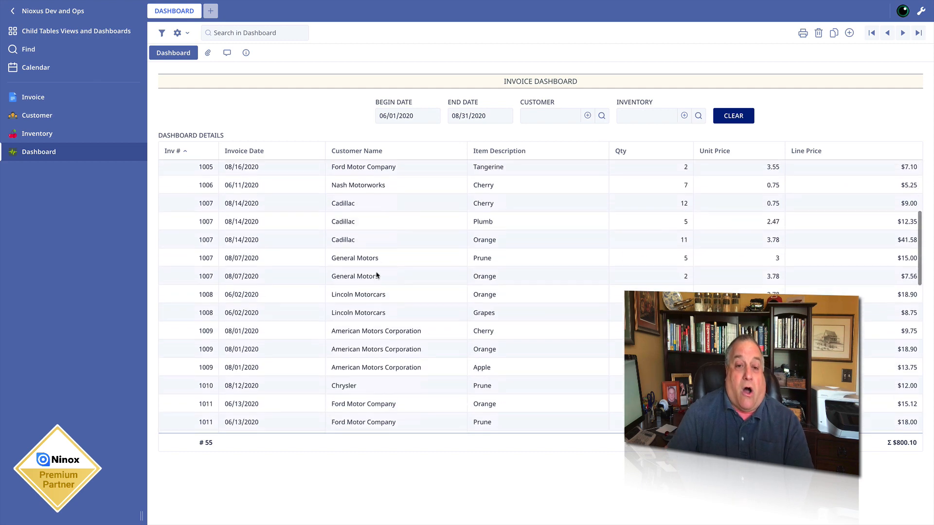
{"action": "scroll", "coordinate": [376, 276], "scroll_direction": "down", "scroll_amount": 5}
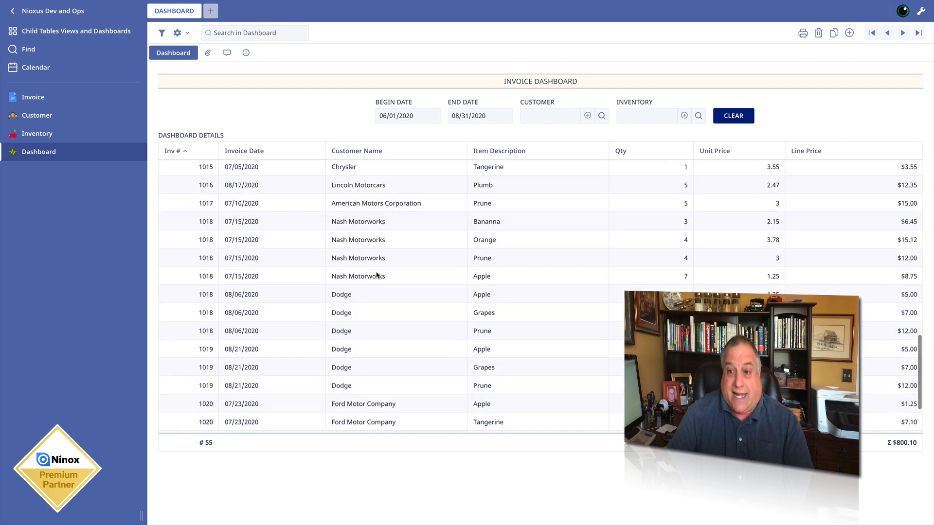
{"action": "scroll", "coordinate": [377, 276], "scroll_direction": "up", "scroll_amount": 20}
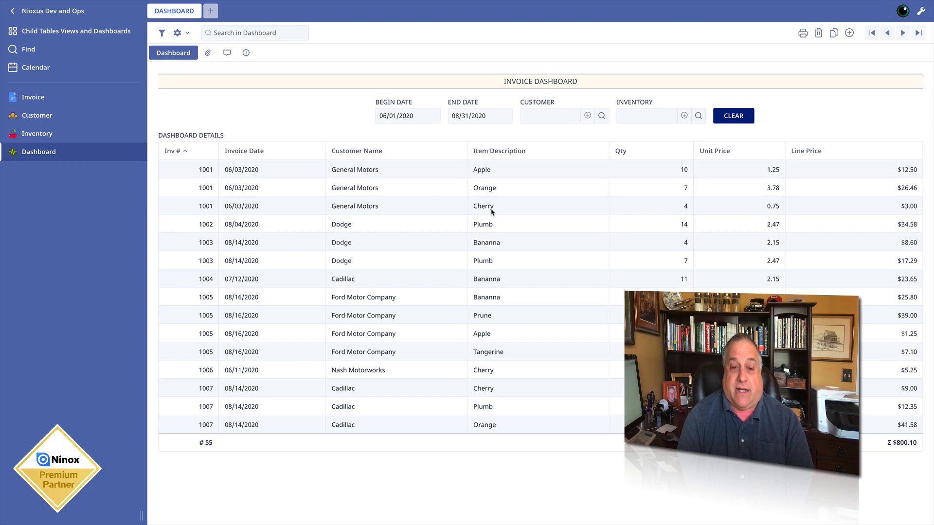
- View the Bananna line item of invoice 1005 and its parent invoice from the dashboard list, and return to the dashboard
{"action": "left_click", "coordinate": [195, 300]}
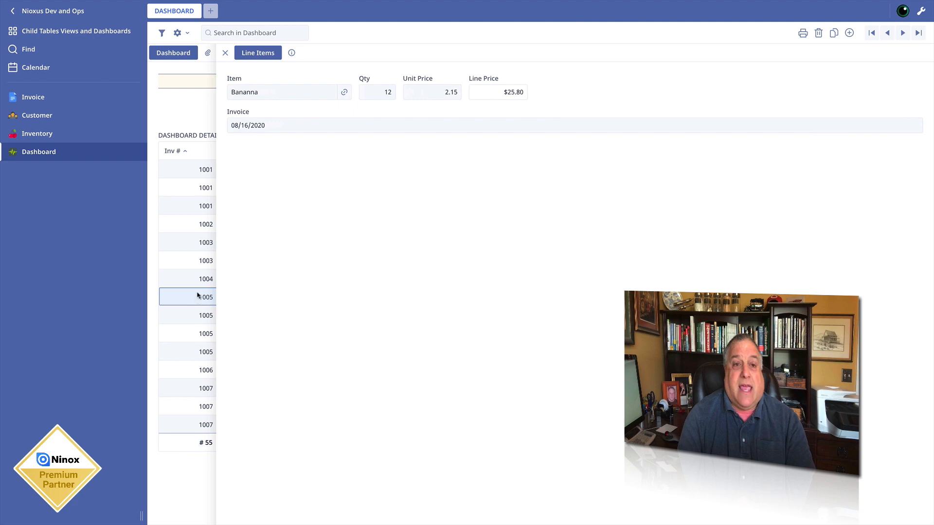
{"action": "left_click", "coordinate": [225, 53]}
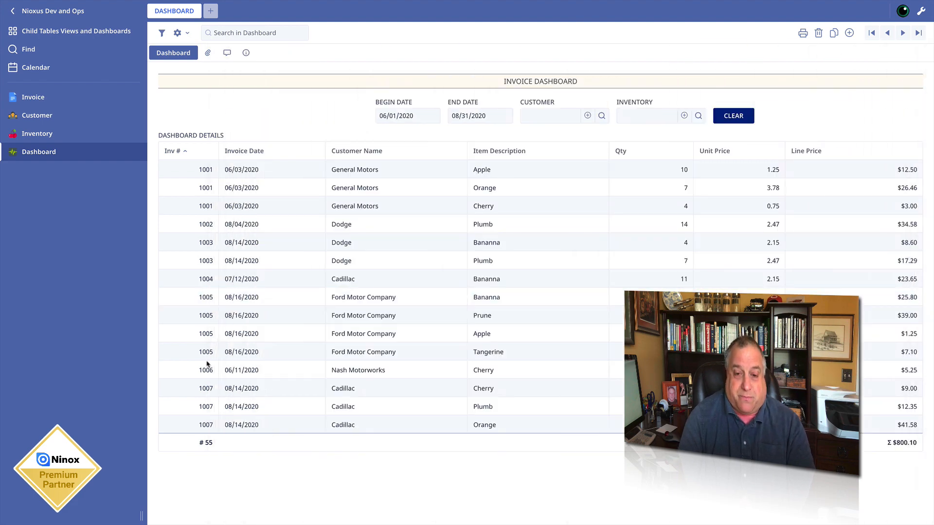
{"action": "left_click", "coordinate": [257, 301]}
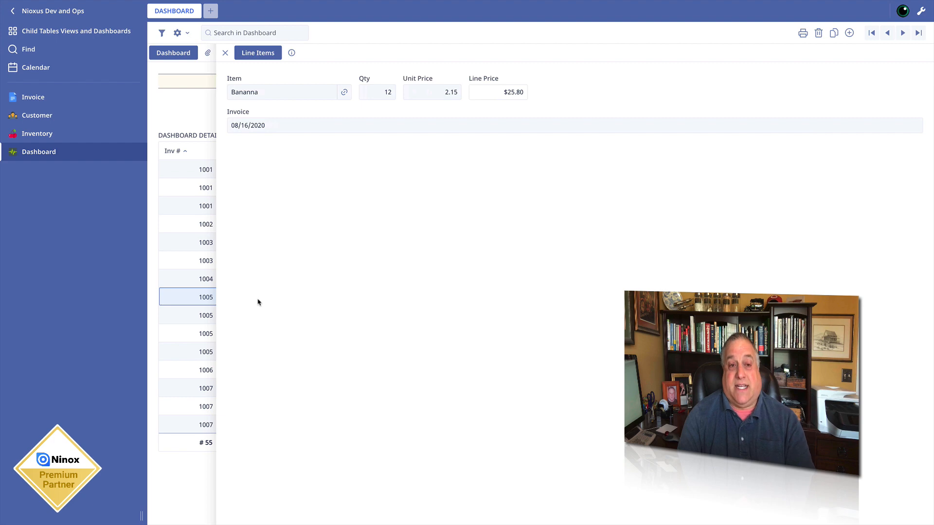
{"action": "left_click", "coordinate": [273, 126]}
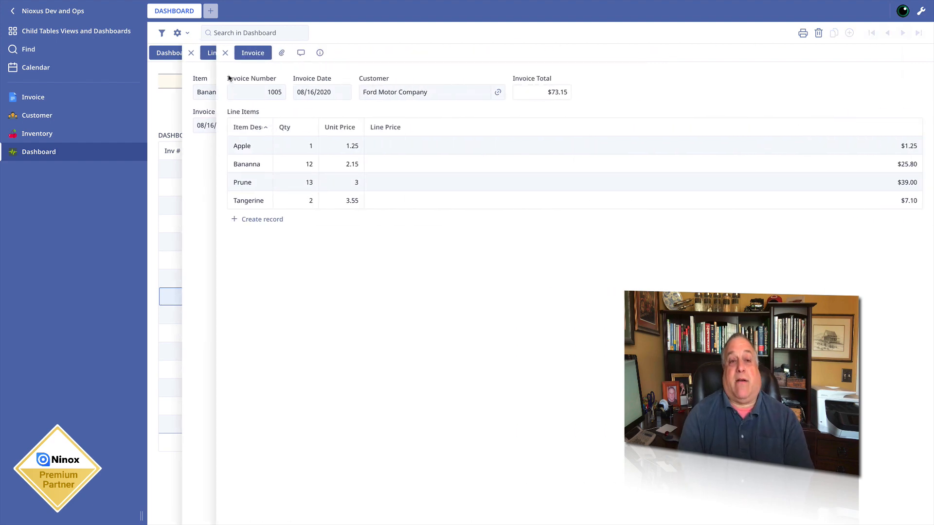
{"action": "left_click", "coordinate": [225, 53]}
{"action": "left_click", "coordinate": [362, 233]}
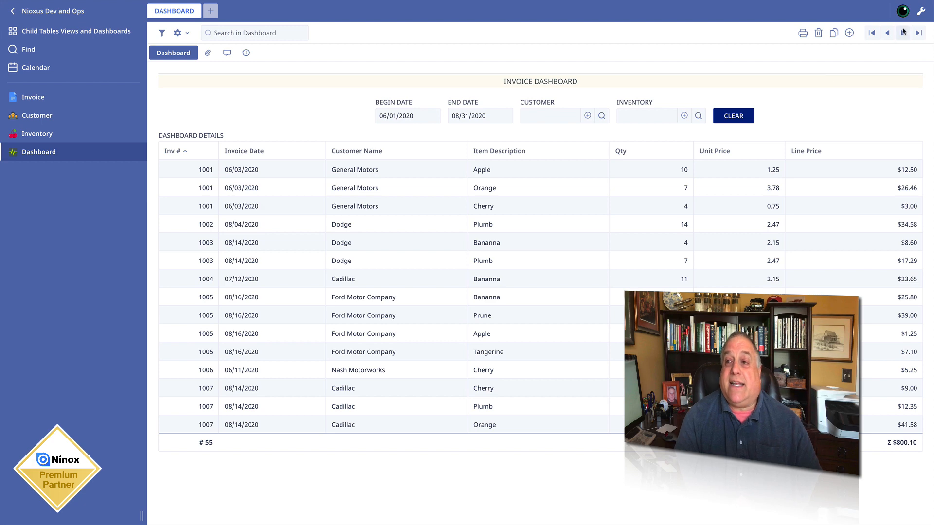
- Turn on edit mode and examine the layout elements, including View, offered in the Dashboard table's settings
{"action": "left_click", "coordinate": [921, 13]}
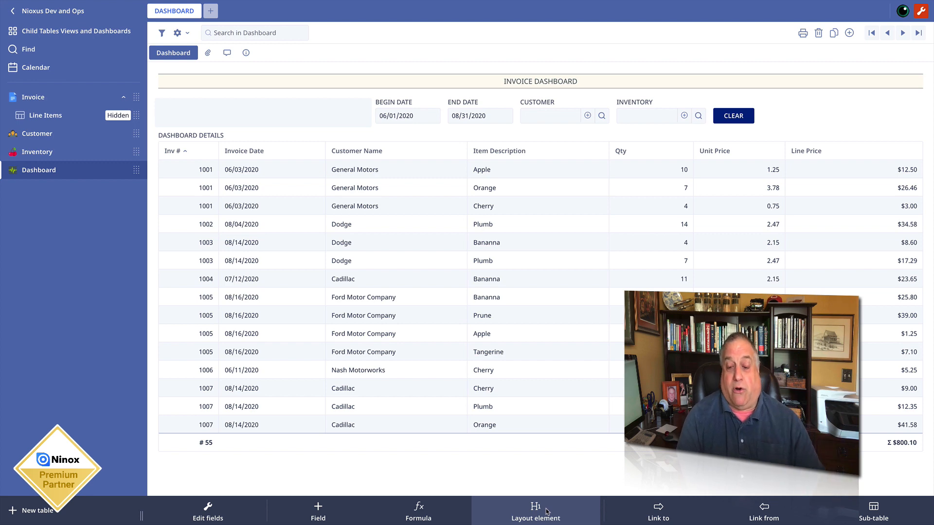
{"action": "left_click", "coordinate": [178, 34]}
{"action": "left_click", "coordinate": [181, 51]}
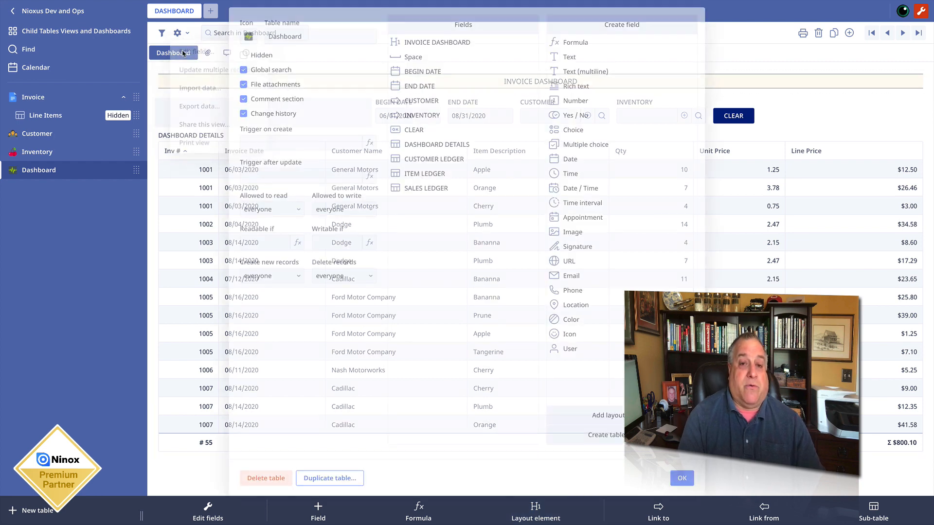
{"action": "left_click", "coordinate": [600, 417]}
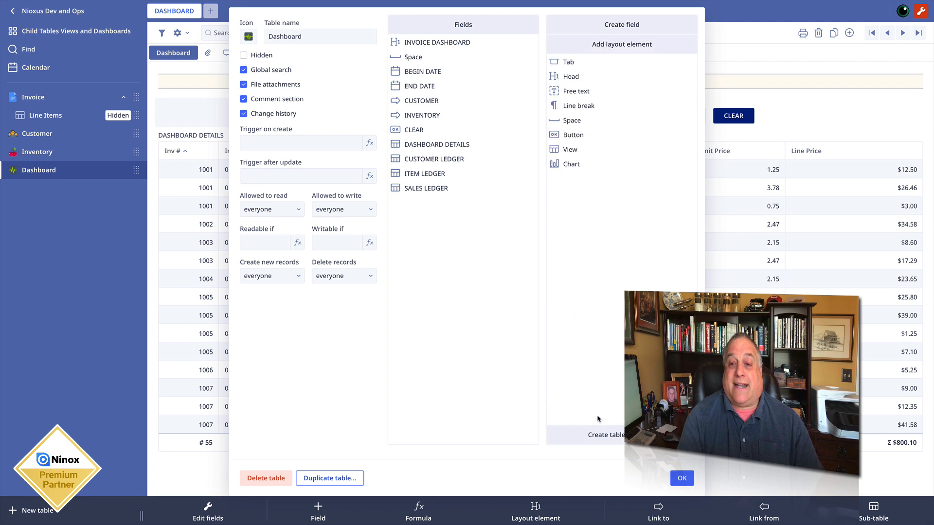
{"action": "left_click_drag", "start_coordinate": [580, 149], "coordinate": [604, 150]}
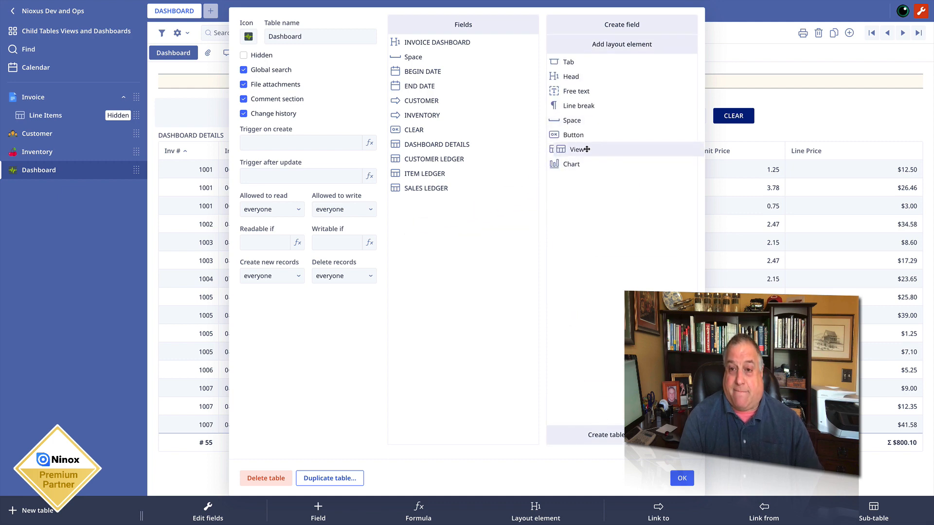
{"action": "left_click", "coordinate": [681, 478]}
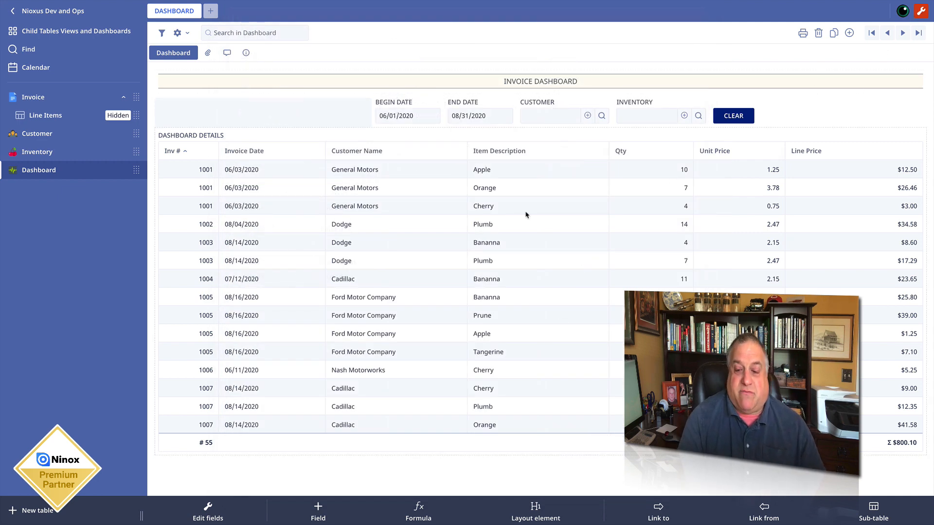
- Add a View layout element to the dashboard and clear the dashboard's filter fields
{"action": "left_click", "coordinate": [535, 515]}
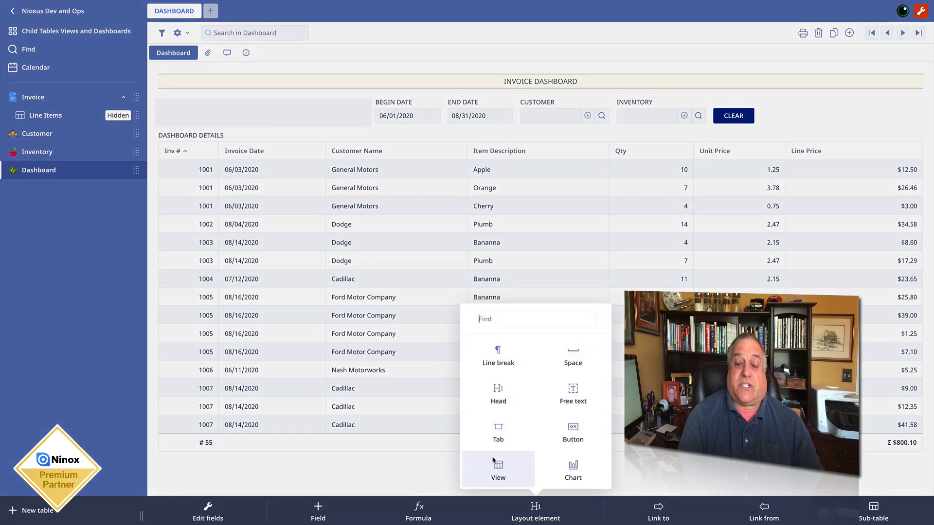
{"action": "left_click", "coordinate": [493, 469]}
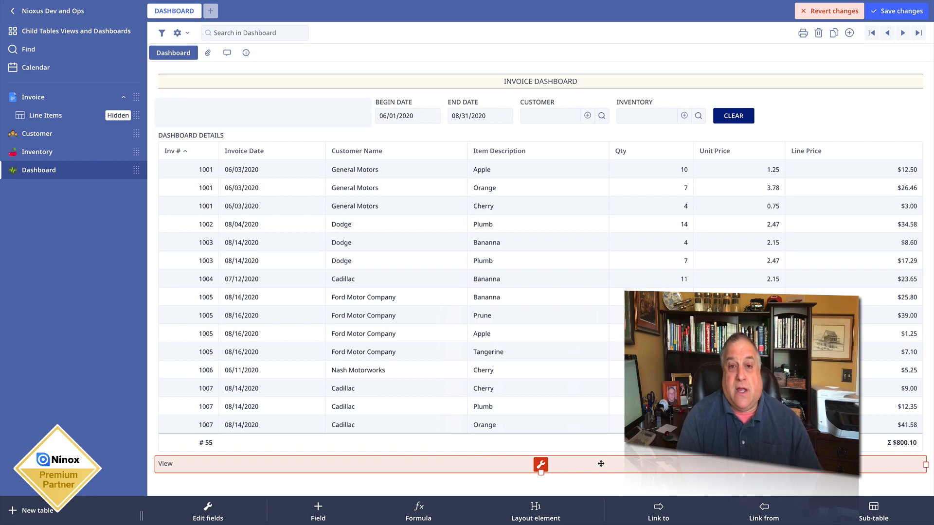
{"action": "left_click", "coordinate": [424, 116]}
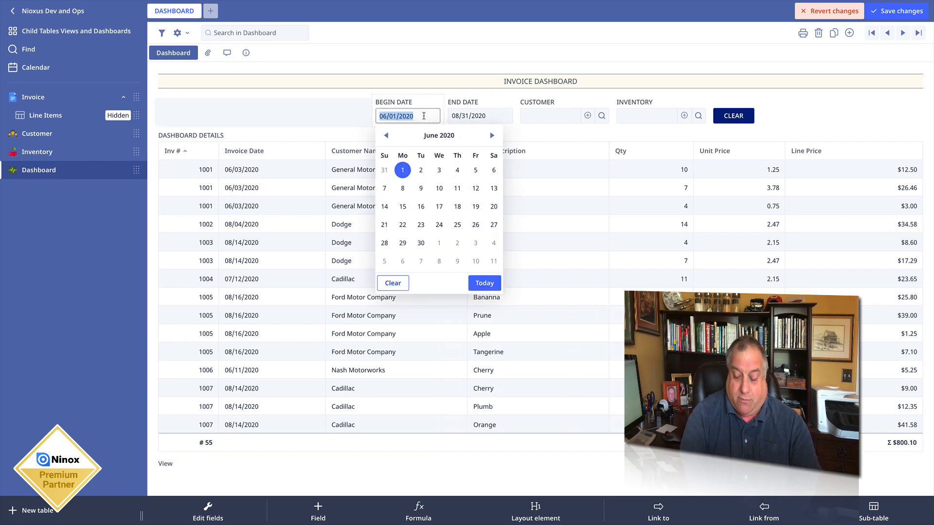
{"action": "left_click", "coordinate": [722, 116]}
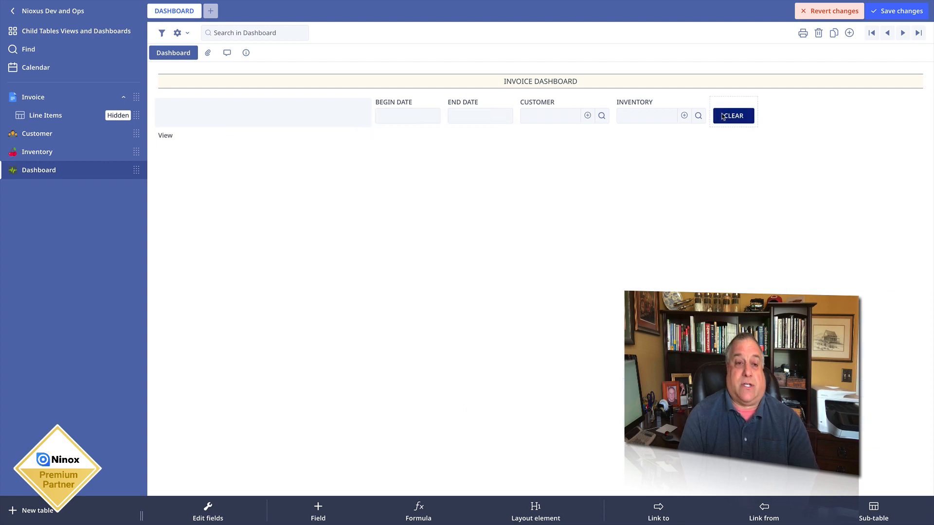
- Set the new View's formula to select 'Line Items' and stretch the element to a height of about 16 rows
{"action": "left_click", "coordinate": [172, 141]}
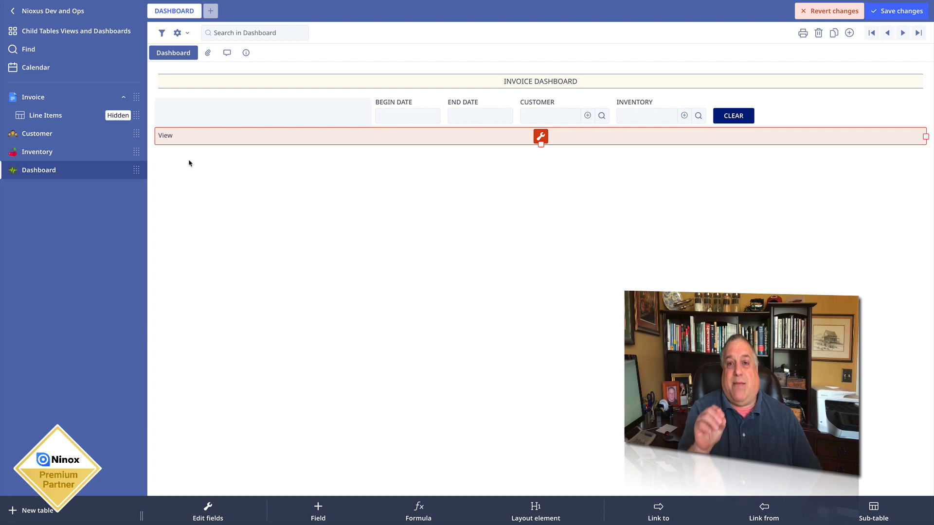
{"action": "left_click", "coordinate": [540, 137]}
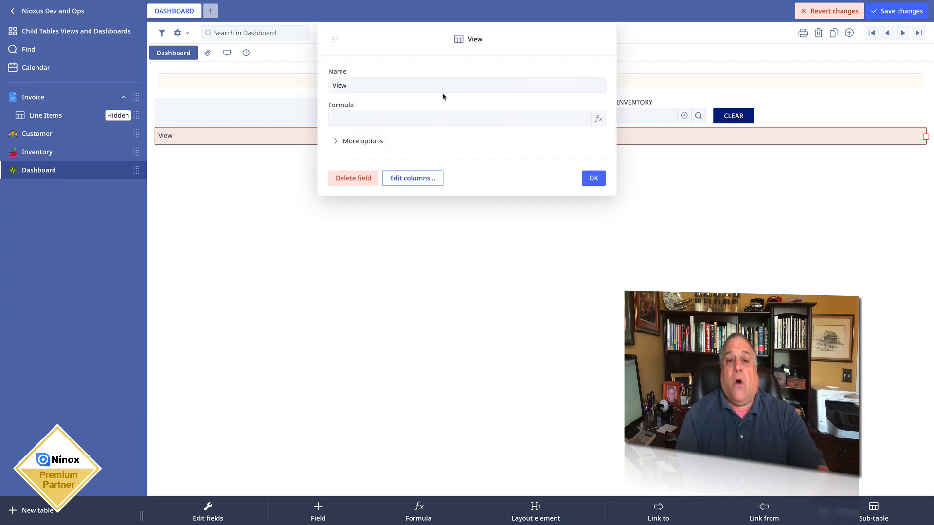
{"action": "left_click", "coordinate": [358, 122]}
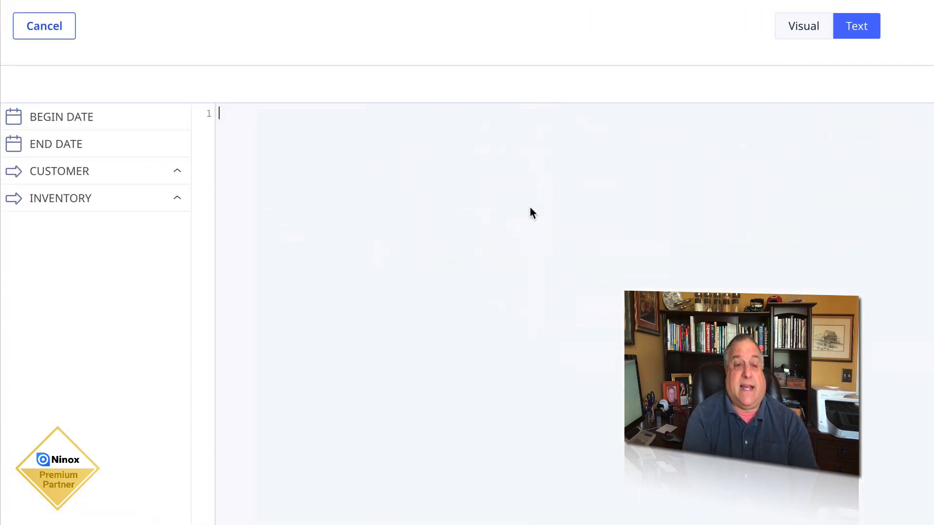
{"action": "type", "text": "select"}
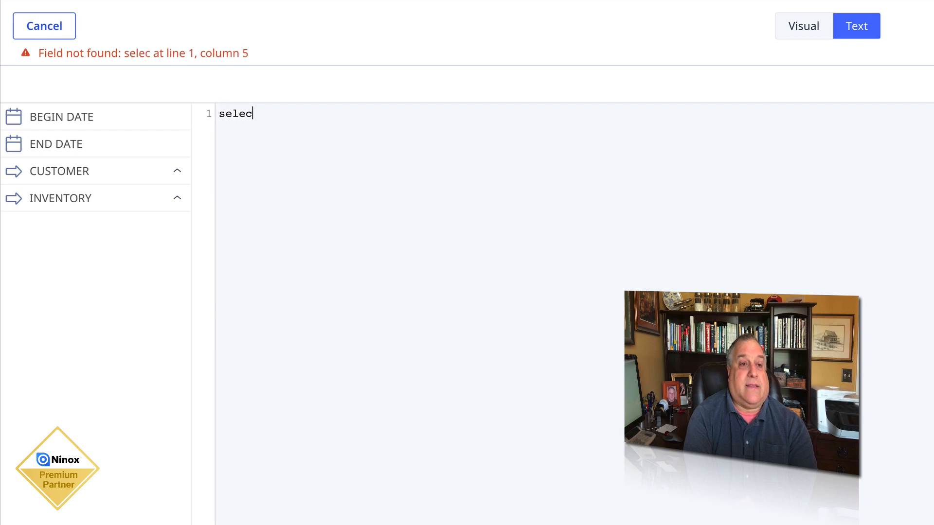
{"action": "type", "text": " 'Line Items'"}
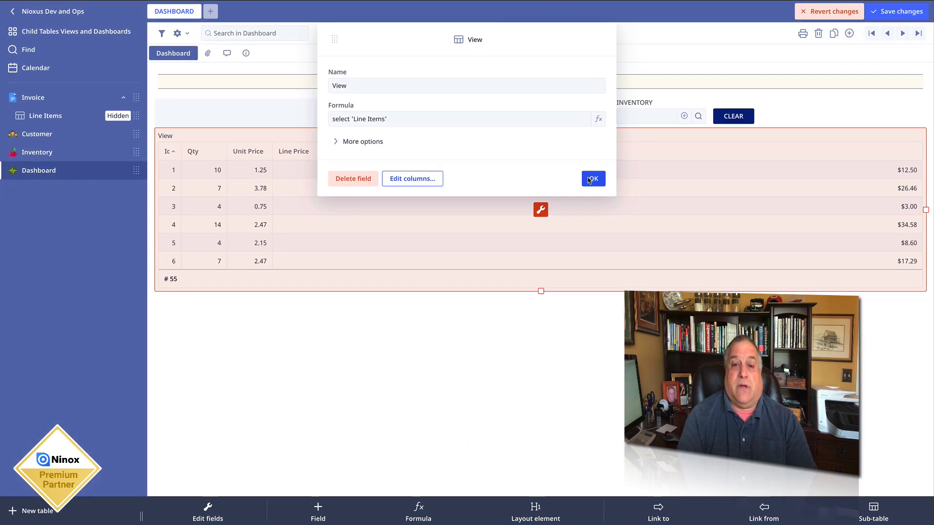
{"action": "left_click", "coordinate": [589, 179]}
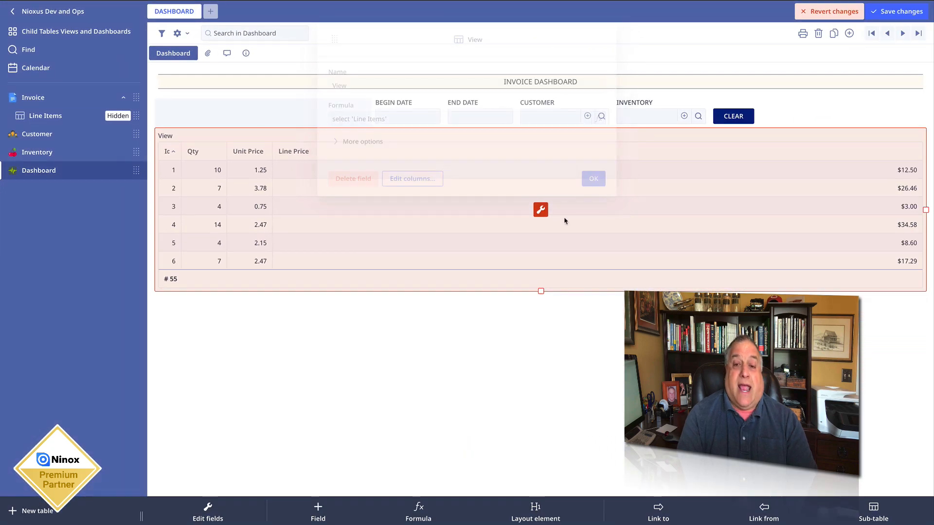
{"action": "left_click_drag", "start_coordinate": [541, 291], "coordinate": [541, 444]}
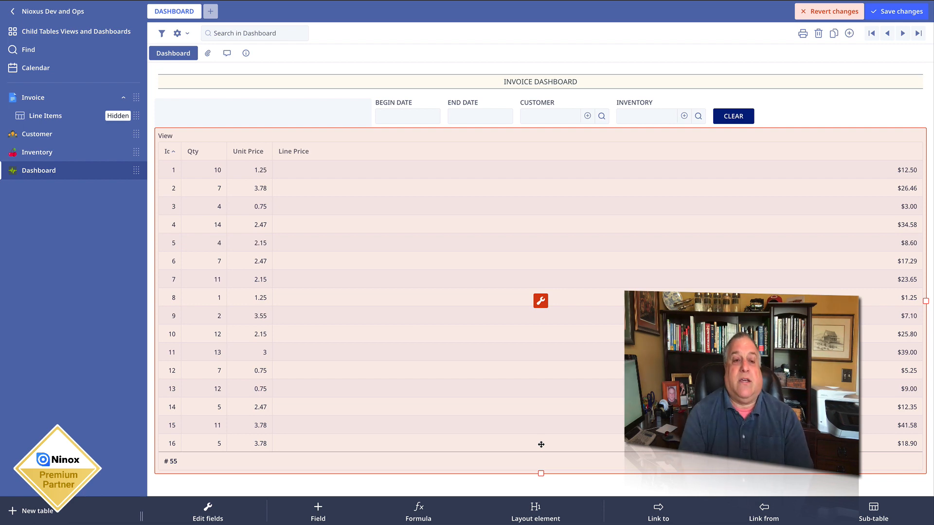
- Set the View's visible columns to Invoice Number, Item Description, Qty, Unit Price and Line Price, in that order
{"action": "left_click", "coordinate": [540, 300]}
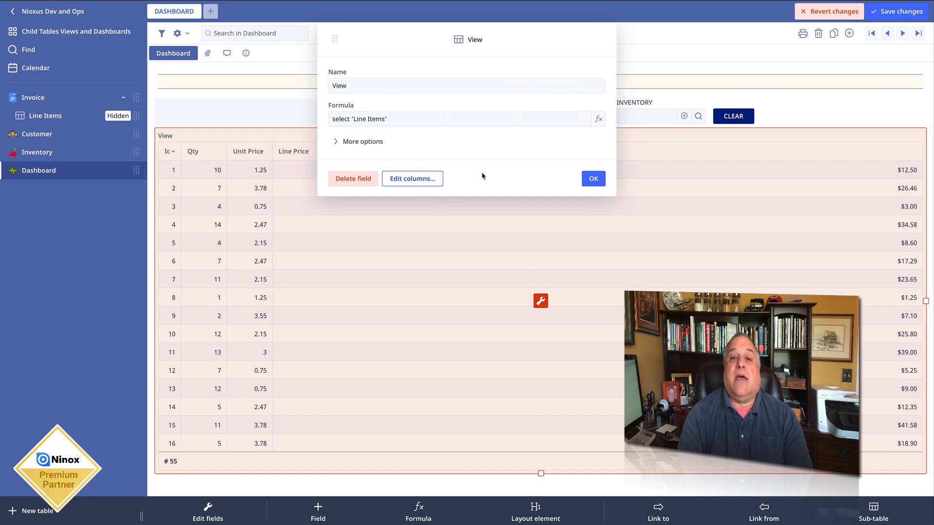
{"action": "left_click", "coordinate": [421, 180]}
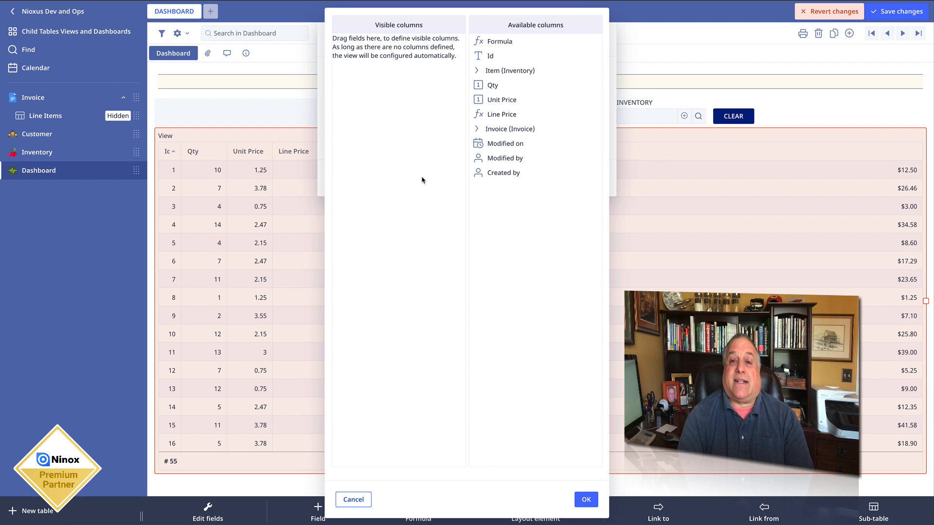
{"action": "left_click", "coordinate": [478, 72]}
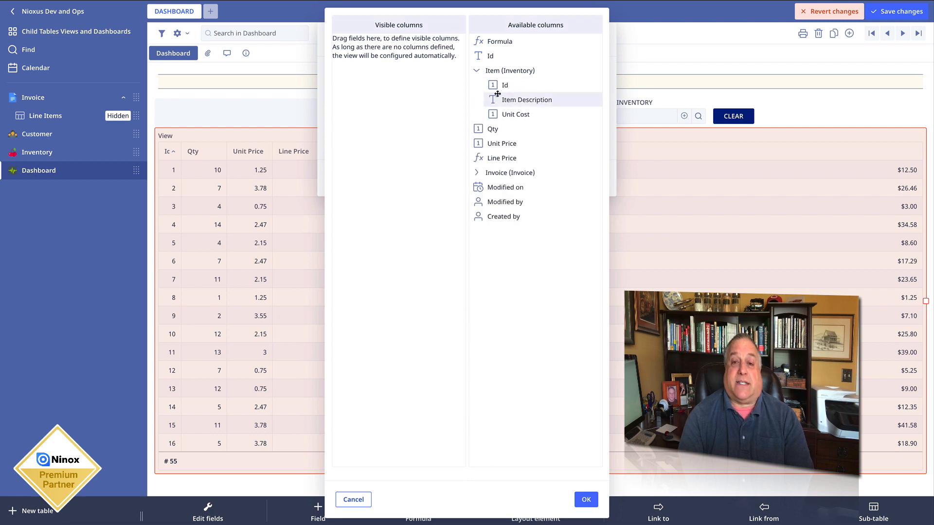
{"action": "left_click_drag", "start_coordinate": [495, 97], "coordinate": [398, 88]}
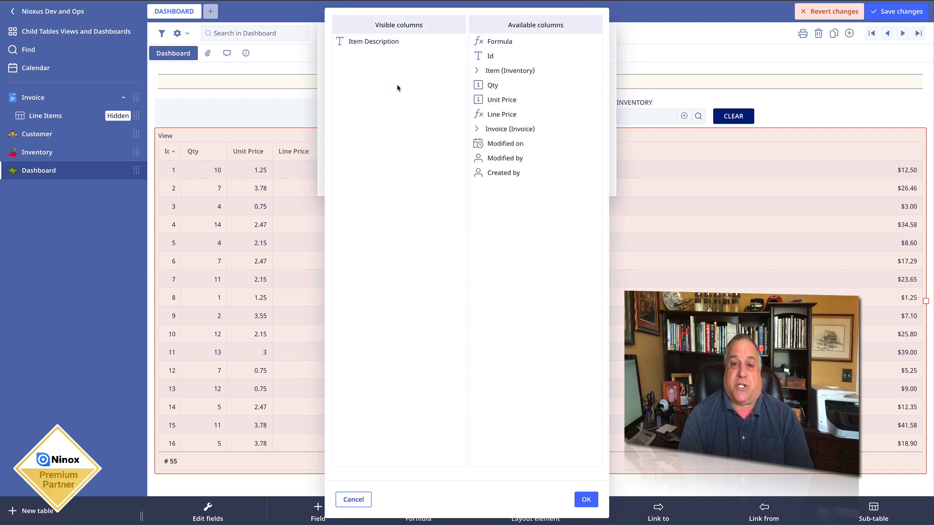
{"action": "left_click_drag", "start_coordinate": [488, 85], "coordinate": [361, 88]}
{"action": "left_click_drag", "start_coordinate": [489, 85], "coordinate": [424, 101]}
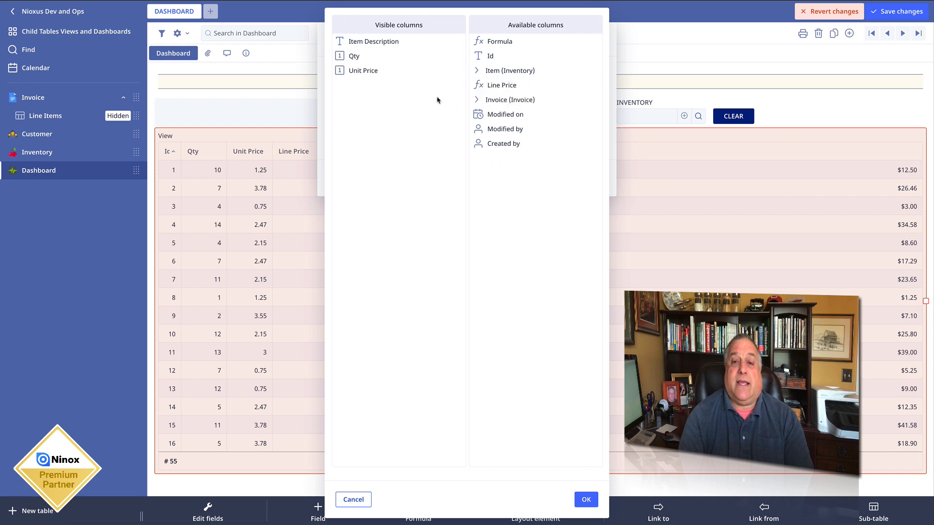
{"action": "left_click_drag", "start_coordinate": [488, 86], "coordinate": [412, 106]}
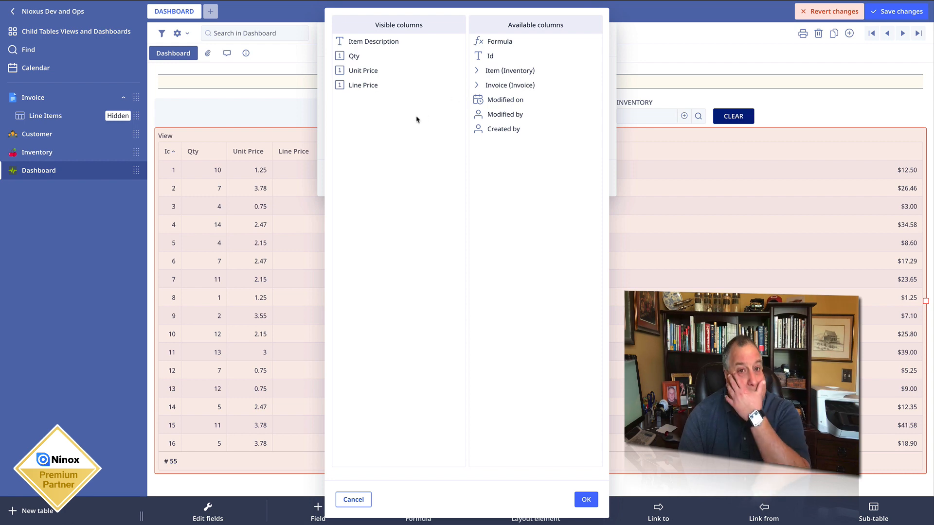
{"action": "left_click", "coordinate": [476, 86]}
{"action": "left_click_drag", "start_coordinate": [496, 114], "coordinate": [368, 41]}
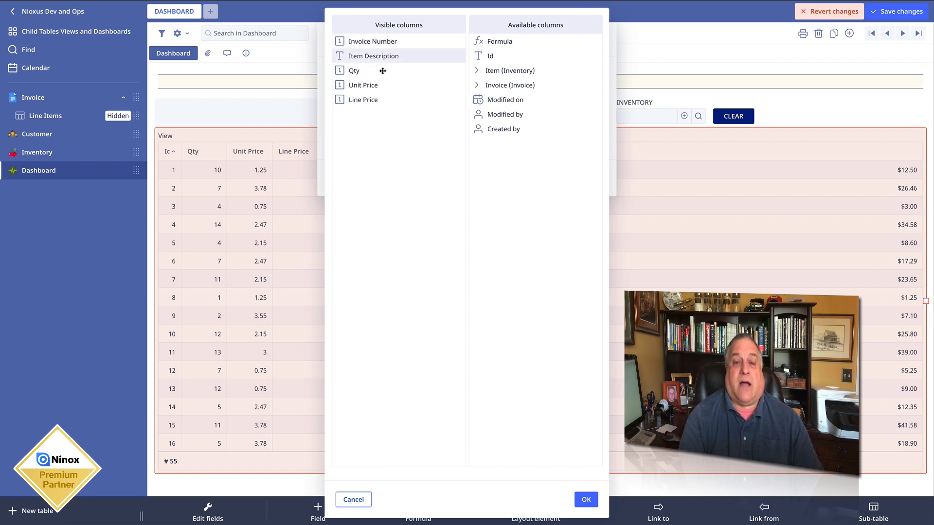
- Add a formula column directly after Invoice Number in the View's columns and name it Customer
{"action": "left_click", "coordinate": [476, 86]}
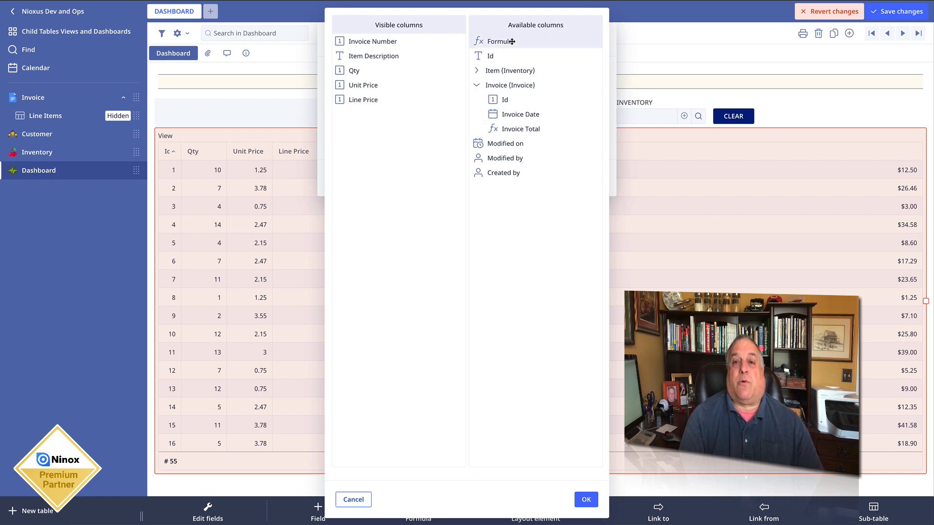
{"action": "left_click_drag", "start_coordinate": [512, 42], "coordinate": [395, 55]}
{"action": "left_click", "coordinate": [395, 55]}
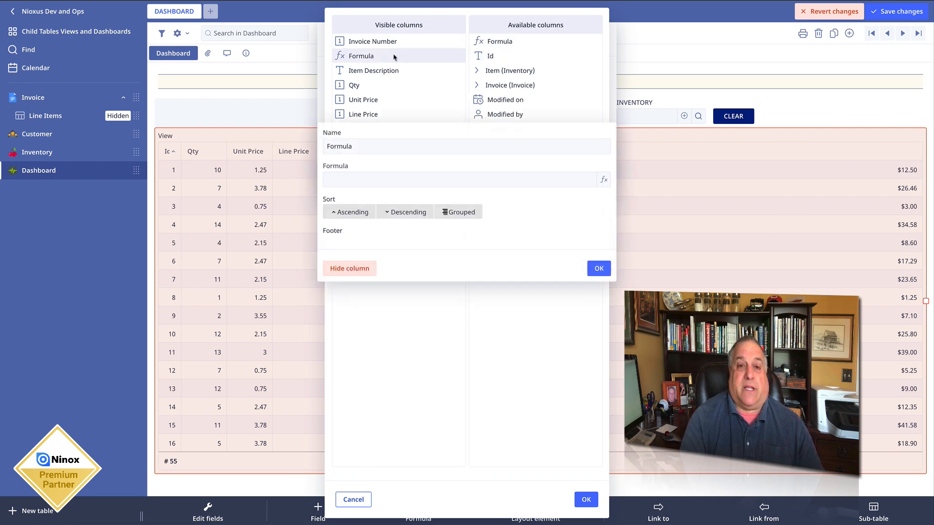
{"action": "double_click", "coordinate": [360, 148]}
{"action": "type", "text": "Customer"}
- Set the Customer column's formula to Invoice.Customer.'Customer Name' and apply the View's column setup
{"action": "left_click", "coordinate": [344, 182]}
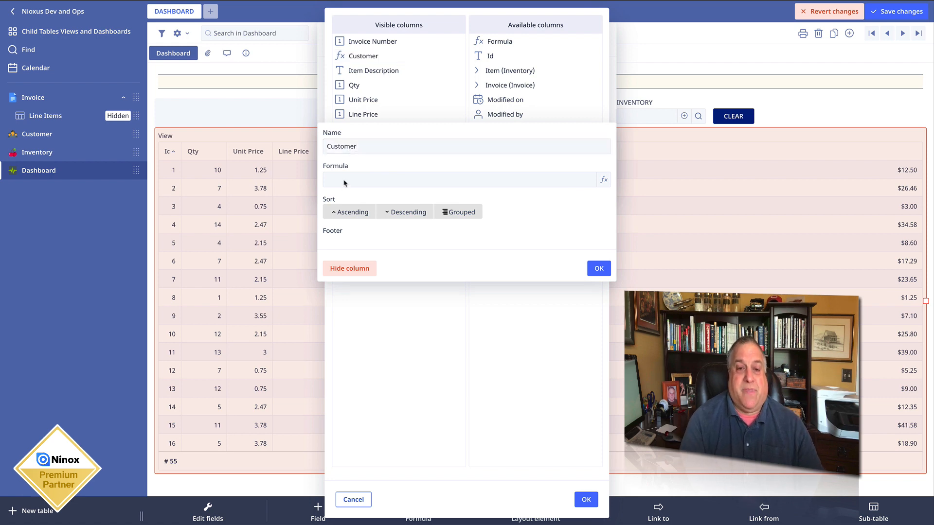
{"action": "left_click", "coordinate": [102, 130]}
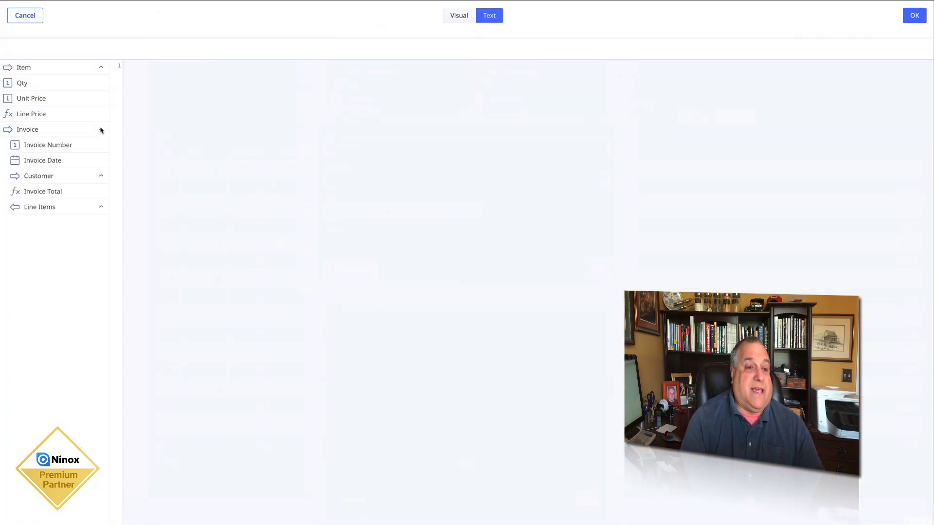
{"action": "left_click", "coordinate": [101, 176]}
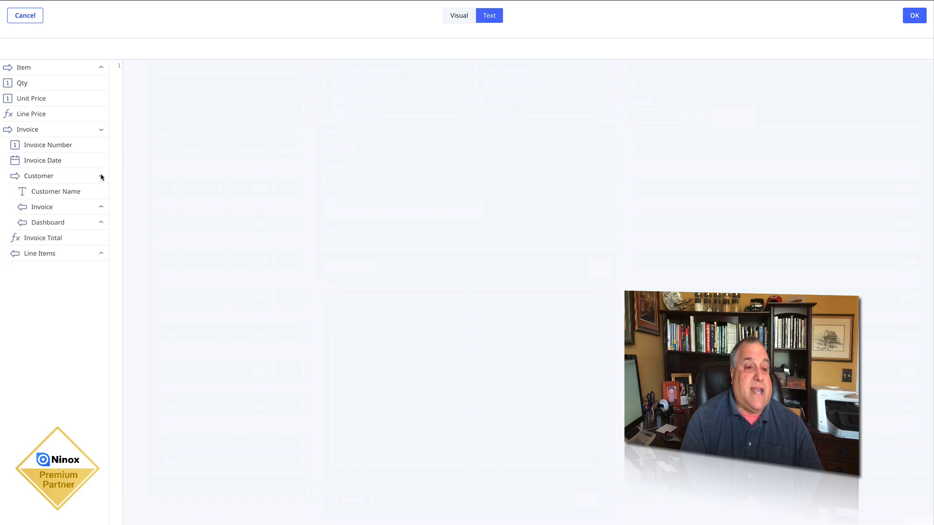
{"action": "left_click", "coordinate": [81, 192]}
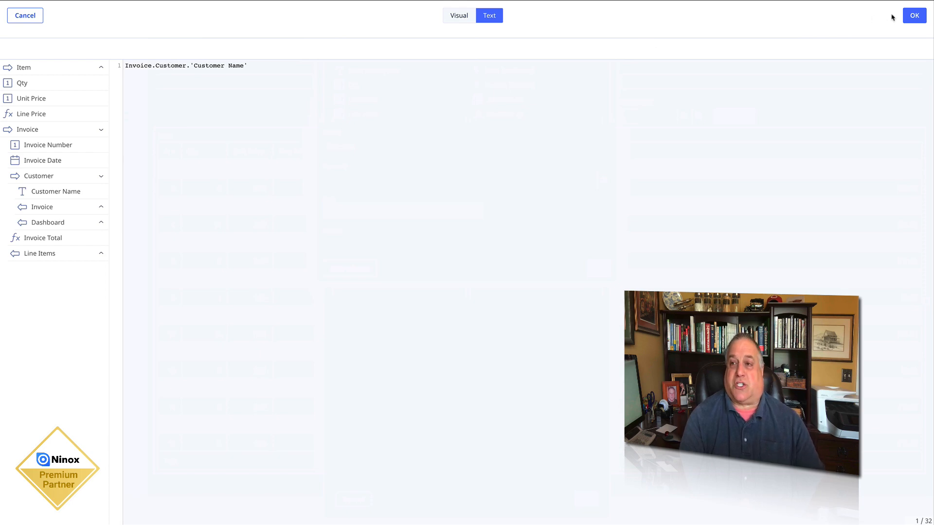
{"action": "left_click", "coordinate": [913, 15]}
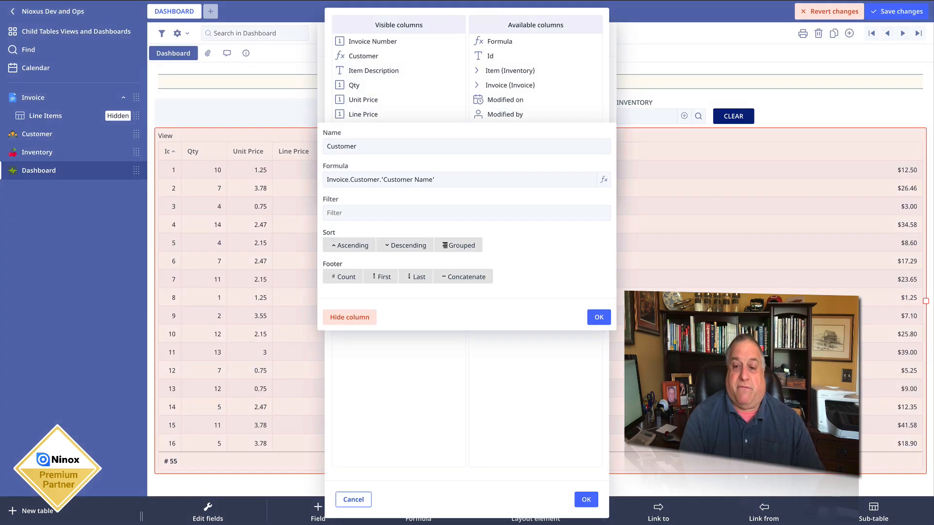
{"action": "left_click", "coordinate": [599, 317]}
{"action": "left_click", "coordinate": [587, 500]}
- Widen the Customer, Item Description, Qty and Unit Price columns of the View
{"action": "left_click_drag", "start_coordinate": [360, 151], "coordinate": [555, 151]}
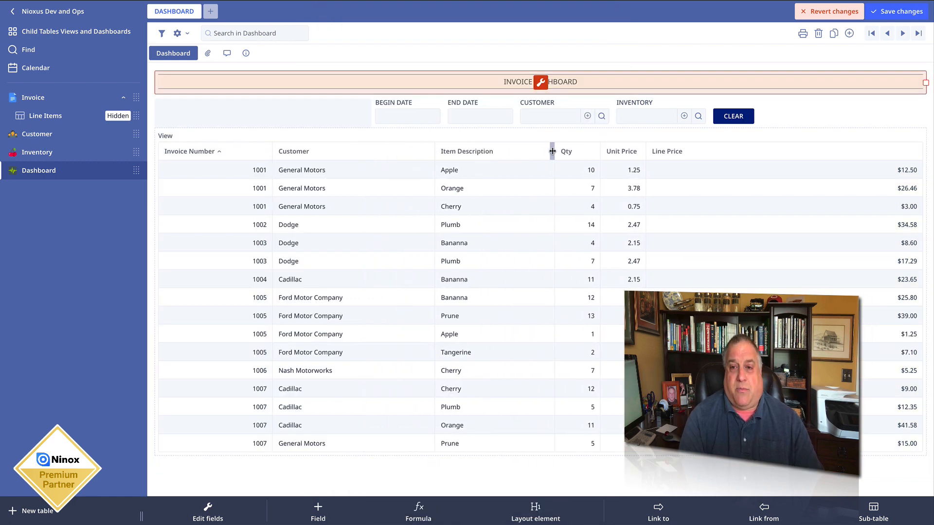
{"action": "left_click", "coordinate": [601, 150]}
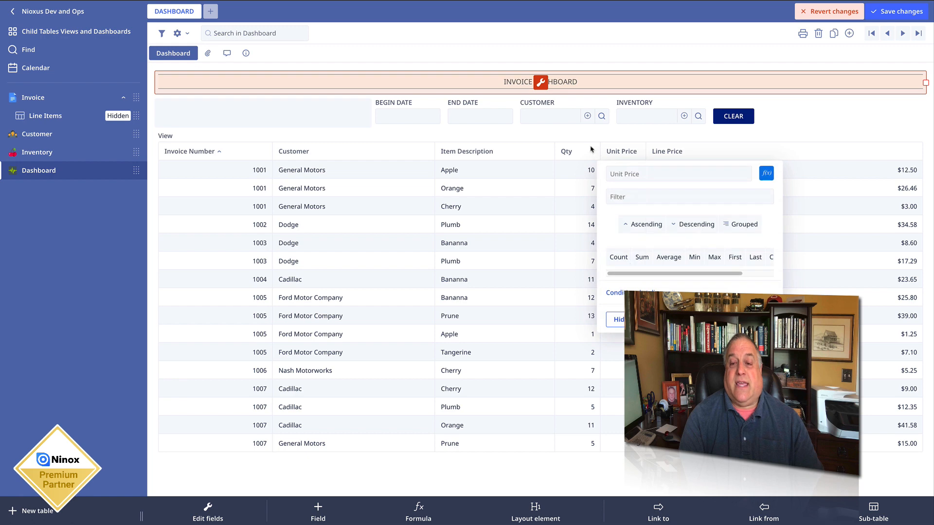
{"action": "left_click", "coordinate": [598, 147]}
{"action": "left_click_drag", "start_coordinate": [598, 147], "coordinate": [786, 146]}
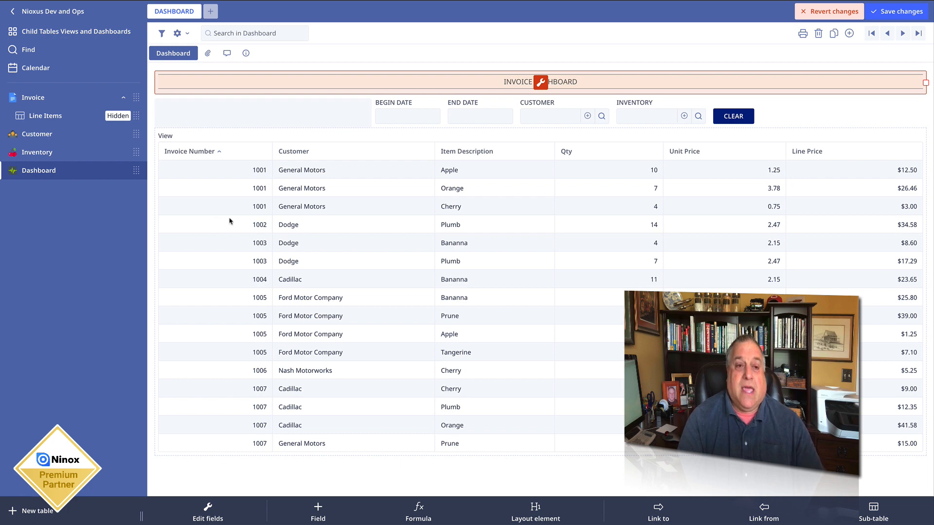
- Rename the View as ALL RECORDS IN TABLE and add a count footer to its Invoice Number column
{"action": "left_click", "coordinate": [184, 136]}
{"action": "left_click", "coordinate": [185, 134]}
{"action": "type", "text": "allLL RE"}
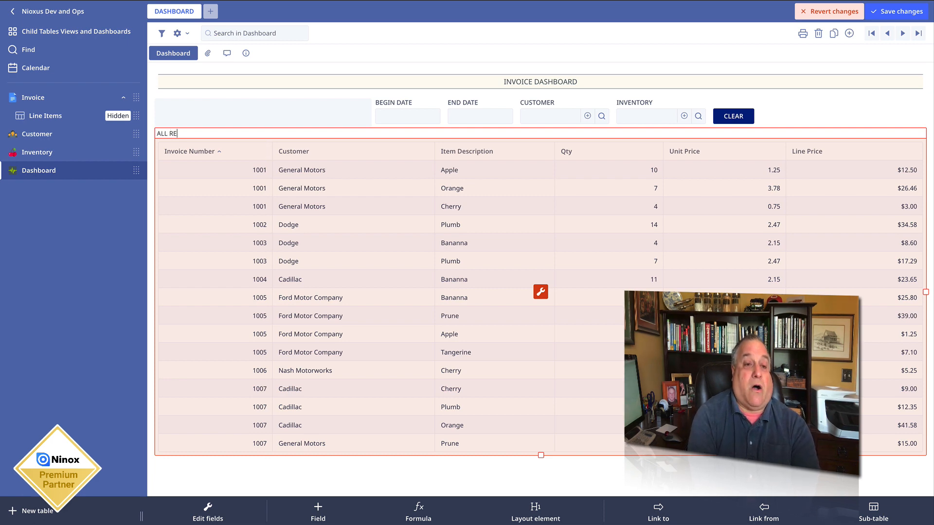
{"action": "type", "text": "CORDS IN TABLE"}
{"action": "key", "text": "Return"}
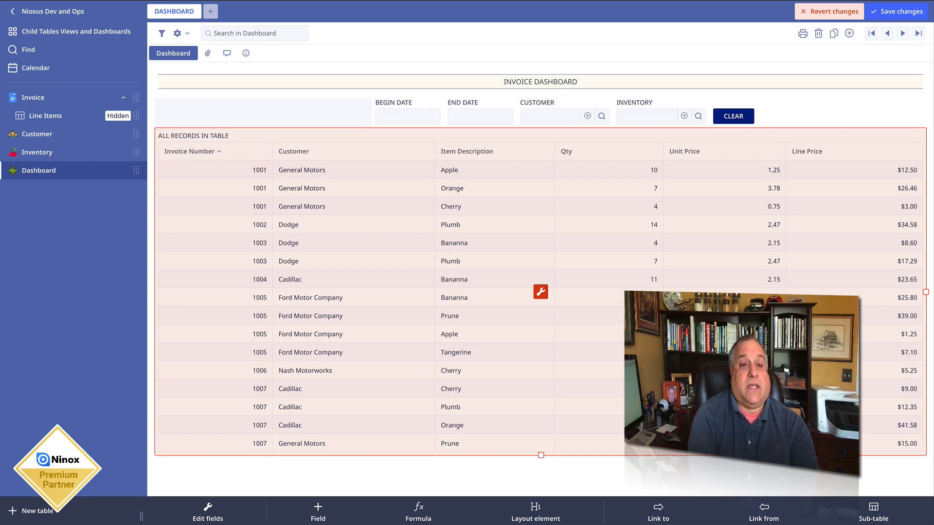
{"action": "left_click", "coordinate": [822, 111]}
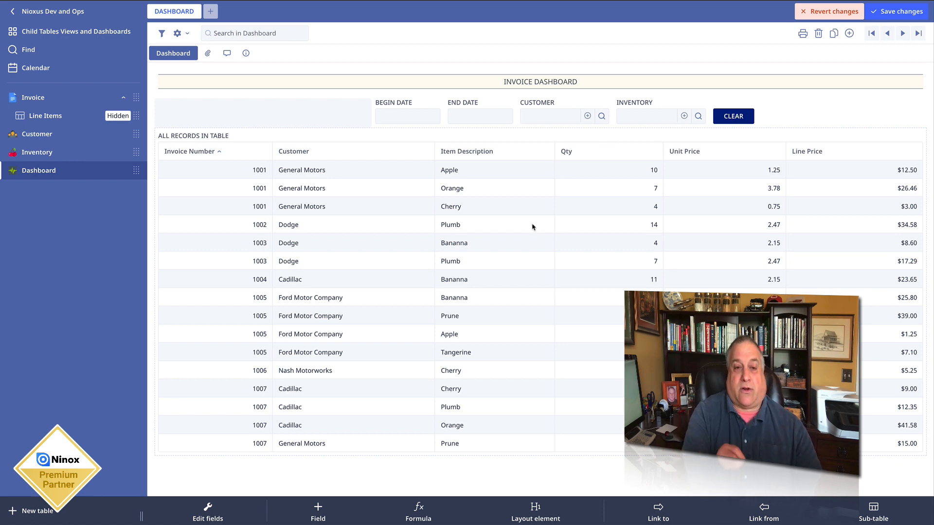
{"action": "left_click", "coordinate": [202, 152]}
{"action": "left_click", "coordinate": [177, 257]}
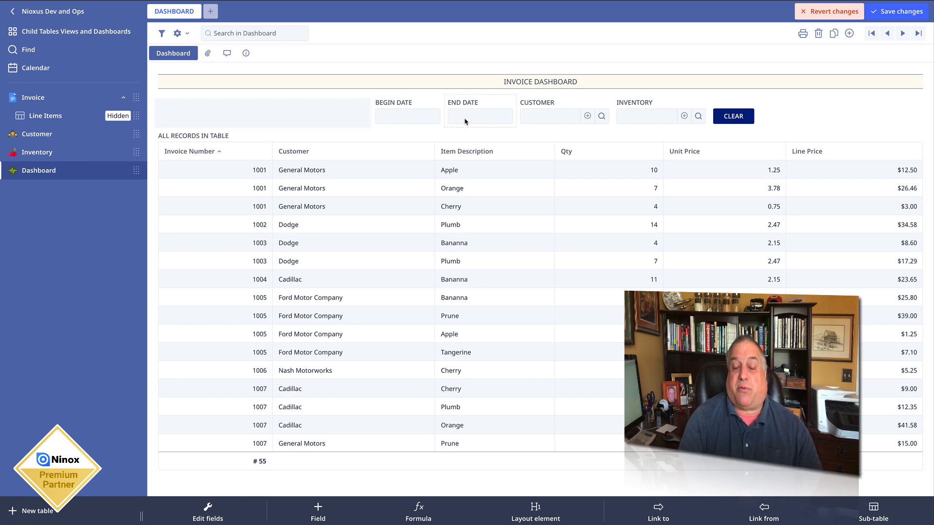
- Delete the ALL RECORDS IN TABLE View from the dashboard
{"action": "left_click", "coordinate": [244, 136]}
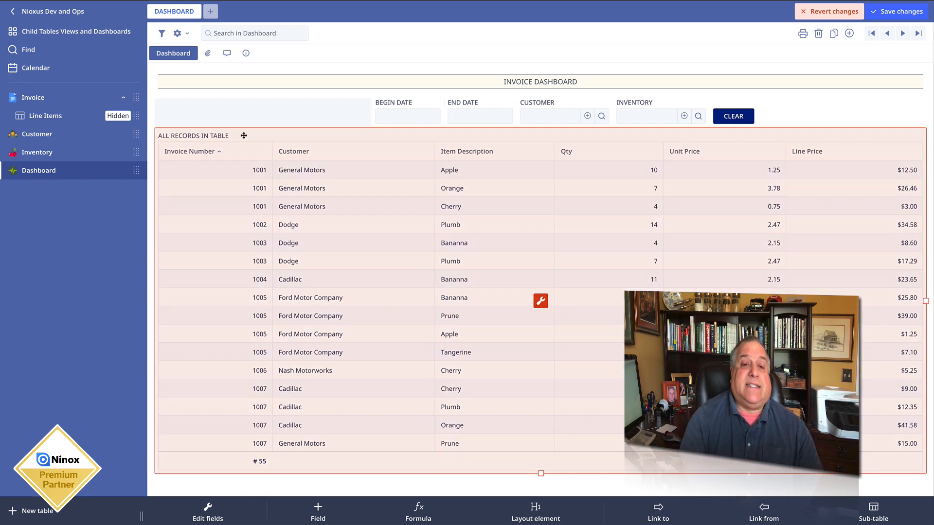
{"action": "left_click", "coordinate": [541, 300]}
{"action": "left_click", "coordinate": [353, 179]}
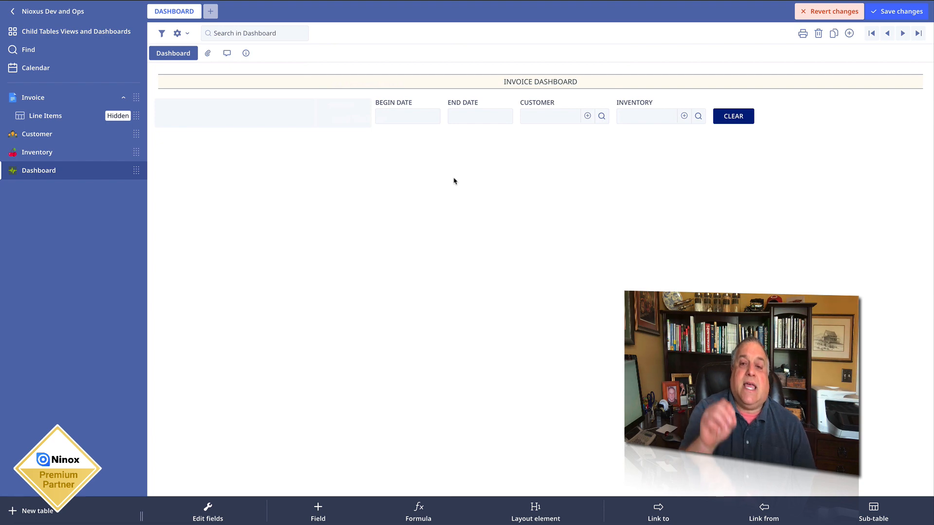
- Filter the dashboard by setting BEGIN DATE to 06/01/2020 and END DATE to 06/30/2020
{"action": "left_click", "coordinate": [398, 116]}
{"action": "left_click", "coordinate": [386, 137]}
{"action": "left_click", "coordinate": [387, 136]}
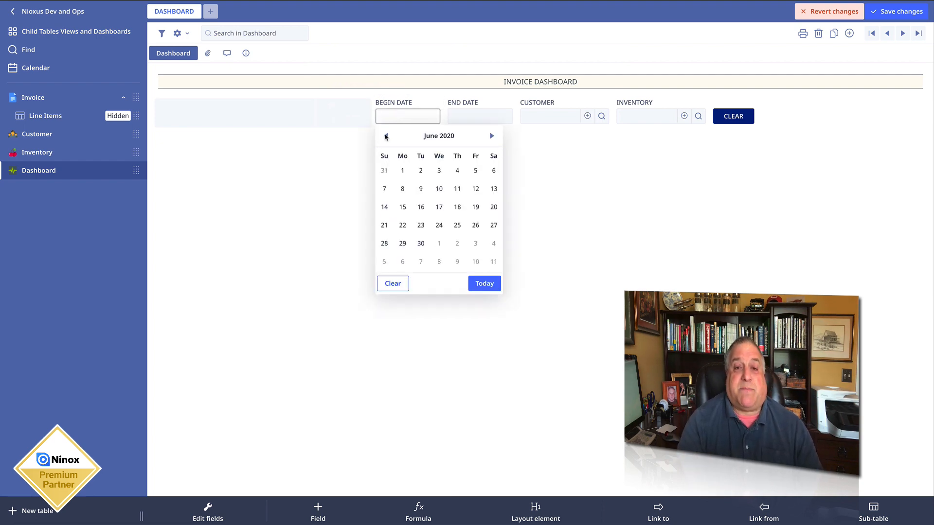
{"action": "left_click", "coordinate": [402, 170]}
{"action": "left_click", "coordinate": [457, 117]}
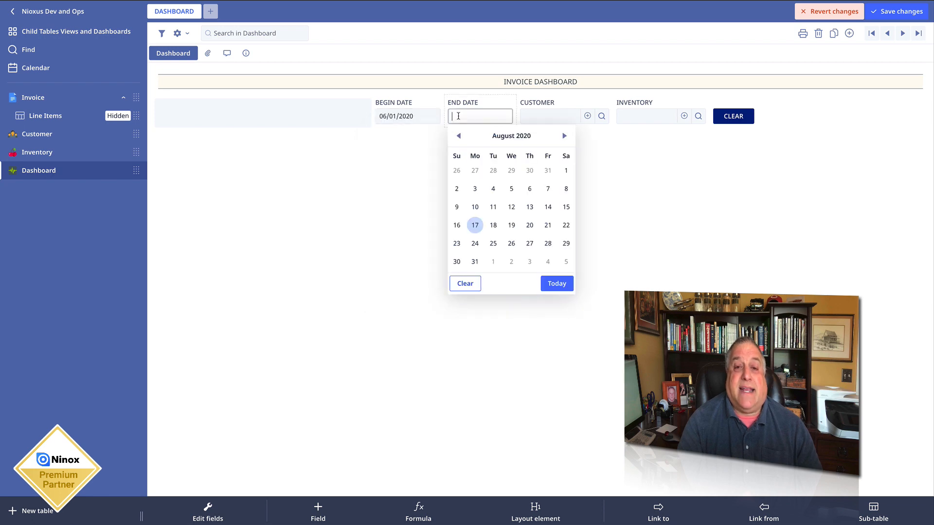
{"action": "left_click", "coordinate": [460, 137]}
{"action": "left_click", "coordinate": [460, 139]}
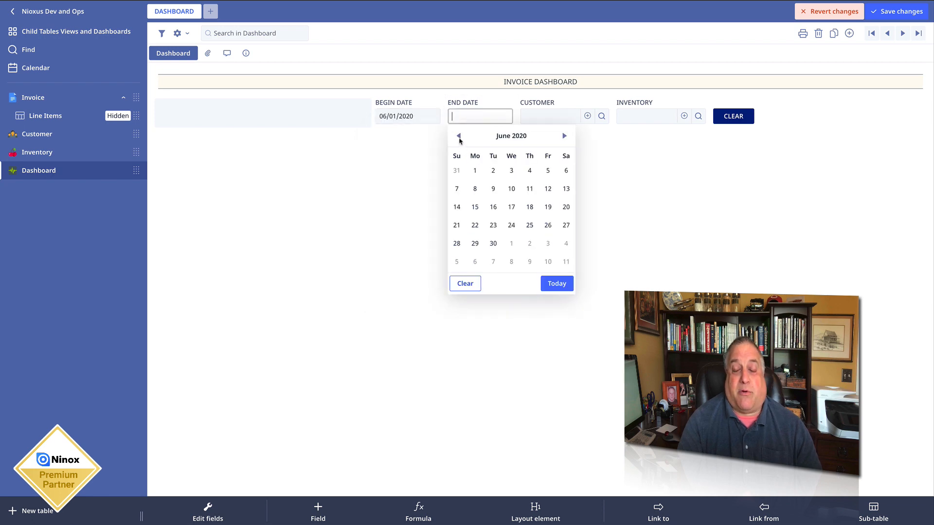
{"action": "left_click", "coordinate": [493, 244]}
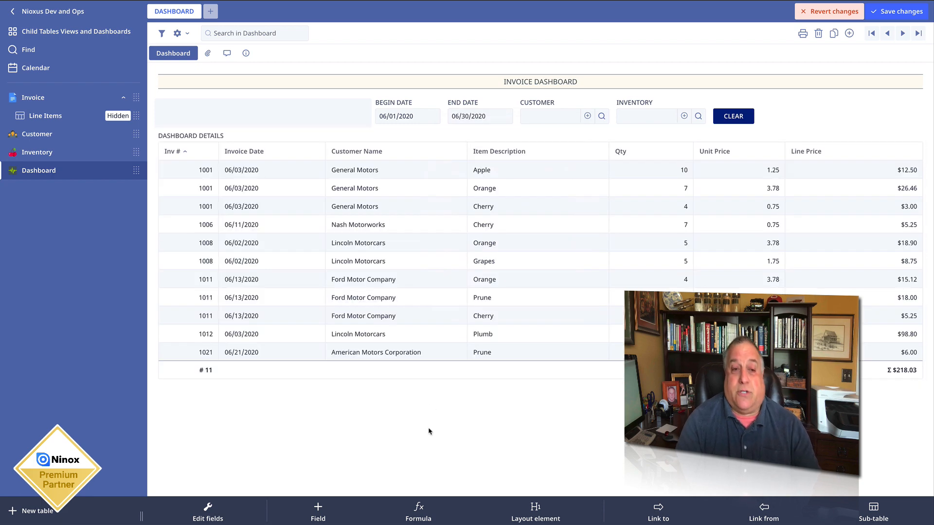
- Open the DASHBOARD DETAILS View's formula and examine how it selects Line Items through the parent Invoice's Invoice Date
{"action": "left_click", "coordinate": [236, 135]}
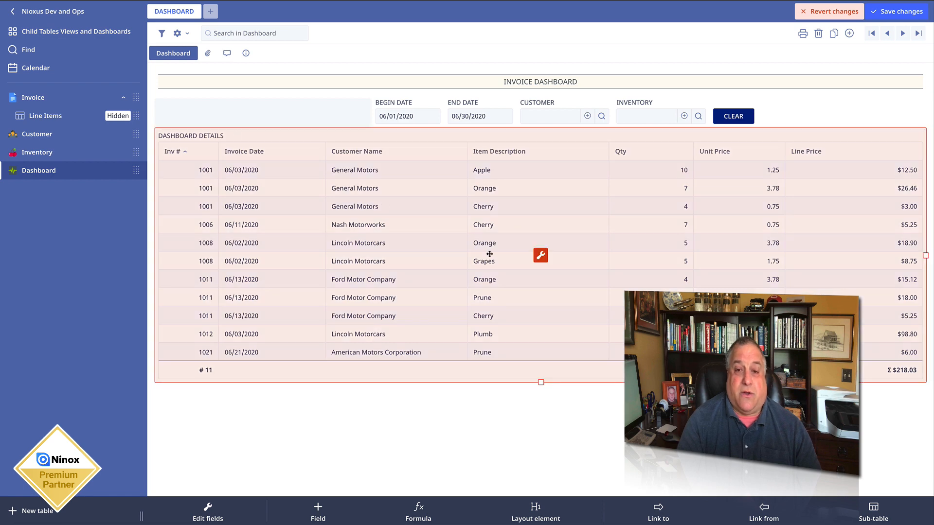
{"action": "left_click", "coordinate": [540, 256]}
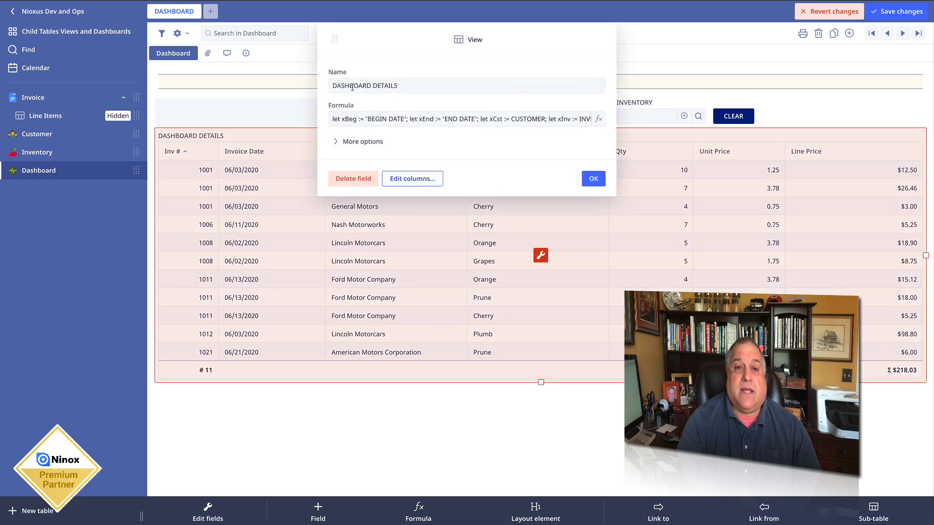
{"action": "left_click_drag", "start_coordinate": [333, 84], "coordinate": [412, 86]}
{"action": "left_click", "coordinate": [413, 120]}
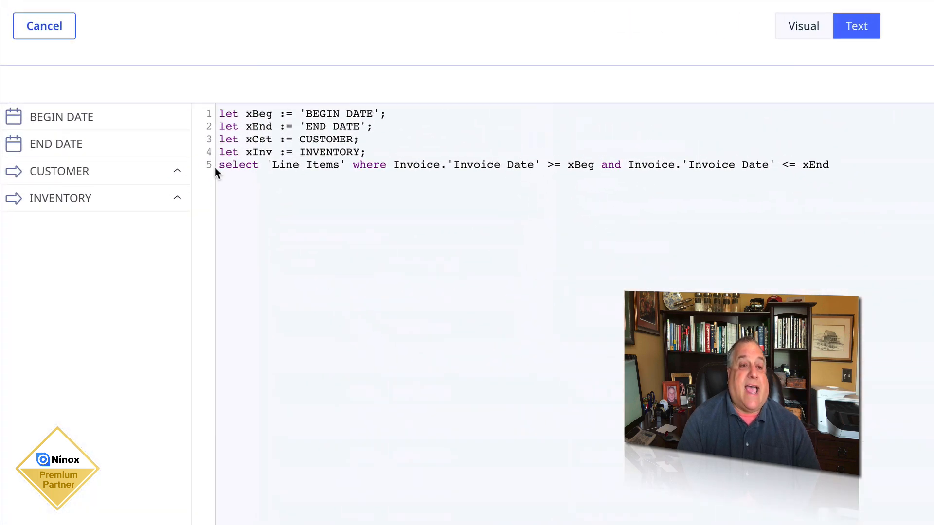
{"action": "left_click_drag", "start_coordinate": [217, 166], "coordinate": [345, 167]}
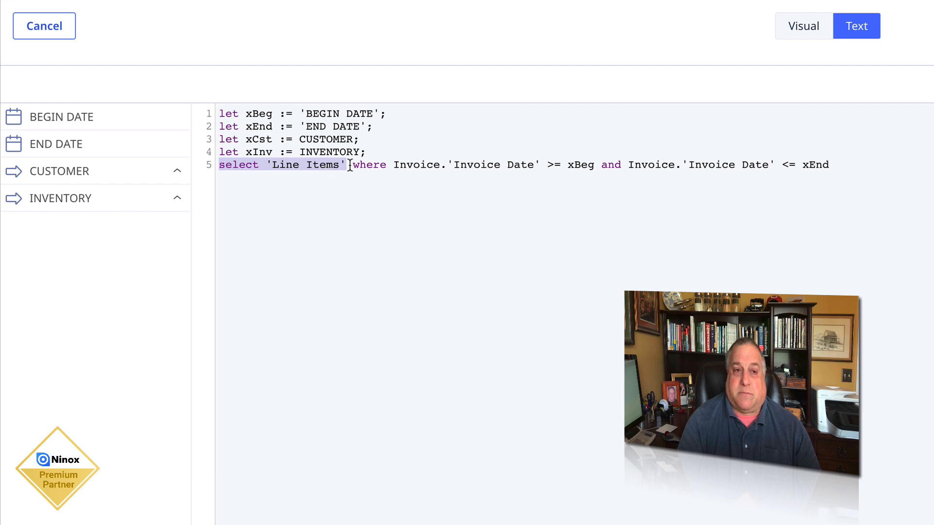
{"action": "left_click_drag", "start_coordinate": [353, 165], "coordinate": [384, 165]}
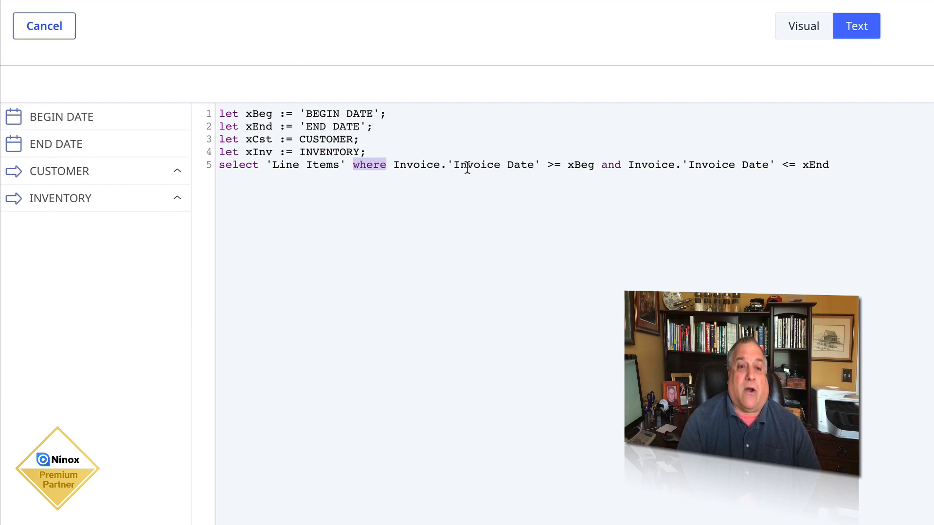
{"action": "left_click_drag", "start_coordinate": [448, 166], "coordinate": [535, 166]}
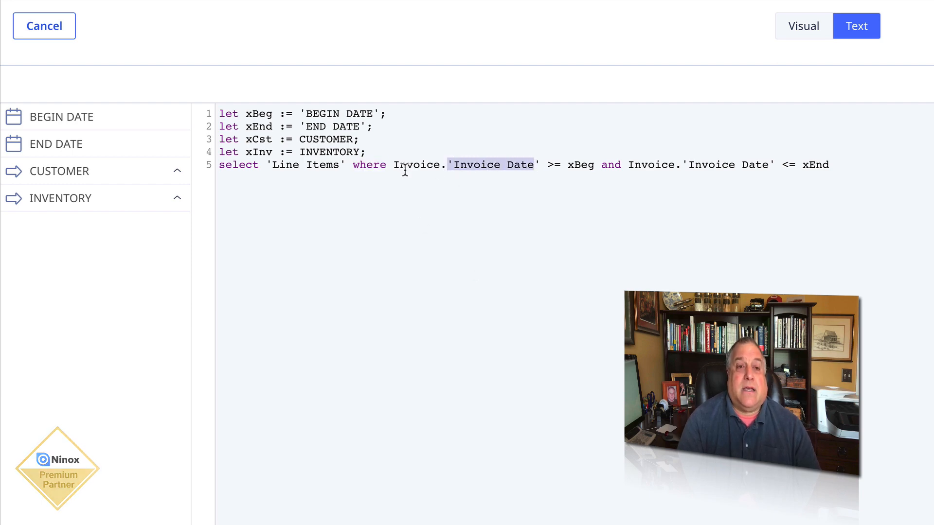
{"action": "left_click_drag", "start_coordinate": [393, 165], "coordinate": [439, 165]}
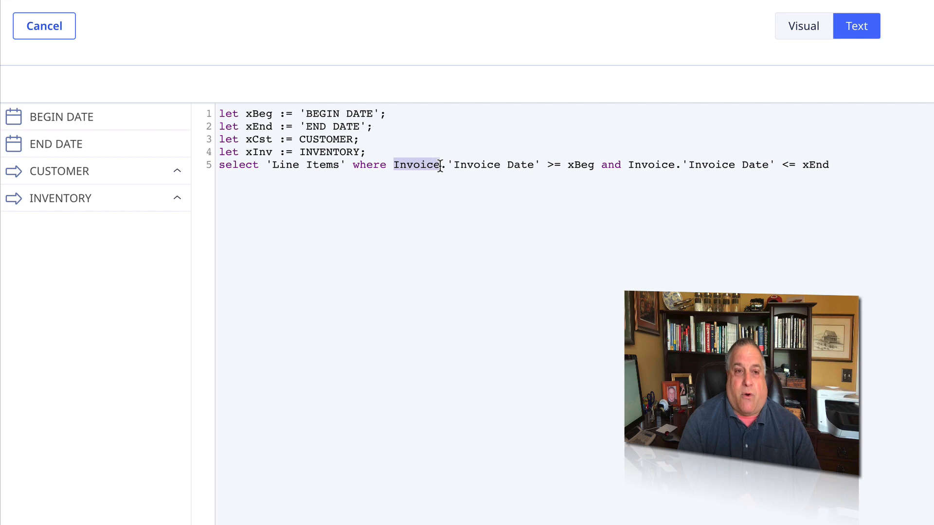
{"action": "left_click_drag", "start_coordinate": [271, 165], "coordinate": [342, 165]}
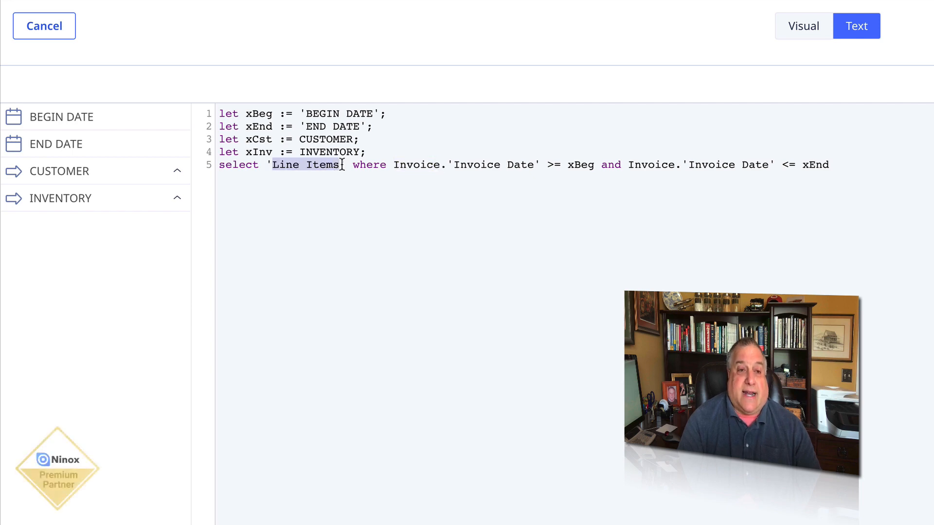
- Examine the formula's date comparisons with xBeg and xEnd and the BEGIN DATE and END DATE fields assigned to those variables
{"action": "left_click_drag", "start_coordinate": [547, 165], "coordinate": [595, 165]}
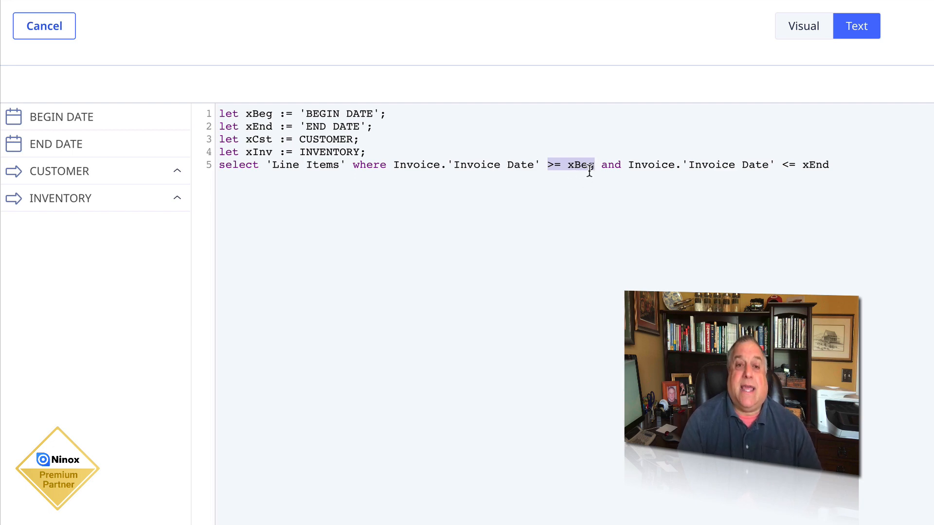
{"action": "double_click", "coordinate": [609, 165]}
{"action": "left_click_drag", "start_coordinate": [630, 166], "coordinate": [832, 165]}
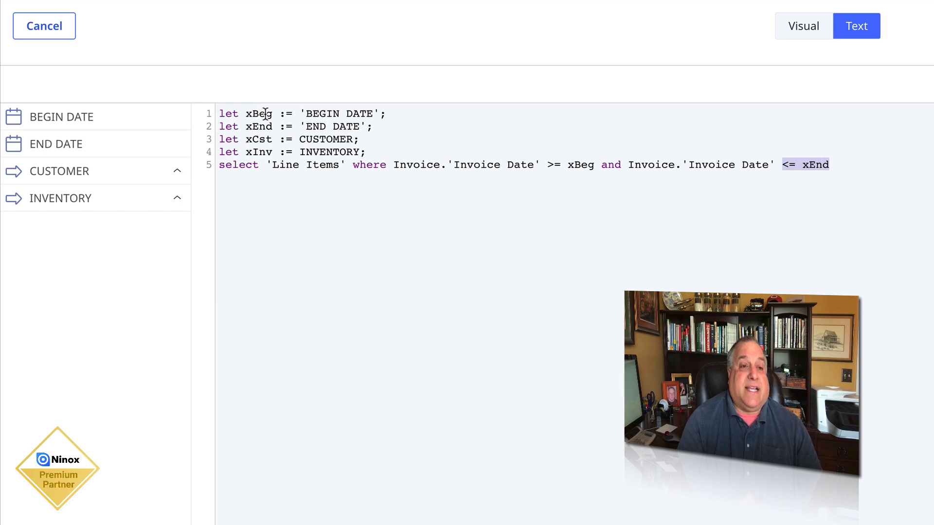
{"action": "left_click_drag", "start_coordinate": [300, 114], "coordinate": [387, 113]}
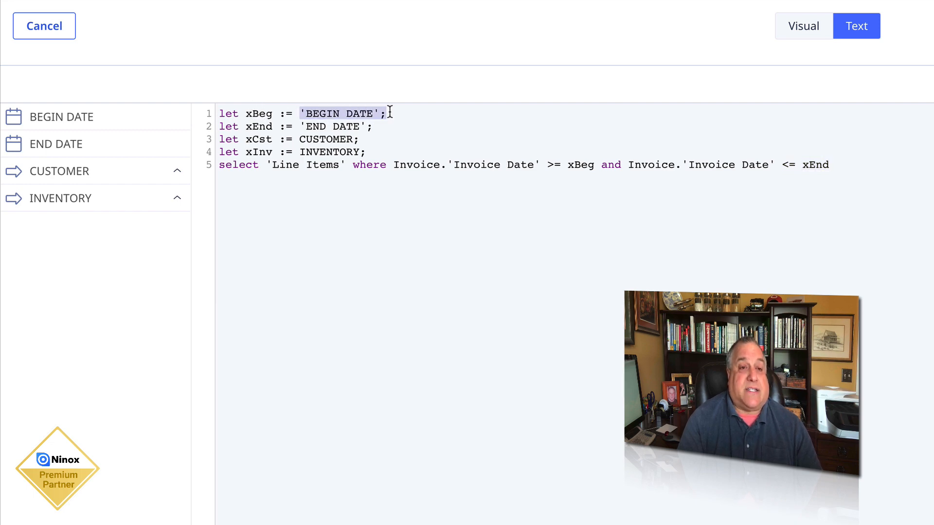
{"action": "left_click_drag", "start_coordinate": [246, 127], "coordinate": [375, 126]}
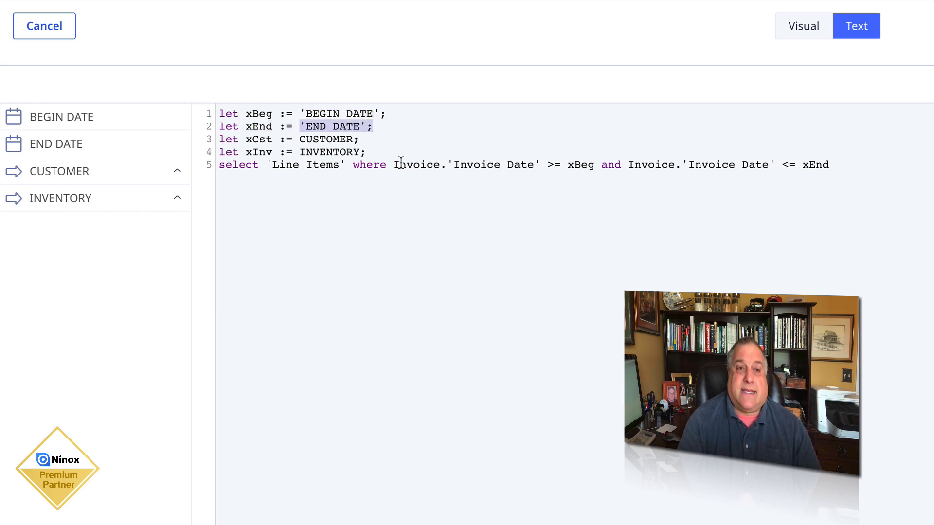
{"action": "left_click_drag", "start_coordinate": [394, 165], "coordinate": [832, 165]}
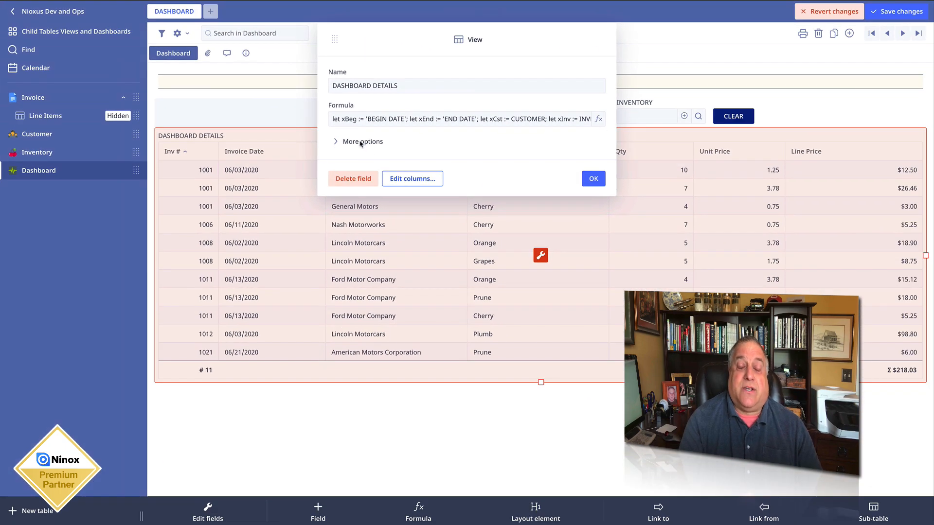
- Review the DASHBOARD DETAILS View's display condition for the date, CUSTOMER and INVENTORY fields, and close its settings
{"action": "left_click", "coordinate": [360, 142]}
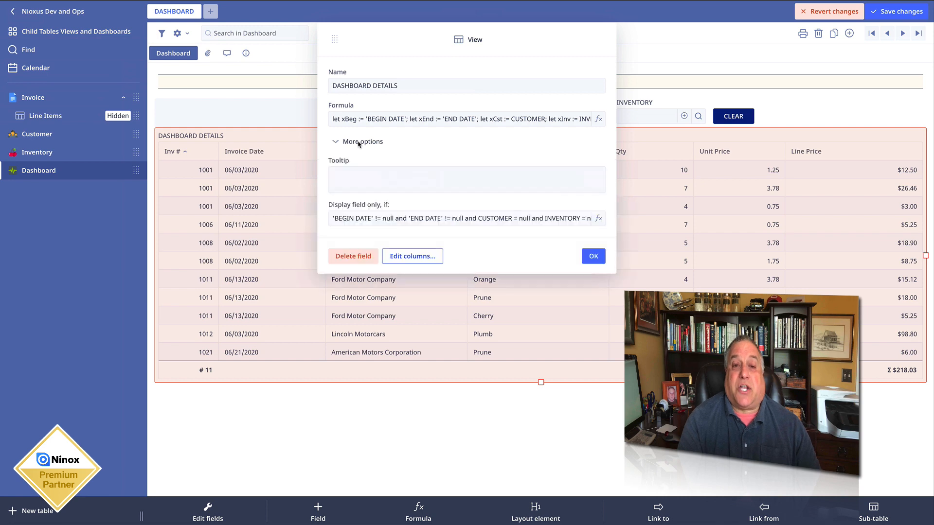
{"action": "left_click", "coordinate": [355, 218]}
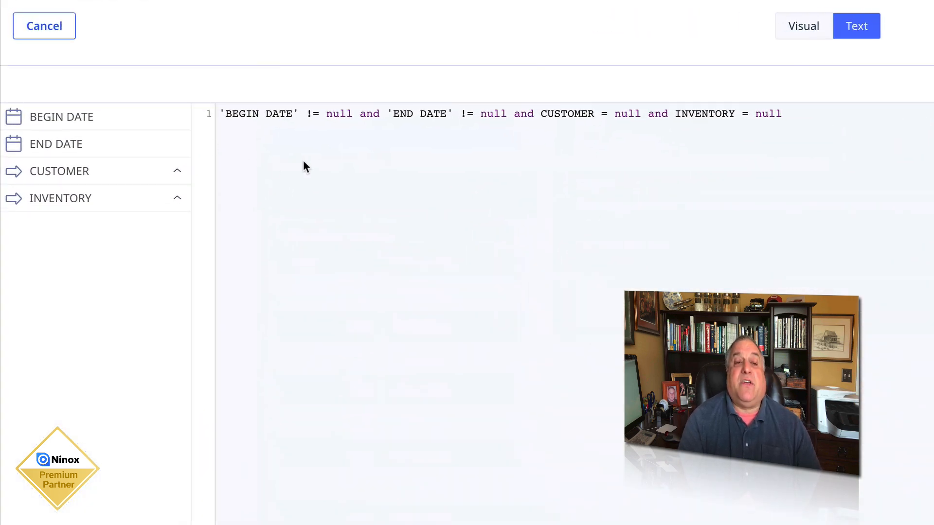
{"action": "left_click_drag", "start_coordinate": [220, 113], "coordinate": [509, 115]}
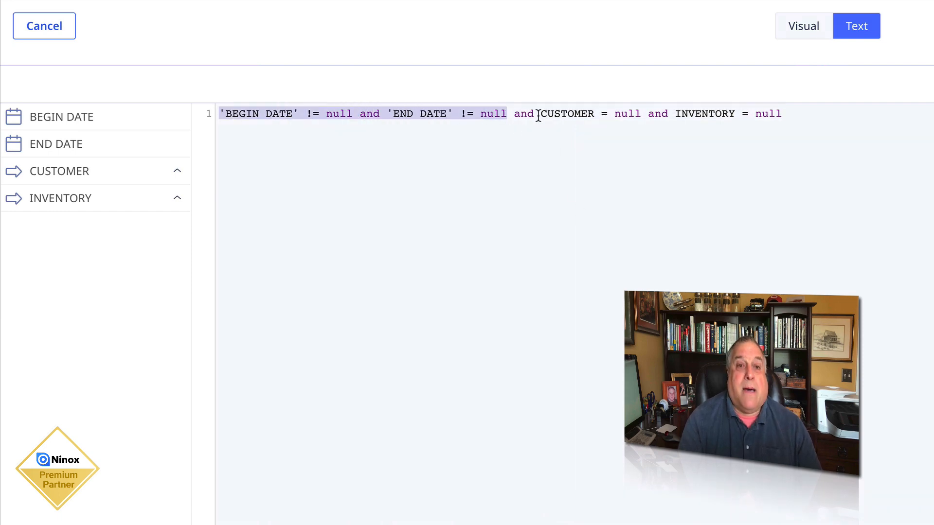
{"action": "left_click_drag", "start_coordinate": [540, 113], "coordinate": [789, 112]}
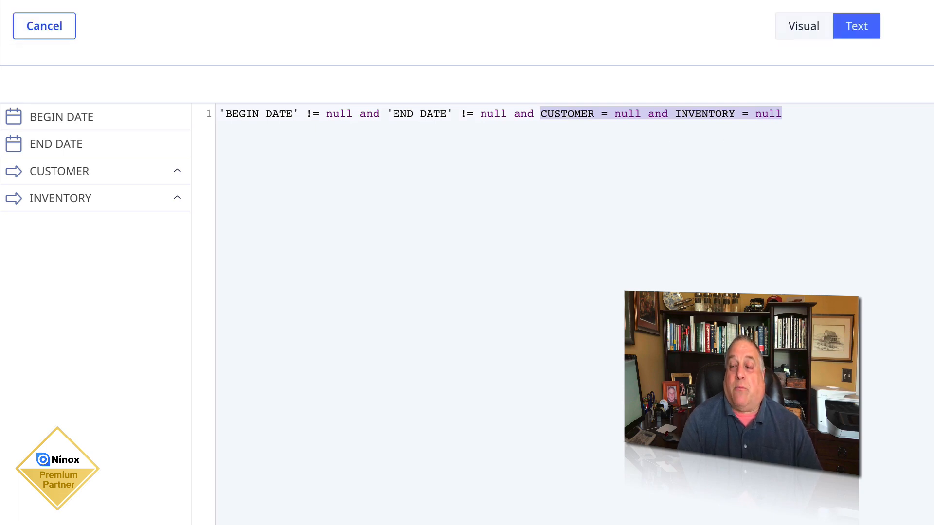
{"action": "left_click_drag", "start_coordinate": [220, 114], "coordinate": [473, 114]}
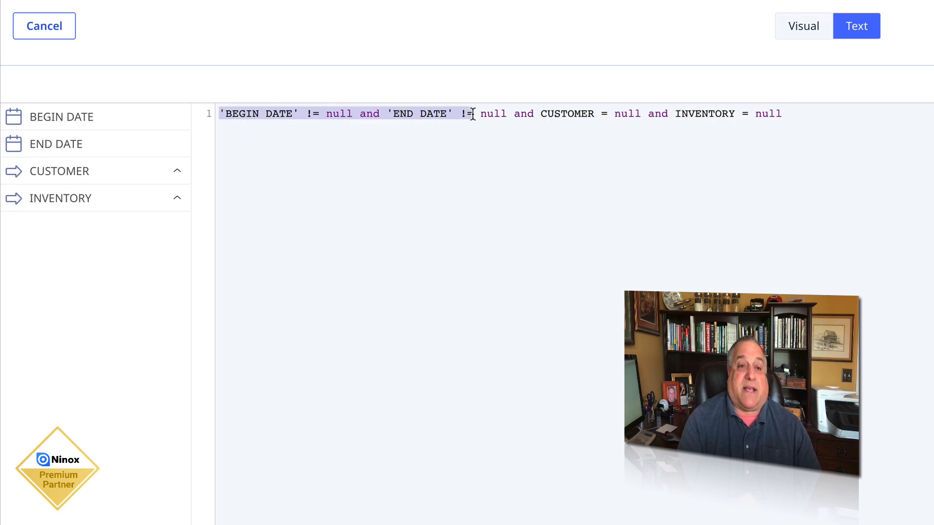
{"action": "left_click_drag", "start_coordinate": [541, 114], "coordinate": [734, 115]}
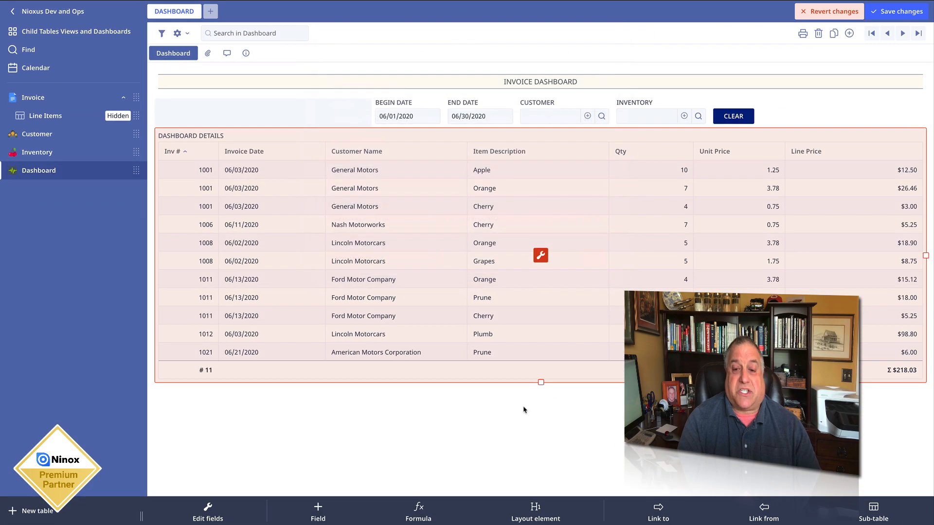
{"action": "left_click", "coordinate": [524, 410]}
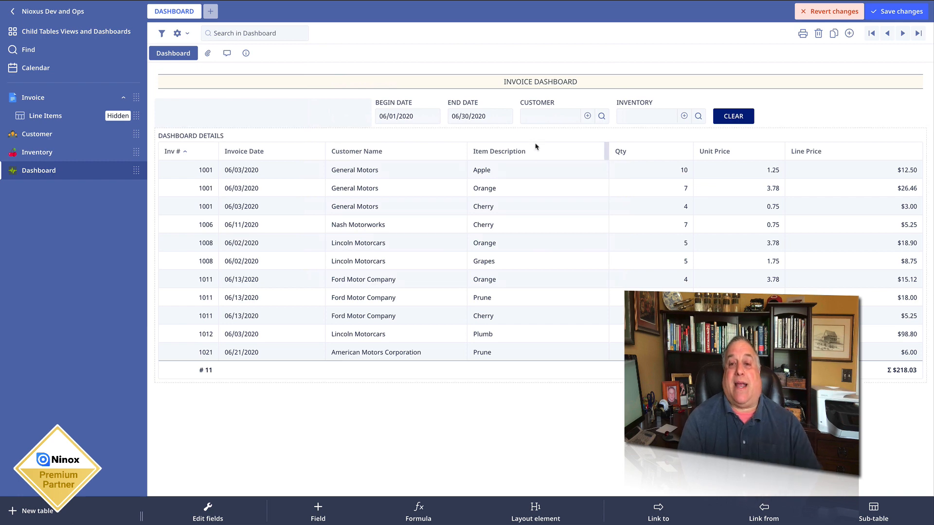
- Filter the dashboard by setting CUSTOMER to Lincoln Motorcars
{"action": "left_click", "coordinate": [541, 119]}
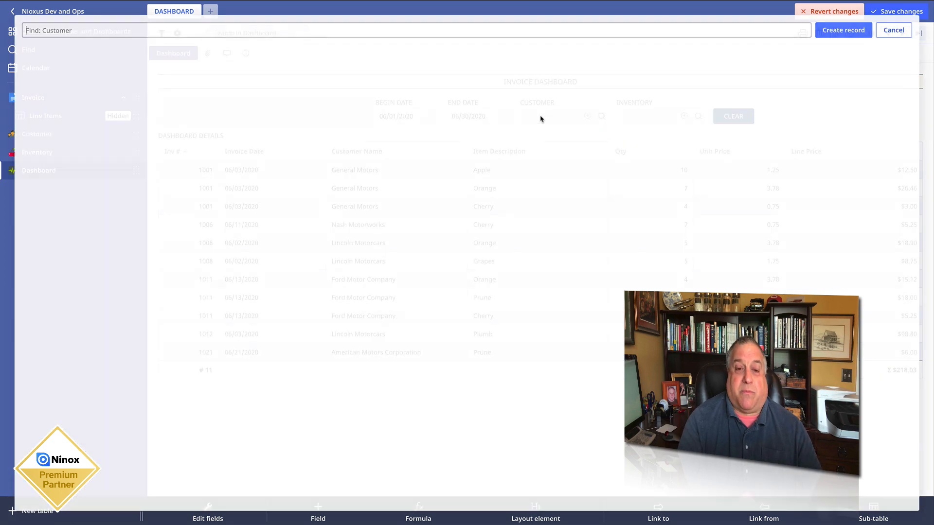
{"action": "left_click", "coordinate": [71, 164]}
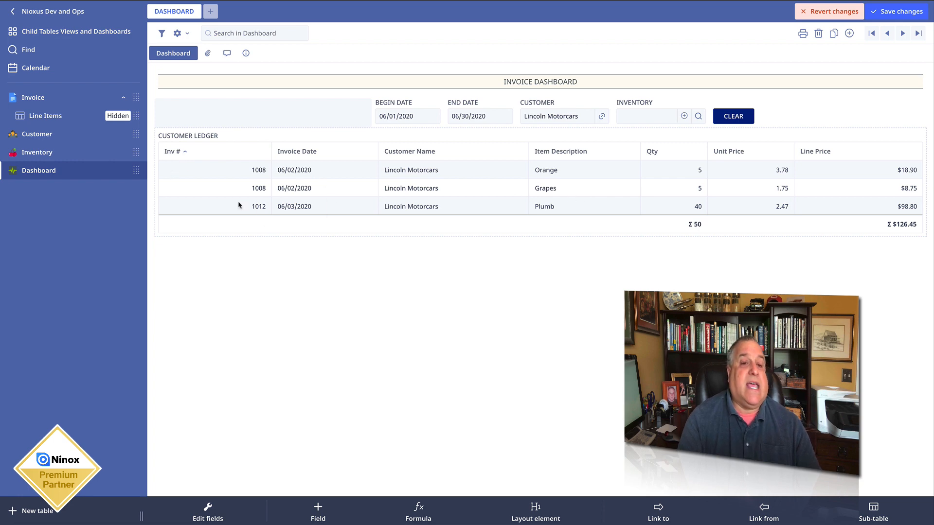
- Examine the CUSTOMER LEDGER View's formula, including its date range, the Invoice.Customer = xCst condition and the xCst variable definition
{"action": "left_click", "coordinate": [238, 136]}
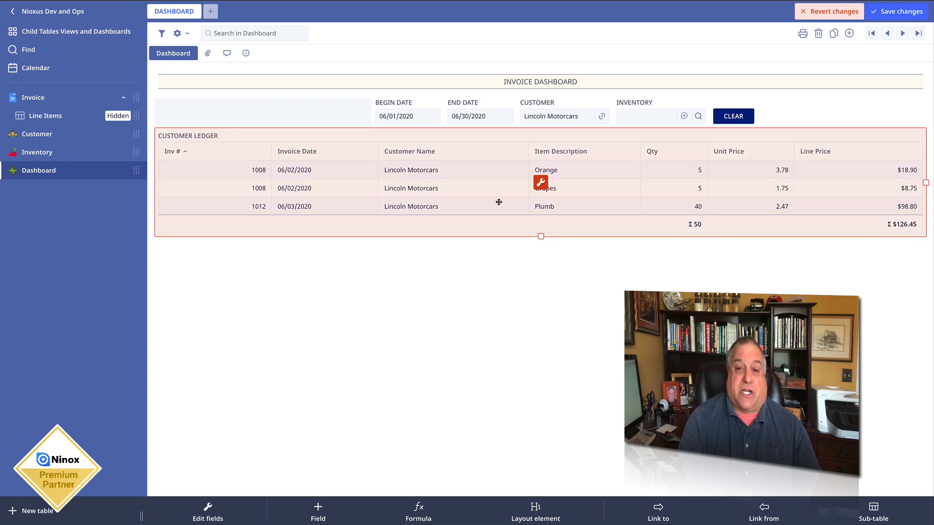
{"action": "left_click", "coordinate": [540, 183]}
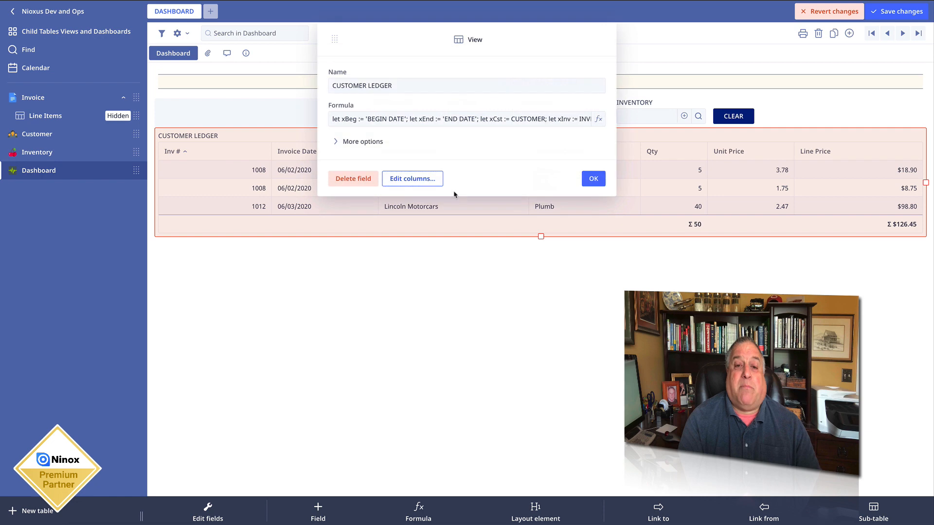
{"action": "left_click", "coordinate": [392, 123]}
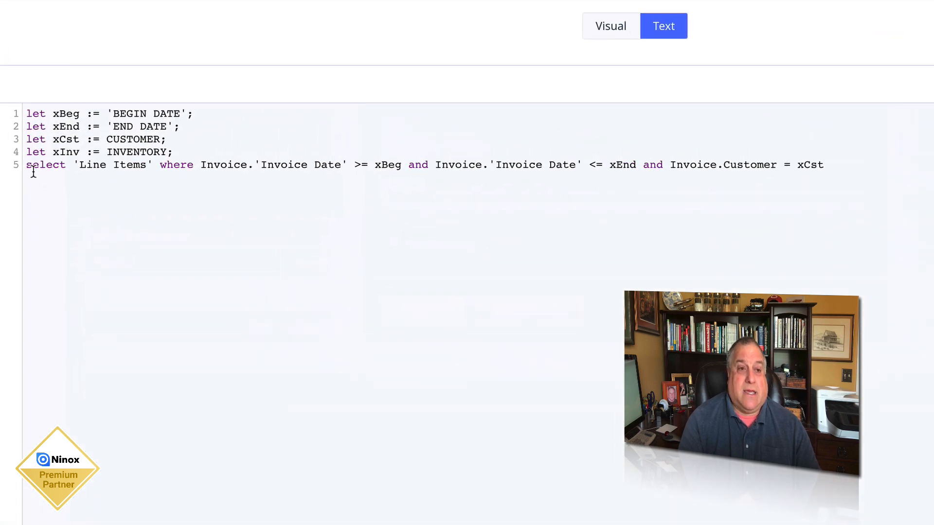
{"action": "left_click_drag", "start_coordinate": [26, 163], "coordinate": [152, 161]}
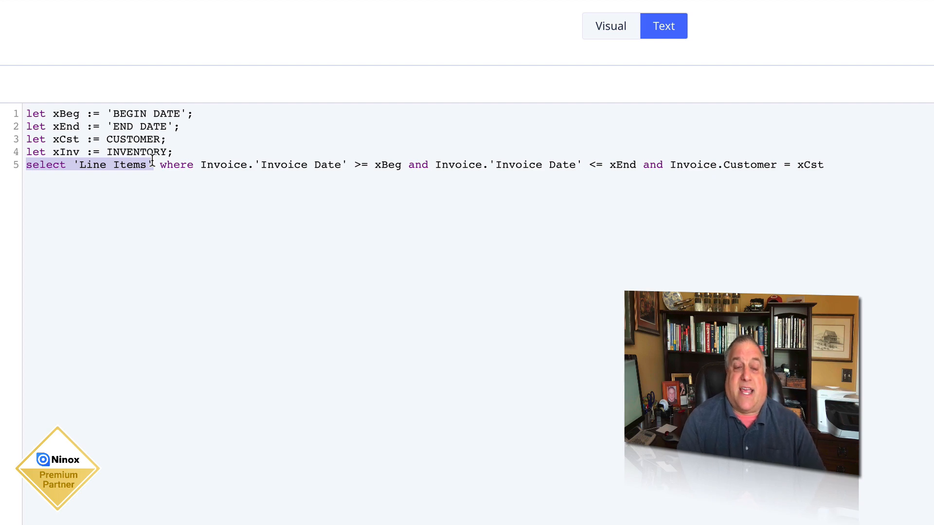
{"action": "left_click_drag", "start_coordinate": [152, 161], "coordinate": [636, 166]}
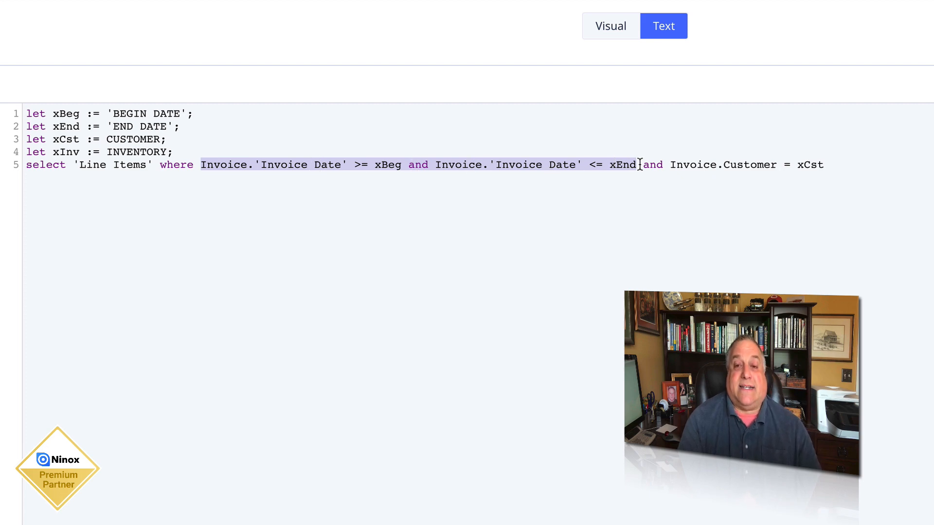
{"action": "left_click_drag", "start_coordinate": [643, 165], "coordinate": [830, 160]}
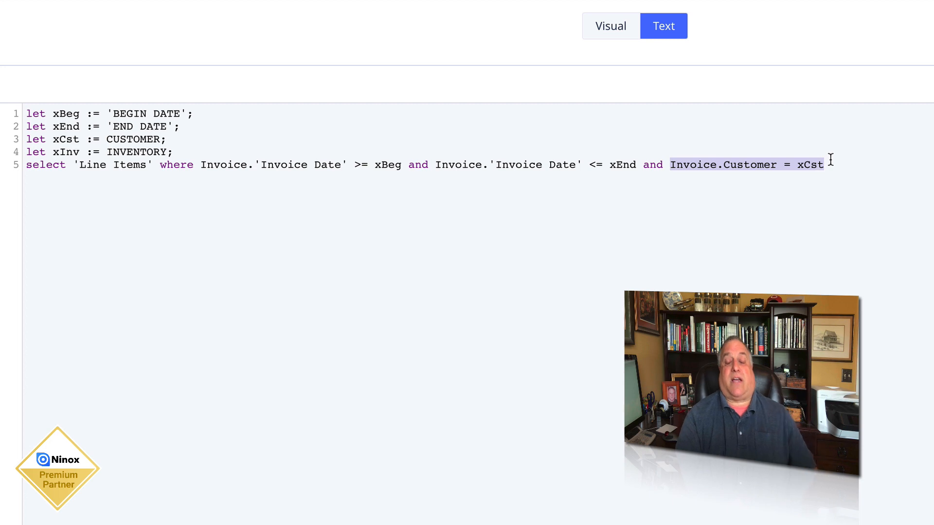
{"action": "left_click_drag", "start_coordinate": [107, 139], "coordinate": [161, 141]}
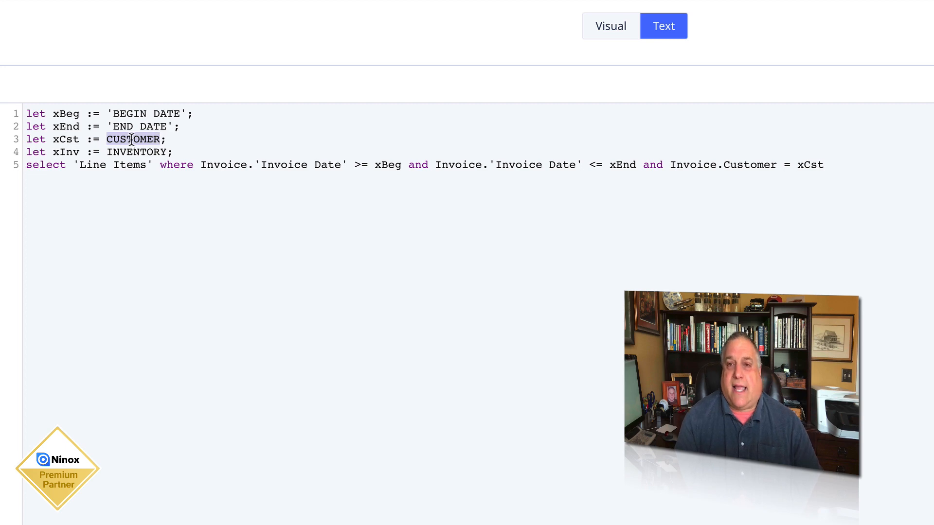
{"action": "left_click_drag", "start_coordinate": [53, 140], "coordinate": [78, 140]}
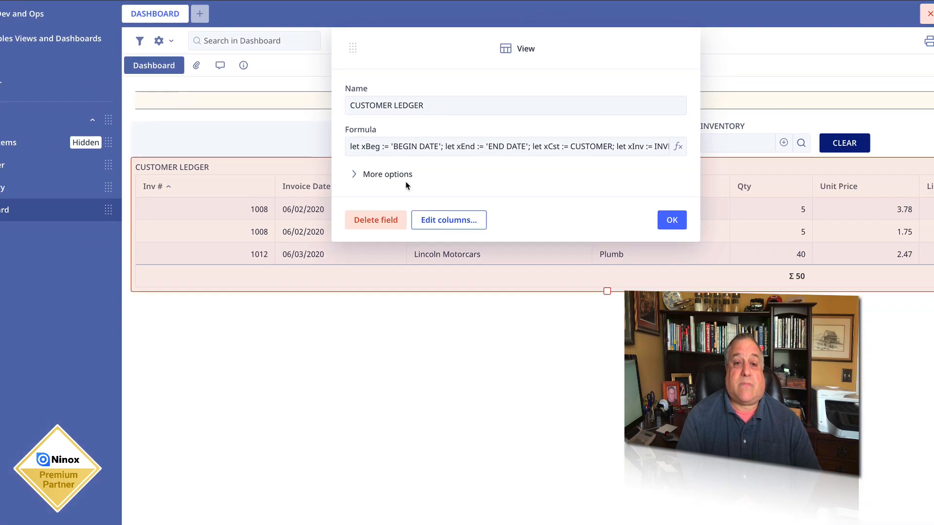
- Review the CUSTOMER LEDGER View's display condition on CUSTOMER and INVENTORY, and close its settings
{"action": "left_click", "coordinate": [363, 142]}
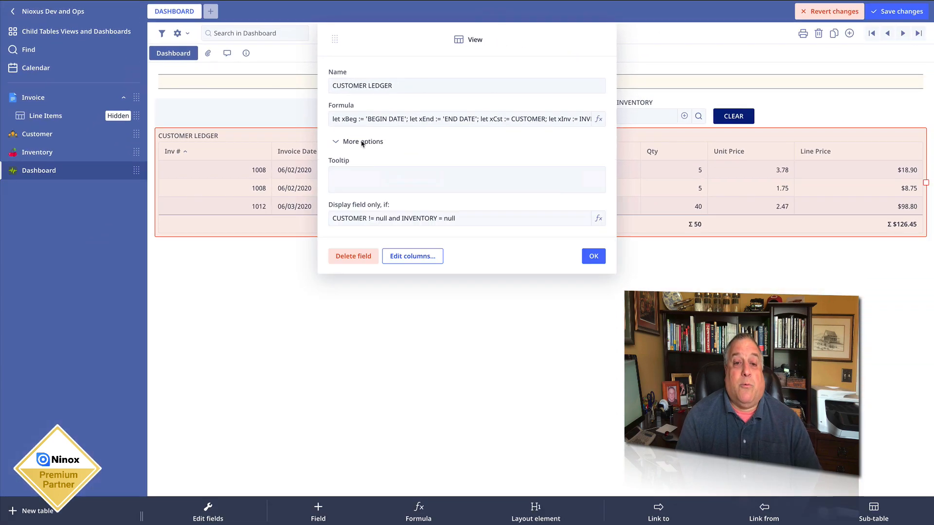
{"action": "left_click", "coordinate": [357, 219]}
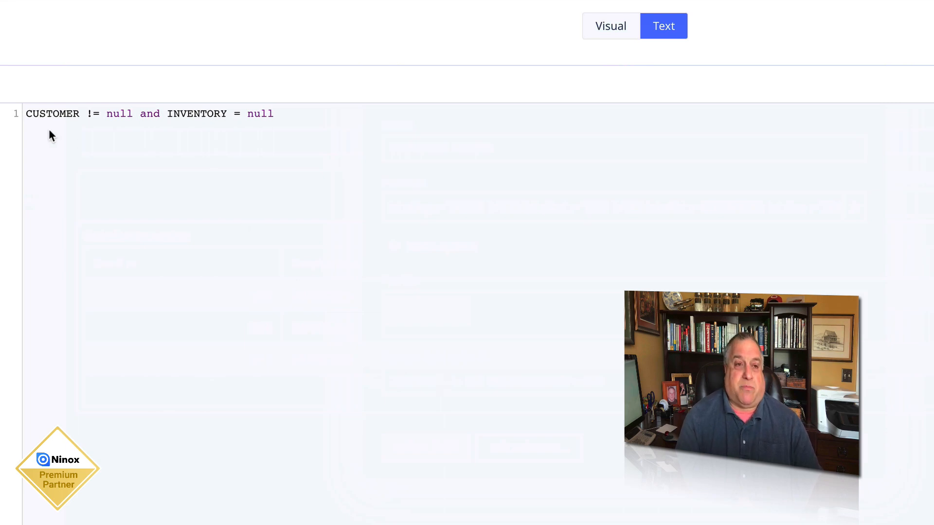
{"action": "left_click_drag", "start_coordinate": [26, 113], "coordinate": [136, 111]}
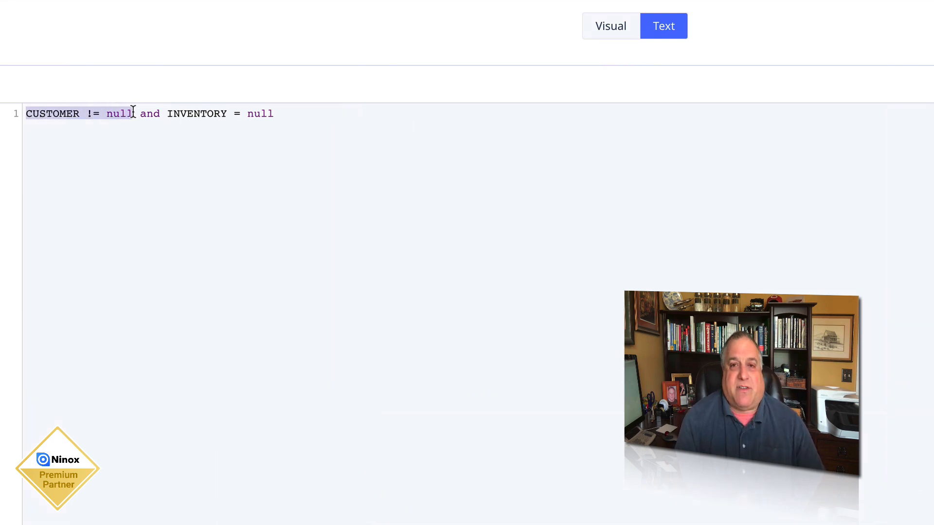
{"action": "left_click_drag", "start_coordinate": [166, 113], "coordinate": [282, 114]}
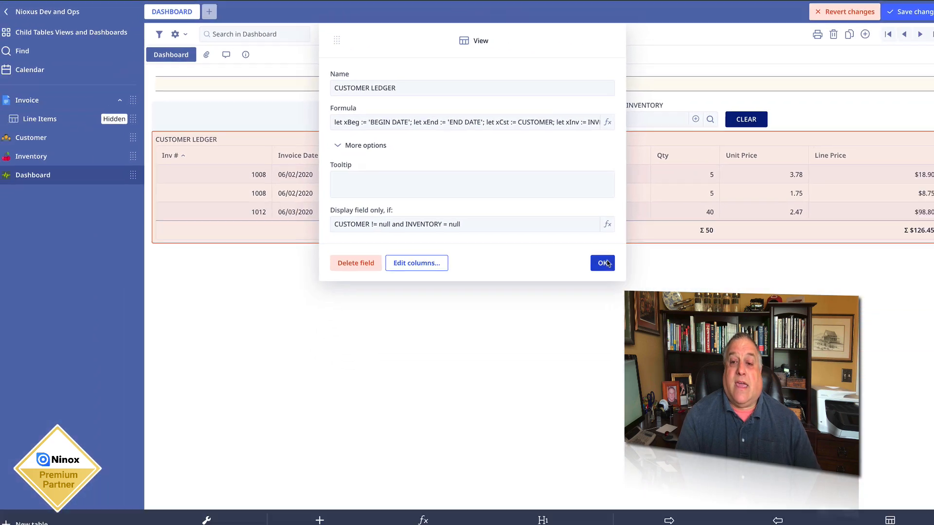
{"action": "left_click", "coordinate": [606, 262]}
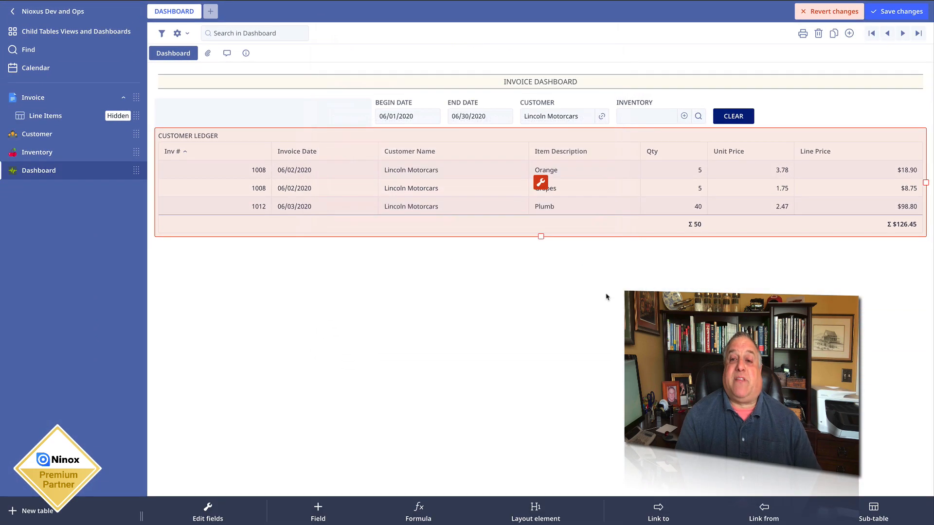
- Remove the CUSTOMER filter and filter the dashboard by setting INVENTORY to Cherry
{"action": "left_click", "coordinate": [601, 115]}
{"action": "left_click", "coordinate": [632, 117]}
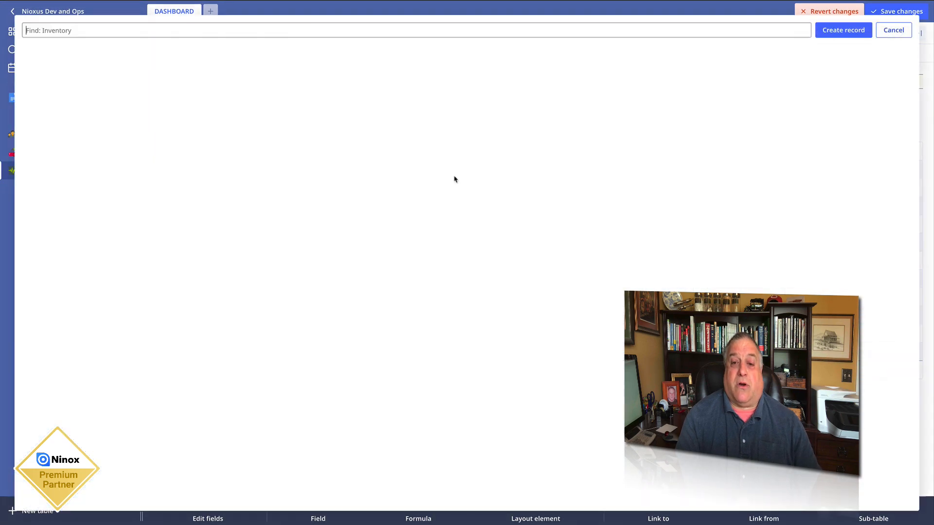
{"action": "left_click", "coordinate": [113, 109]}
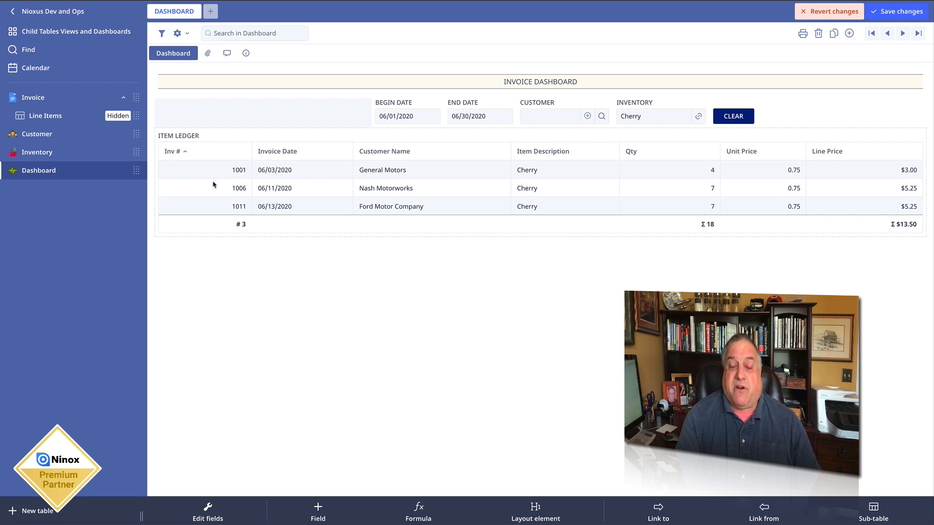
- Review the ITEM LEDGER View's display condition on the CUSTOMER and INVENTORY fields
{"action": "left_click", "coordinate": [451, 135]}
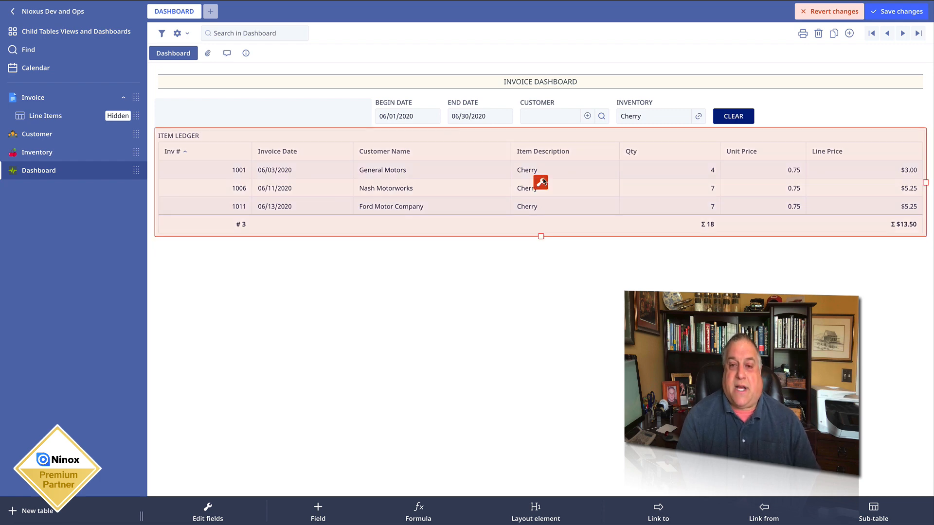
{"action": "left_click", "coordinate": [542, 182]}
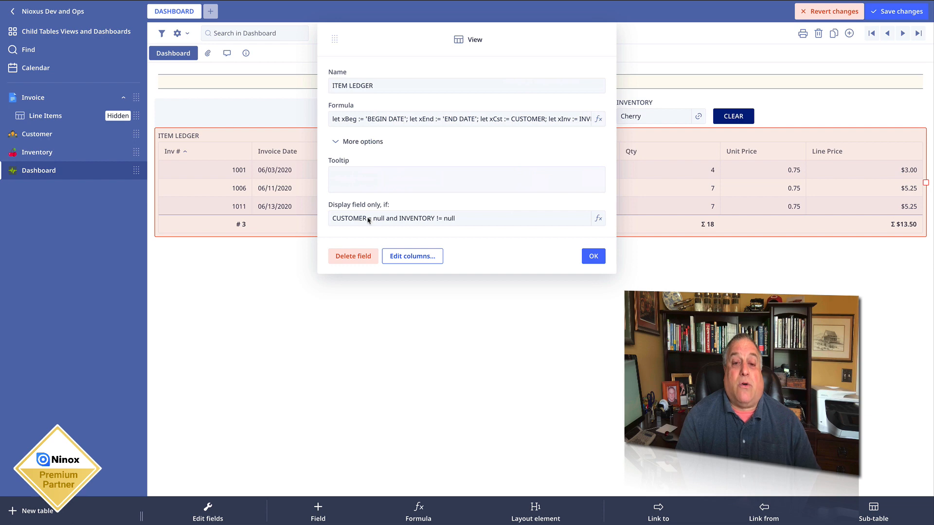
{"action": "left_click", "coordinate": [368, 220]}
{"action": "left_click_drag", "start_coordinate": [160, 83], "coordinate": [192, 88]}
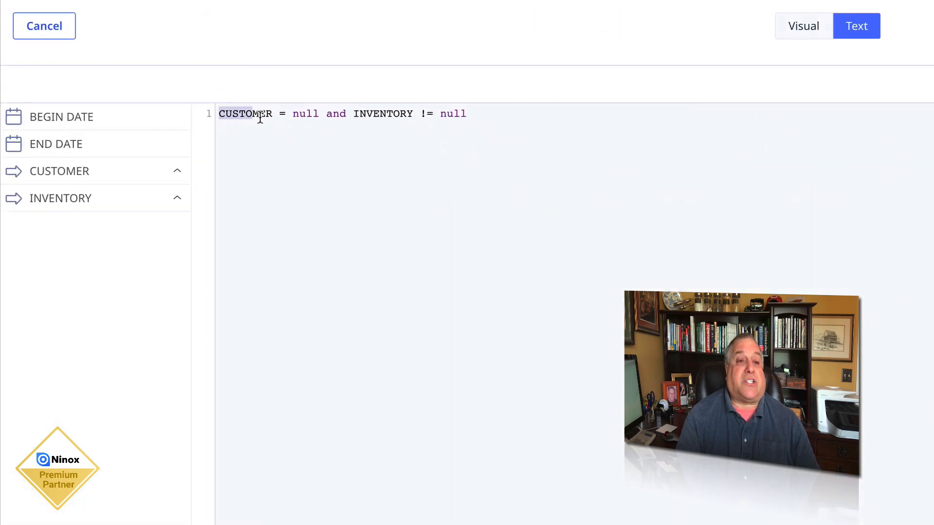
{"action": "left_click_drag", "start_coordinate": [260, 118], "coordinate": [477, 113]}
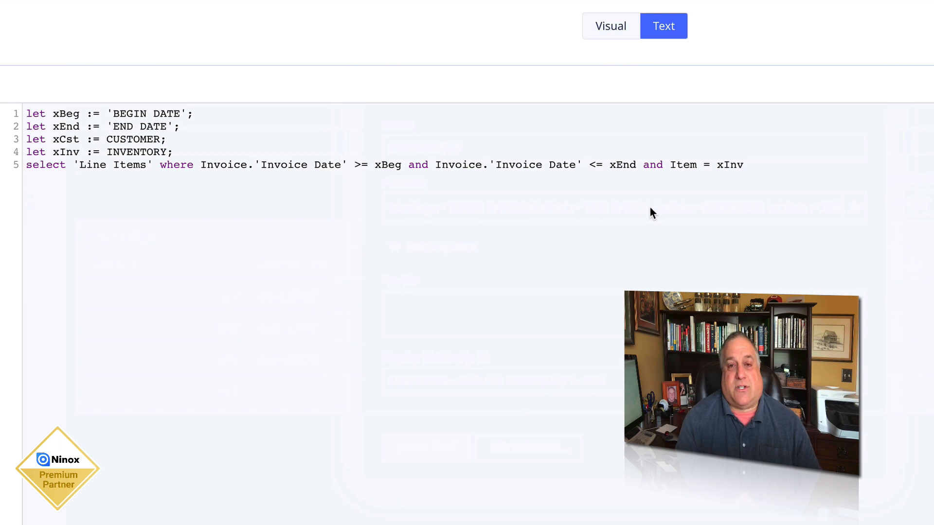
- Examine the ITEM LEDGER View's formula, including its invoice date range and the Item = xInv condition, and close its settings
{"action": "left_click_drag", "start_coordinate": [26, 165], "coordinate": [636, 167]}
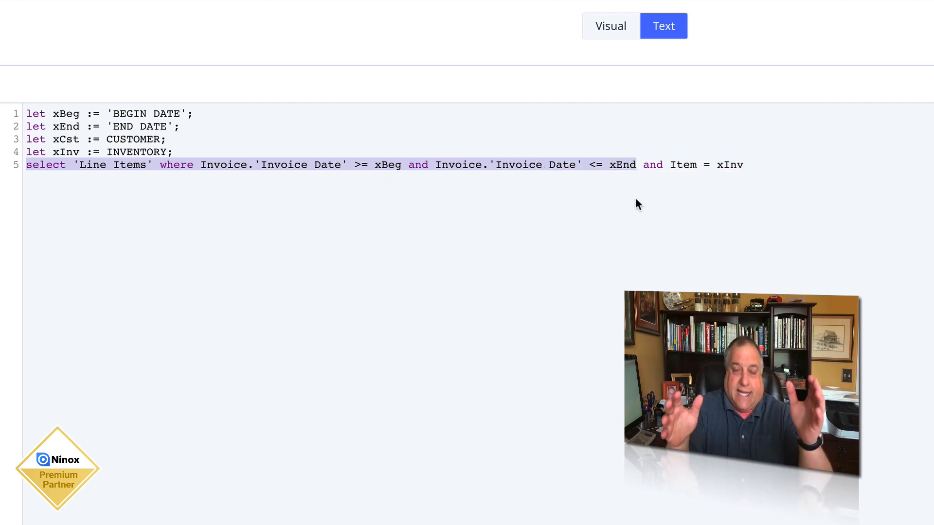
{"action": "left_click_drag", "start_coordinate": [642, 165], "coordinate": [757, 165]}
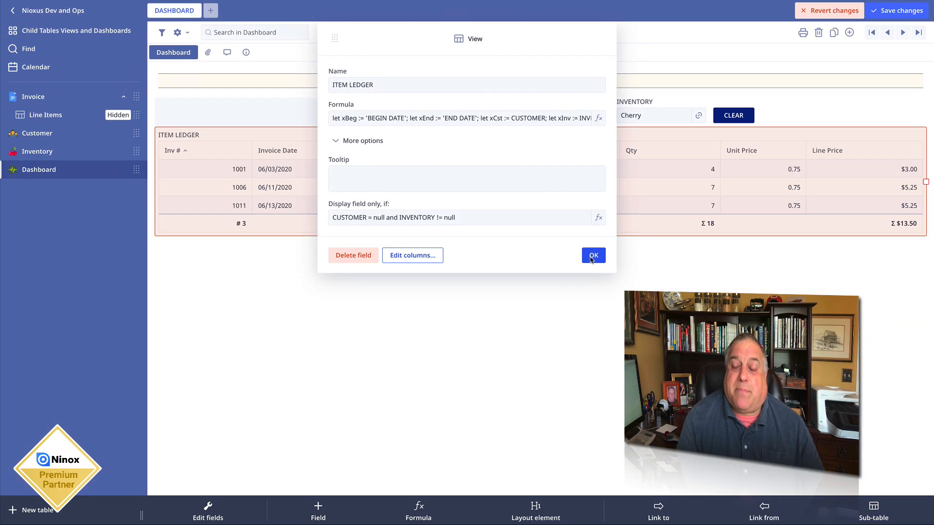
{"action": "left_click", "coordinate": [593, 257]}
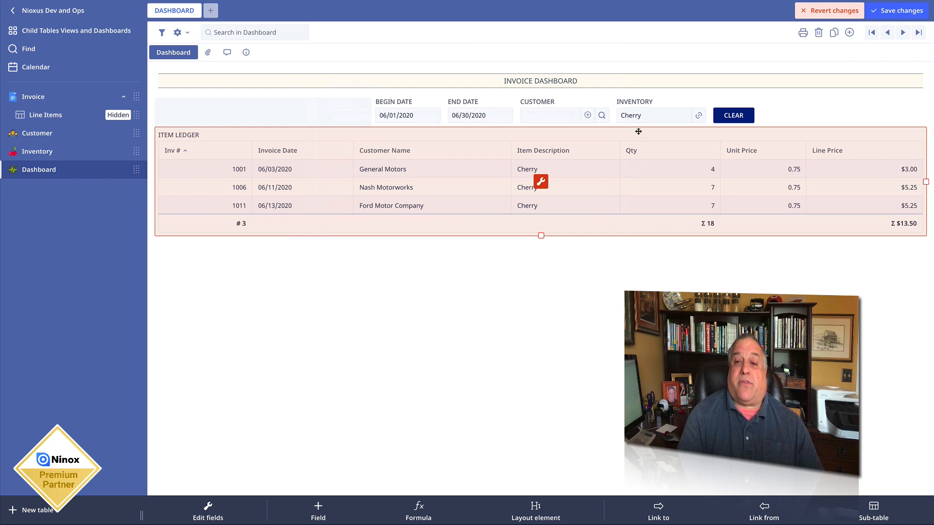
- Add General Motors as the CUSTOMER filter alongside the Cherry inventory filter
{"action": "left_click", "coordinate": [552, 120]}
{"action": "left_click", "coordinate": [553, 120]}
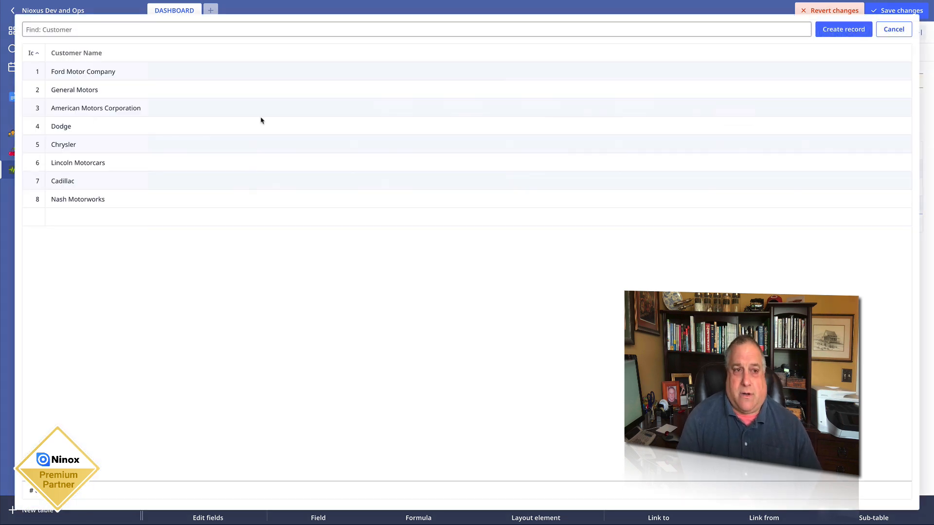
{"action": "left_click", "coordinate": [68, 92]}
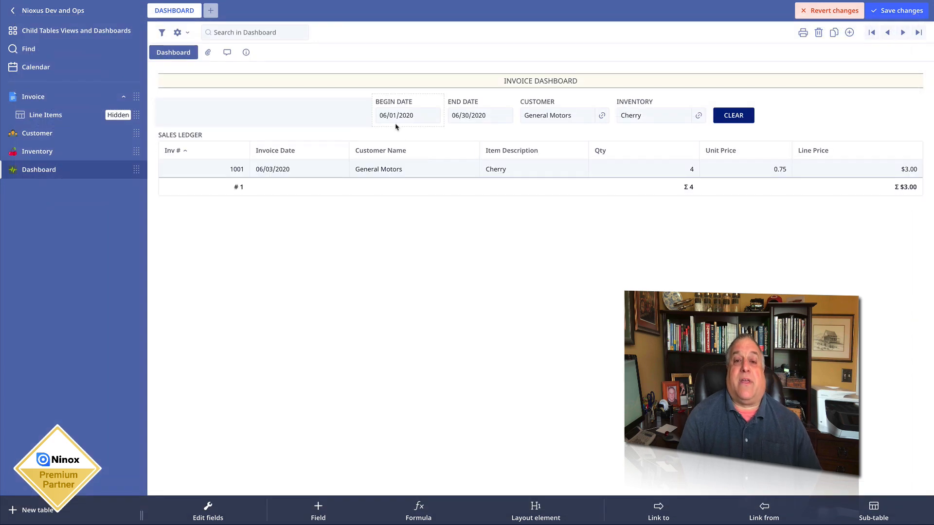
- Review the SALES LEDGER View's display condition on CUSTOMER and INVENTORY, and save the dashboard changes
{"action": "left_click", "coordinate": [398, 135]}
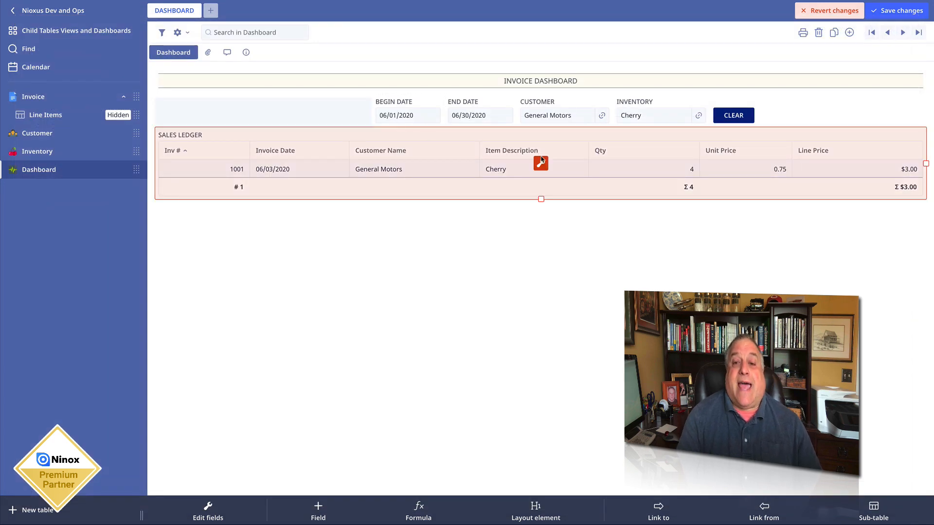
{"action": "left_click", "coordinate": [540, 161]}
{"action": "left_click", "coordinate": [359, 142]}
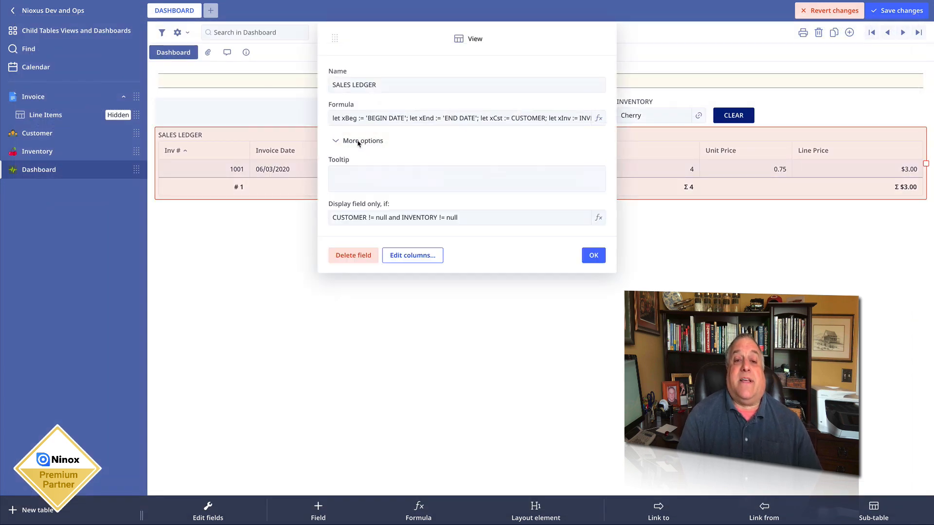
{"action": "left_click", "coordinate": [368, 219]}
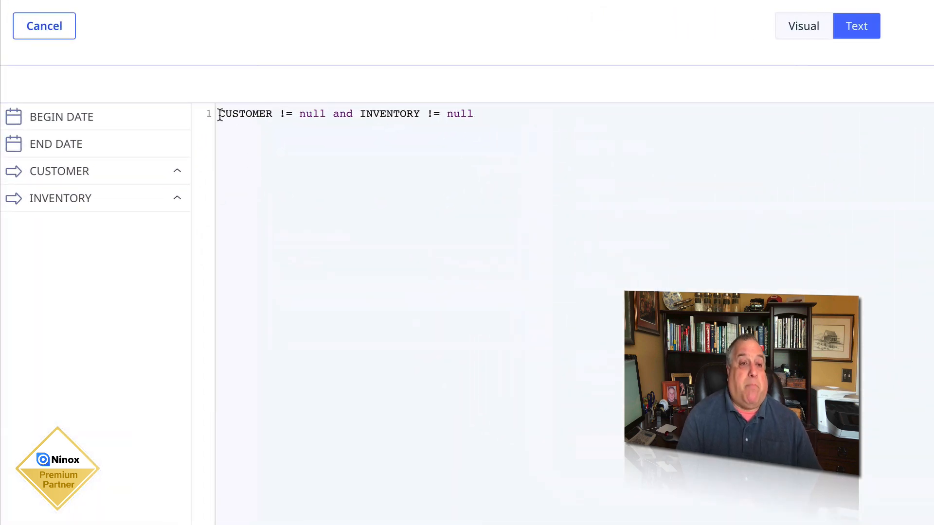
{"action": "left_click_drag", "start_coordinate": [217, 113], "coordinate": [481, 112]}
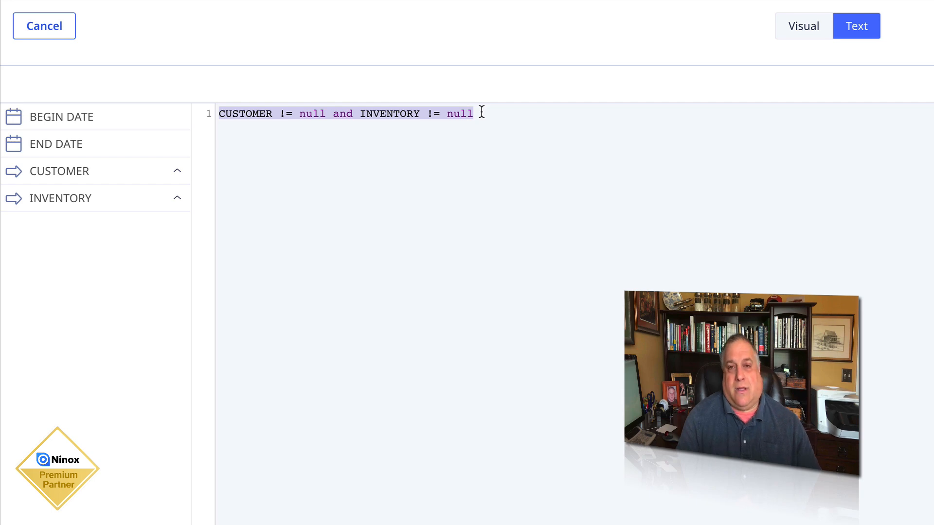
{"action": "left_click", "coordinate": [917, 22]}
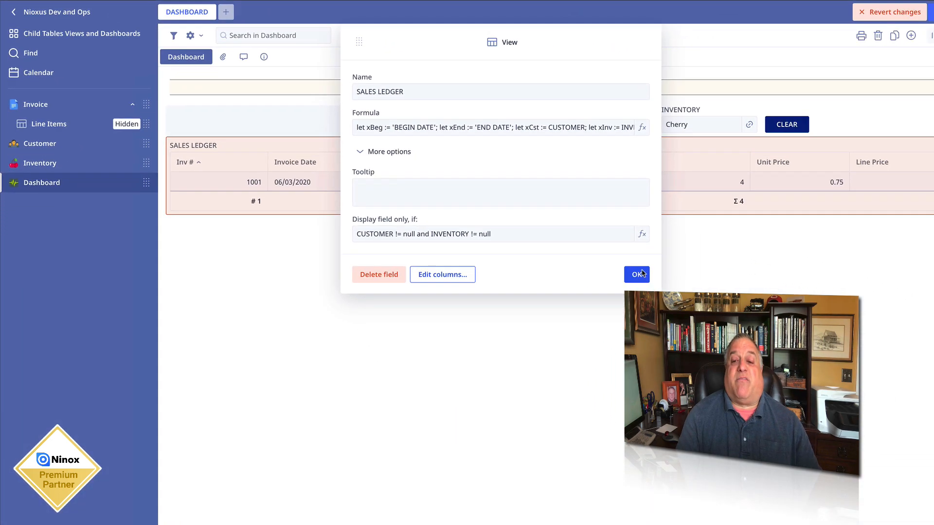
{"action": "left_click", "coordinate": [654, 279]}
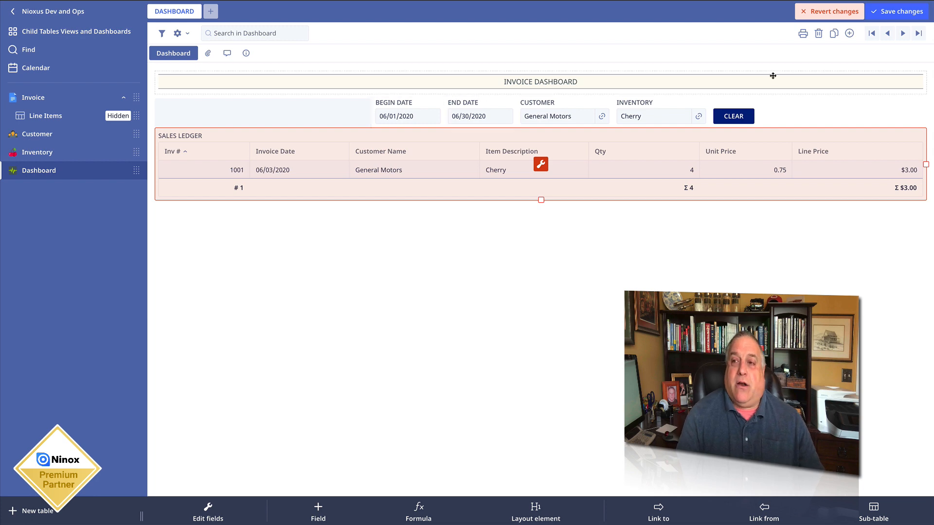
{"action": "left_click", "coordinate": [909, 14]}
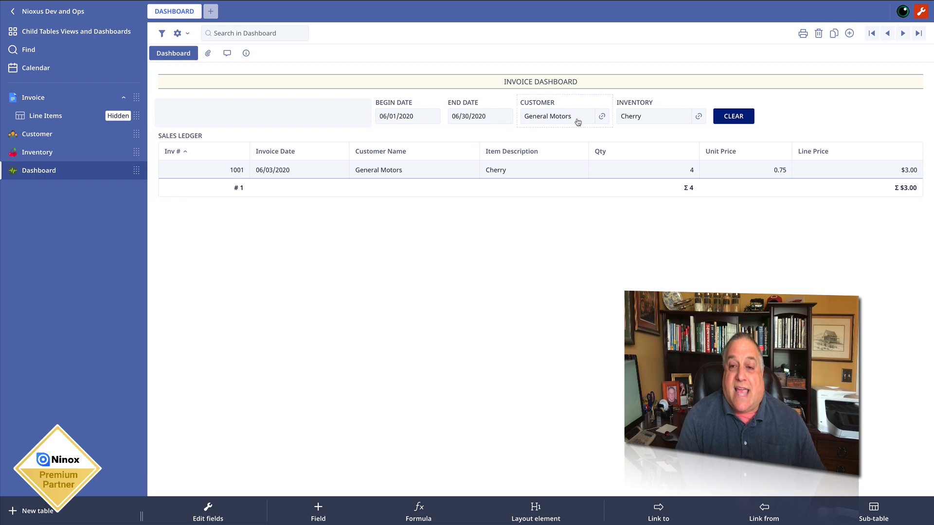
- Replace the CUSTOMER filter with American Motors Corporation and the INVENTORY filter with Orange
{"action": "left_click", "coordinate": [604, 117]}
{"action": "left_click", "coordinate": [698, 117]}
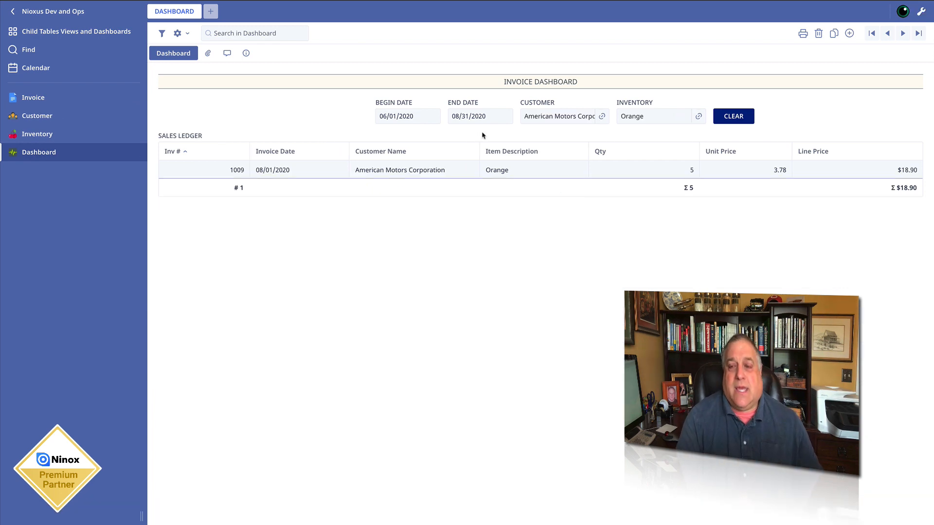
- Inspect the CLEAR button's on-click script that resets BEGIN DATE, END DATE, CUSTOMER and INVENTORY, and close its settings
{"action": "left_click", "coordinate": [921, 11]}
{"action": "left_click", "coordinate": [732, 116]}
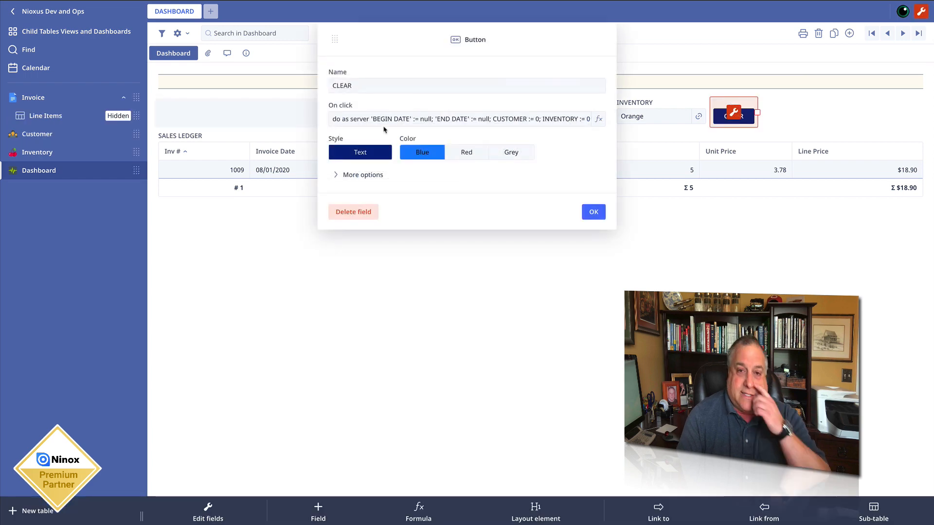
{"action": "left_click", "coordinate": [395, 123]}
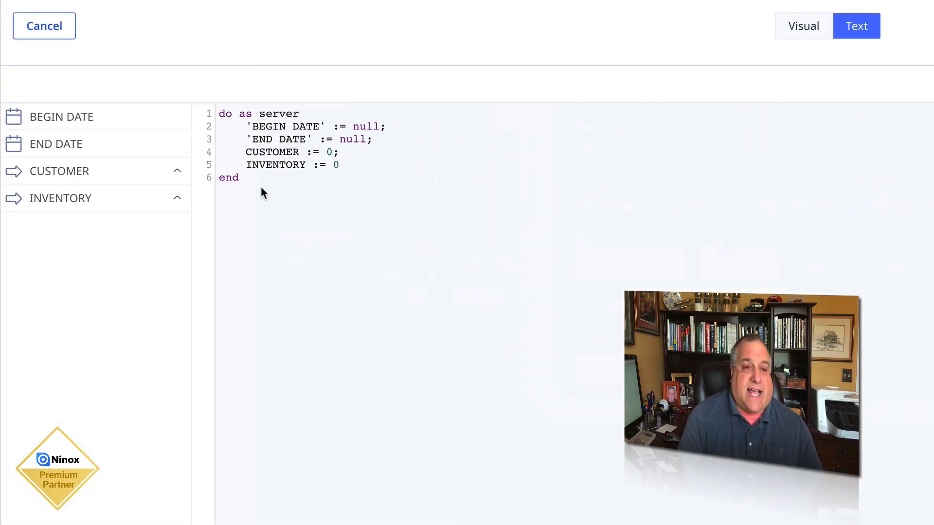
{"action": "left_click_drag", "start_coordinate": [247, 127], "coordinate": [369, 161]}
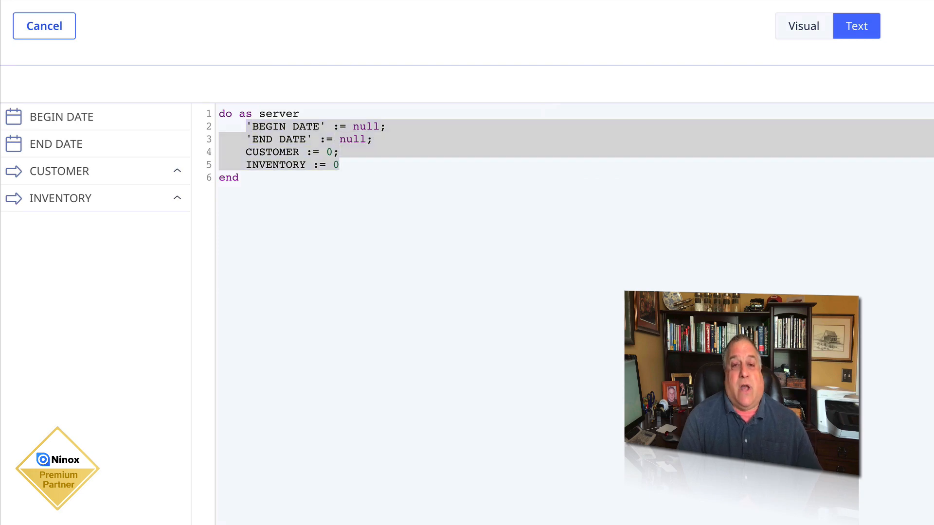
{"action": "left_click", "coordinate": [930, 25]}
{"action": "left_click", "coordinate": [608, 216]}
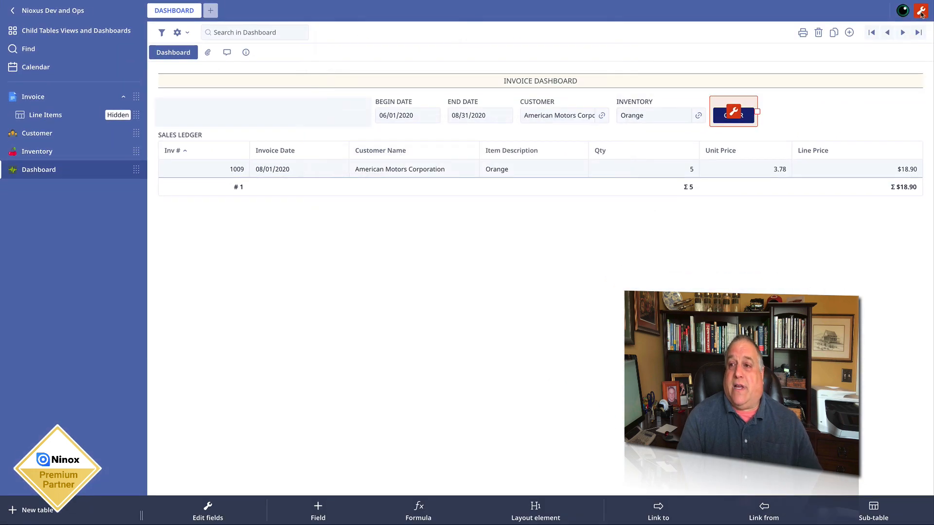
- Leave edit mode and run CLEAR to empty all four dashboard filters
{"action": "left_click", "coordinate": [920, 13]}
{"action": "left_click", "coordinate": [739, 118]}
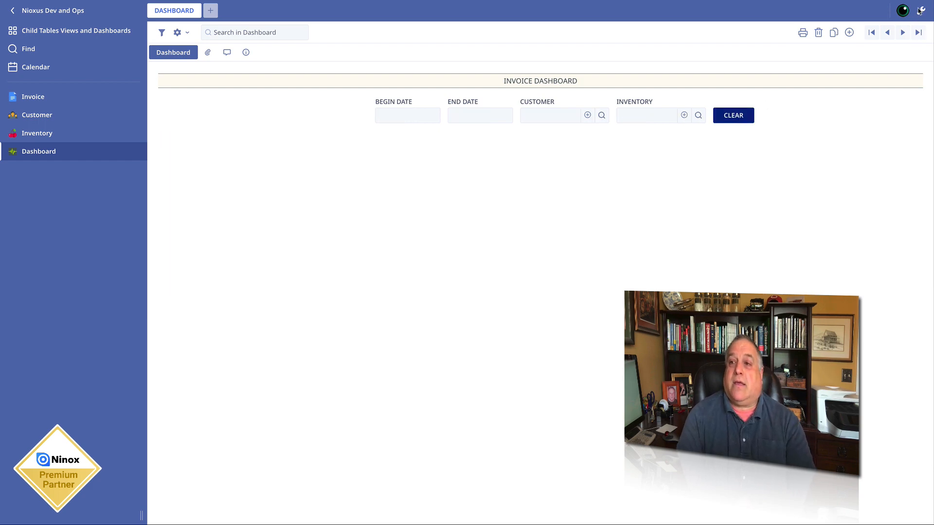
- Review the Dashboard table's field list, including its four Views down to SALES LEDGER, and close the table settings
{"action": "left_click", "coordinate": [921, 10]}
{"action": "left_click", "coordinate": [207, 512]}
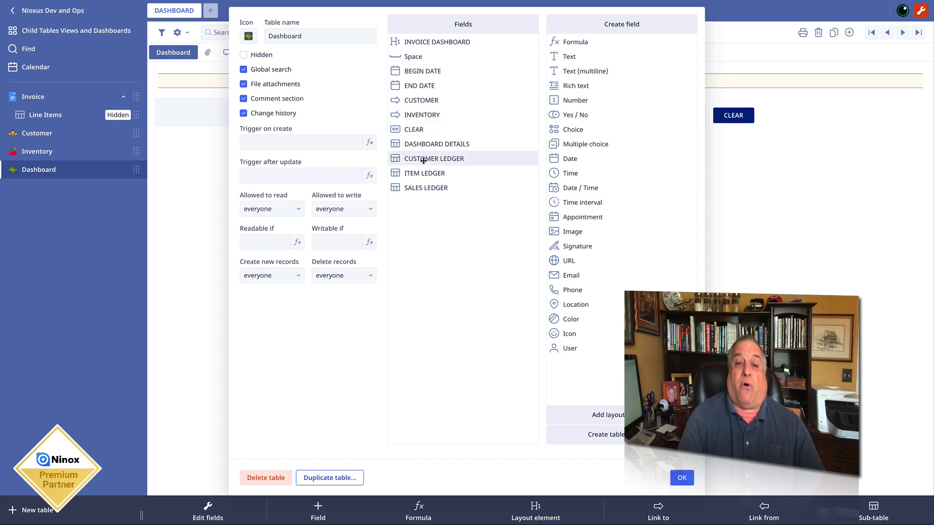
{"action": "left_click", "coordinate": [424, 187]}
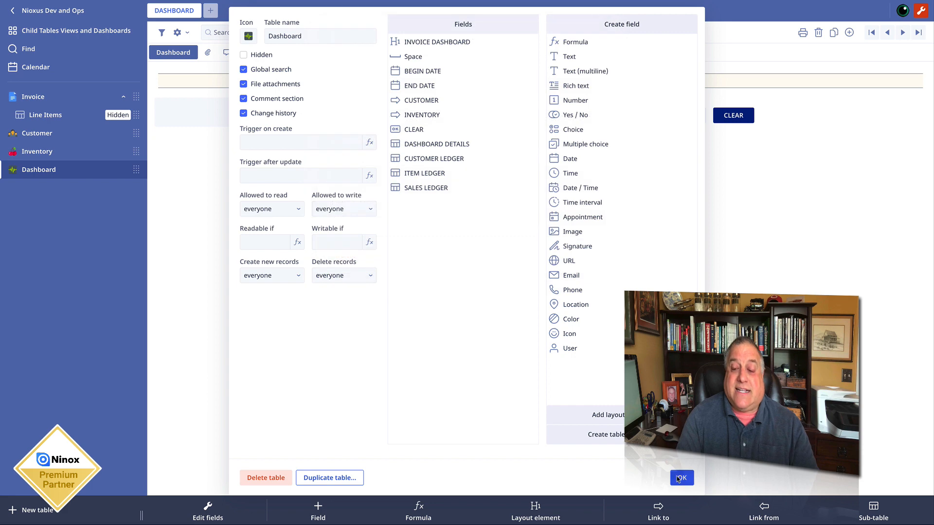
{"action": "left_click", "coordinate": [681, 478]}
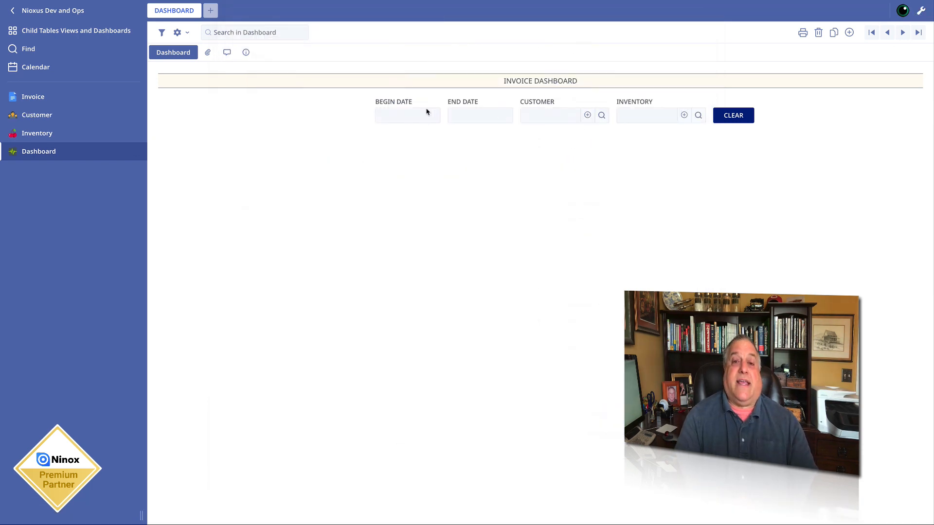
- Filter the dashboard with BEGIN DATE 08/01/2020 and END DATE 08/31/2020
{"action": "left_click", "coordinate": [411, 117]}
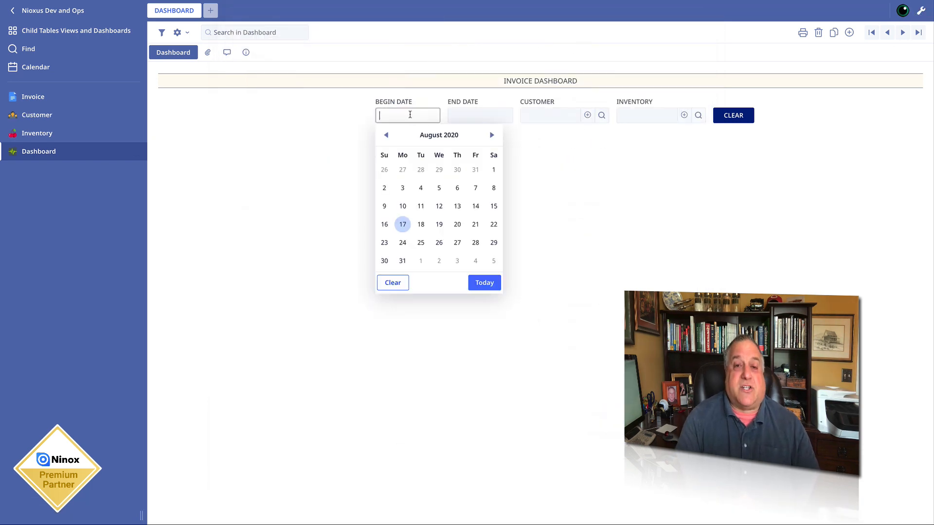
{"action": "left_click", "coordinate": [493, 170]}
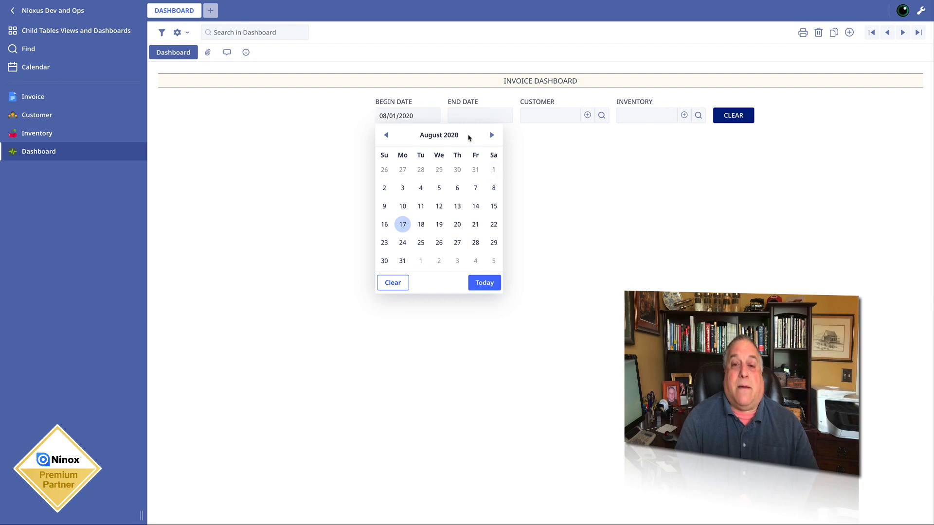
{"action": "left_click", "coordinate": [469, 120]}
{"action": "left_click", "coordinate": [480, 262]}
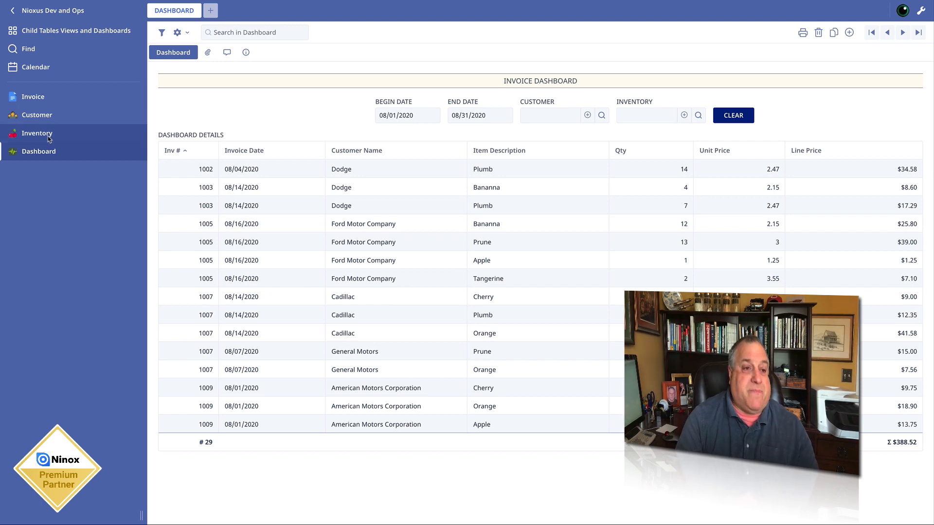
- Open invoice 1014 in the Invoice table, advance to invoice 1010, and widen the Line Items columns Item Description, Qty and Unit Price
{"action": "left_click", "coordinate": [37, 100]}
{"action": "left_click", "coordinate": [194, 127]}
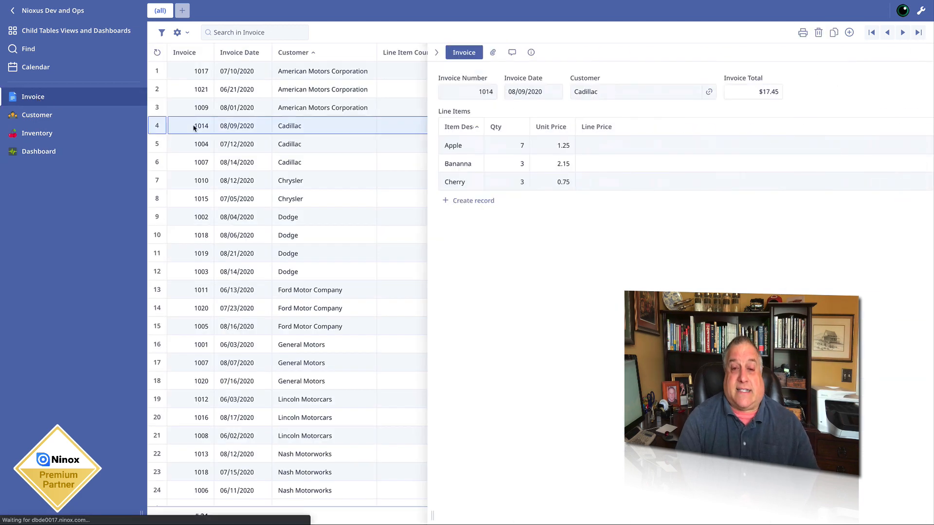
{"action": "key", "text": "Down"}
{"action": "key", "text": "Down"}
{"action": "key", "text": "Down"}
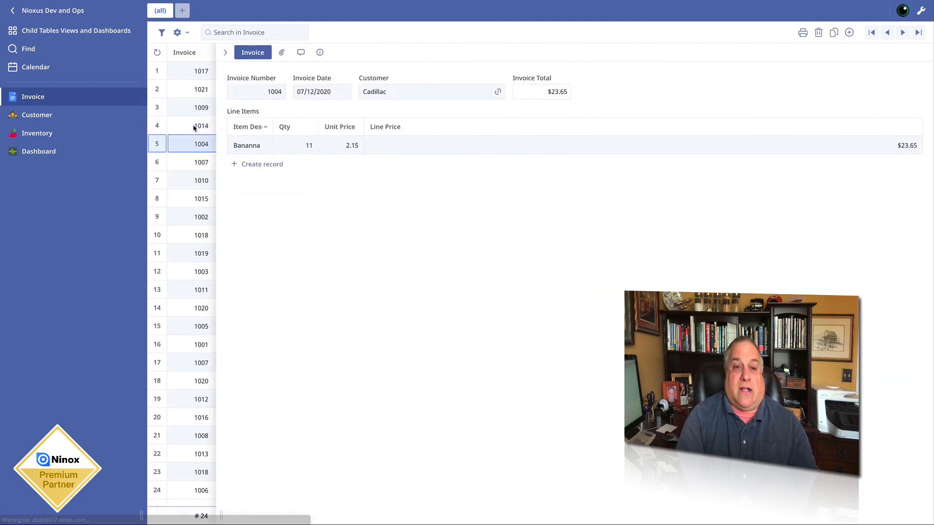
{"action": "left_click_drag", "start_coordinate": [272, 126], "coordinate": [604, 123]}
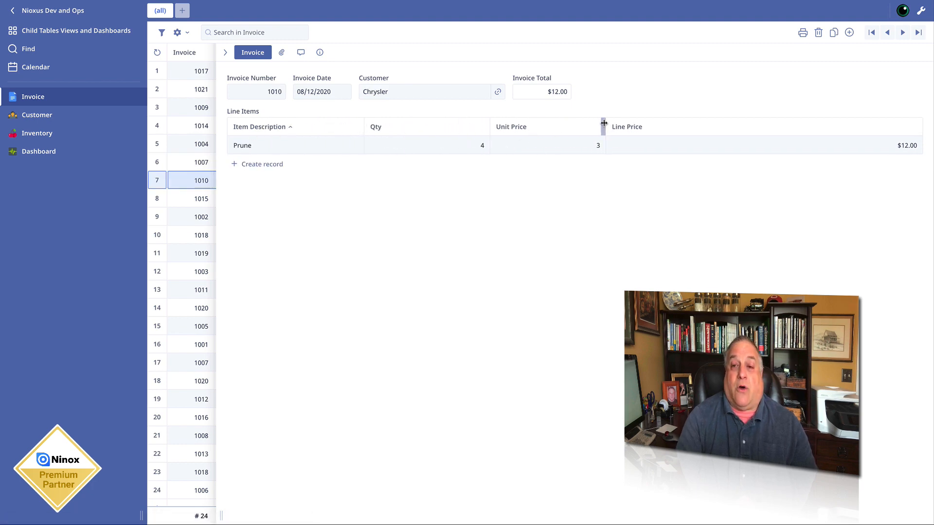
- Browse the records after invoice 1010 through invoice 1011, examining the Line Items of each
{"action": "key", "text": "Down"}
{"action": "key", "text": "Down"}
{"action": "key", "text": "Down"}
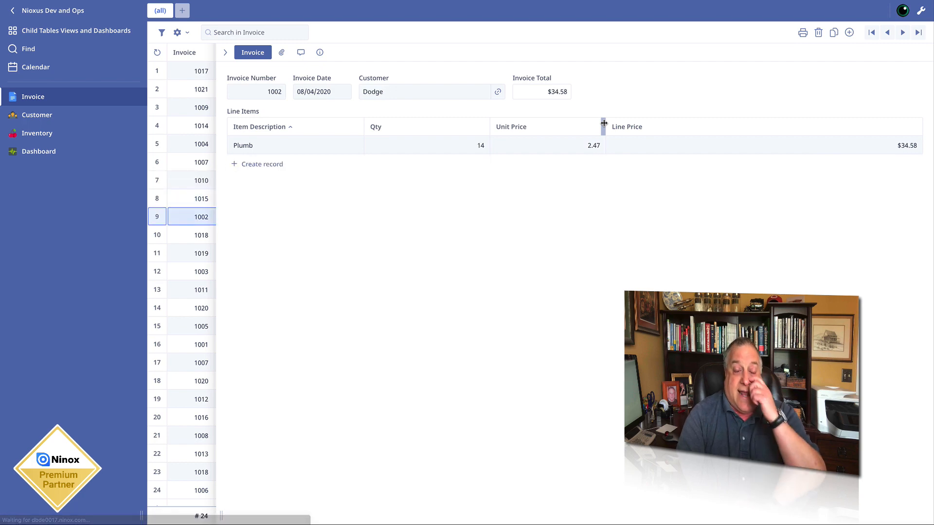
{"action": "key", "text": "Down"}
{"action": "key", "text": "Down"}
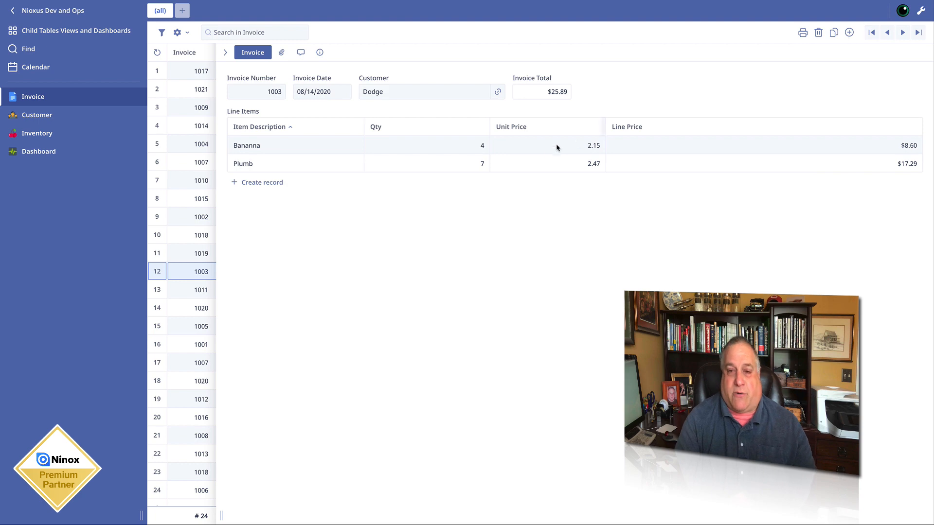
{"action": "key", "text": "Down"}
{"action": "key", "text": "Down"}
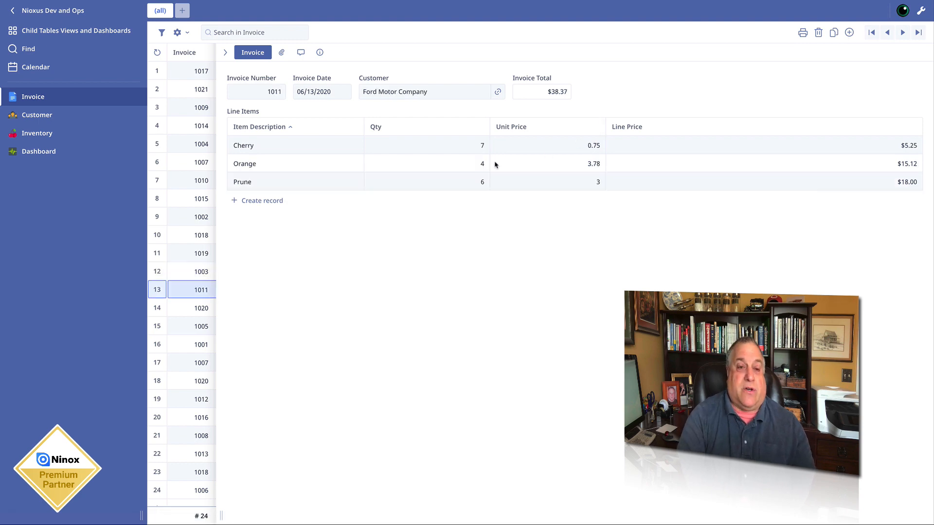
- Browse the records after invoice 1011 to the end of the table and return to invoice 1018 dated 07/15/2020, examining their Line Items
{"action": "key", "text": "Down"}
{"action": "key", "text": "Down"}
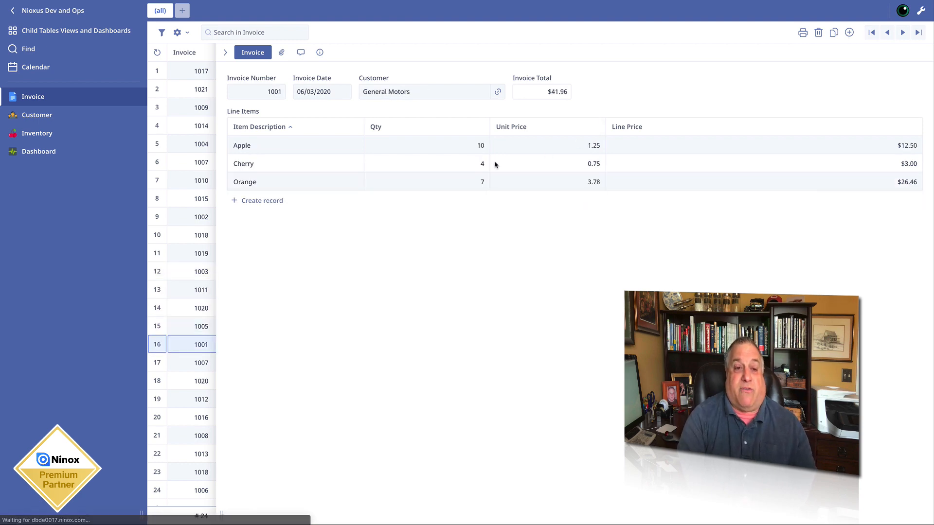
{"action": "key", "text": "Down"}
{"action": "key", "text": "Down"}
{"action": "key", "text": "Down"}
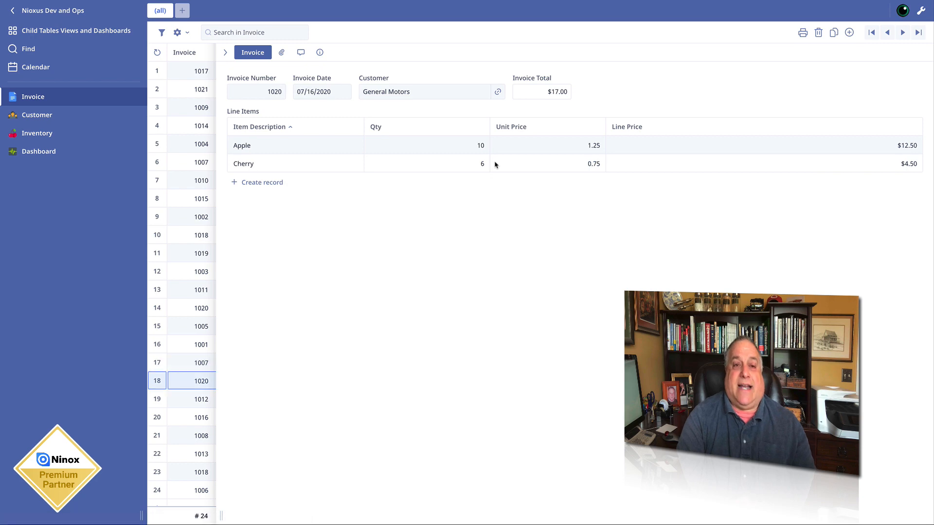
{"action": "key", "text": "Down"}
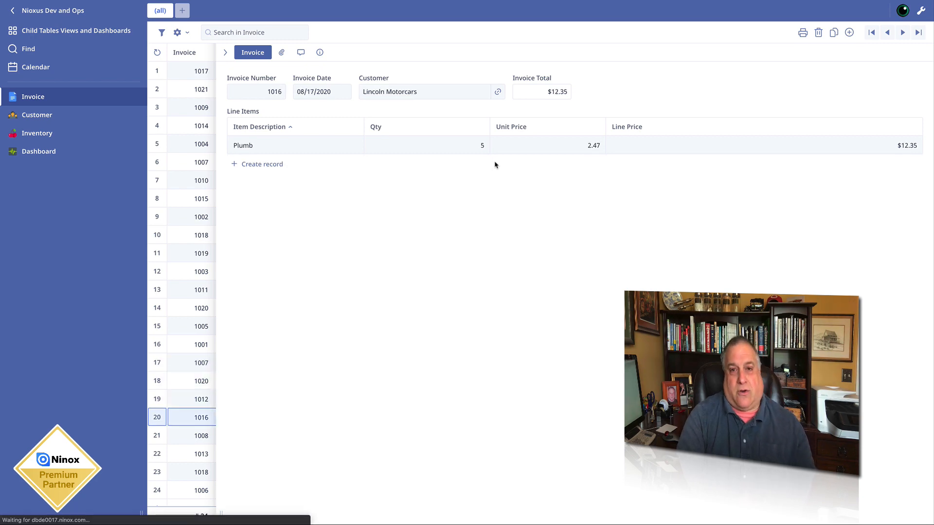
{"action": "key", "text": "Down"}
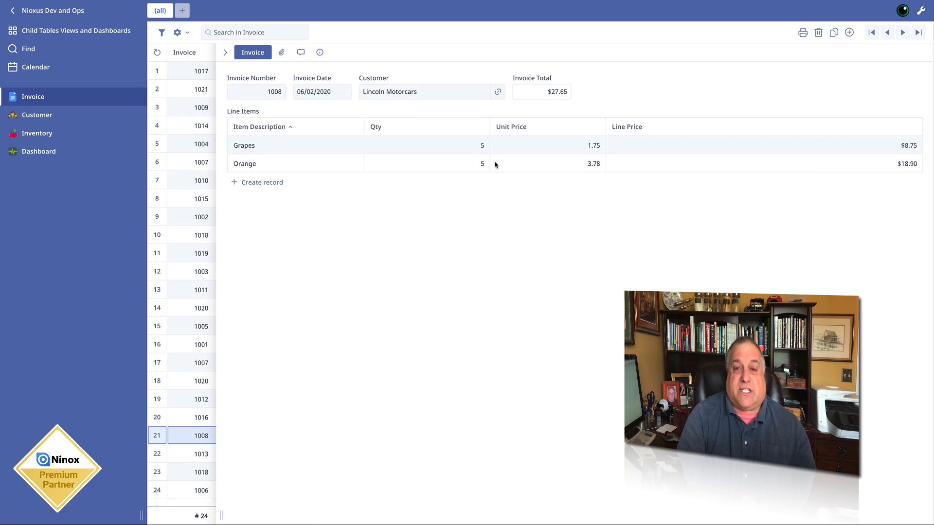
{"action": "key", "text": "Down"}
{"action": "key", "text": "Down"}
{"action": "key", "text": "Down"}
{"action": "key", "text": "Up"}
{"action": "key", "text": "Up"}
{"action": "key", "text": "Down"}
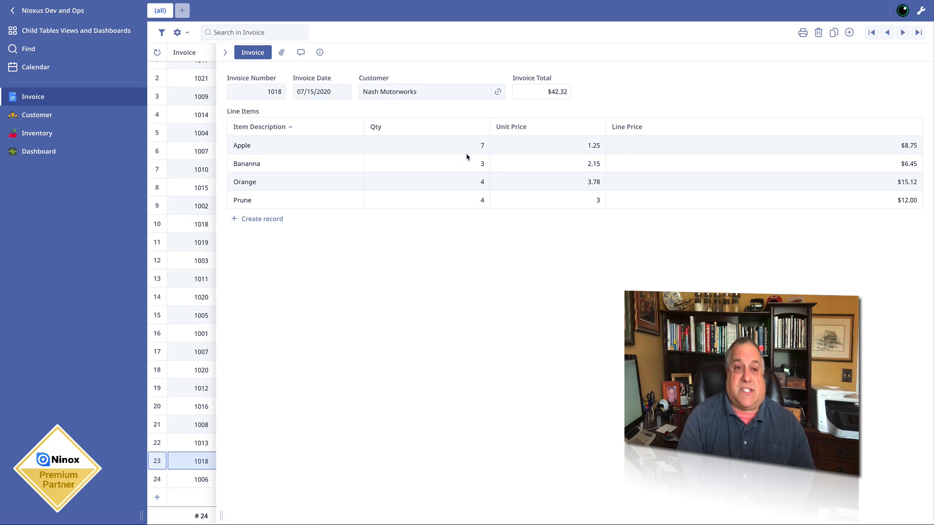
- Turn on edit mode, inspect the Line Items reference in the Invoice table's field settings, and close the settings
{"action": "left_click", "coordinate": [921, 10]}
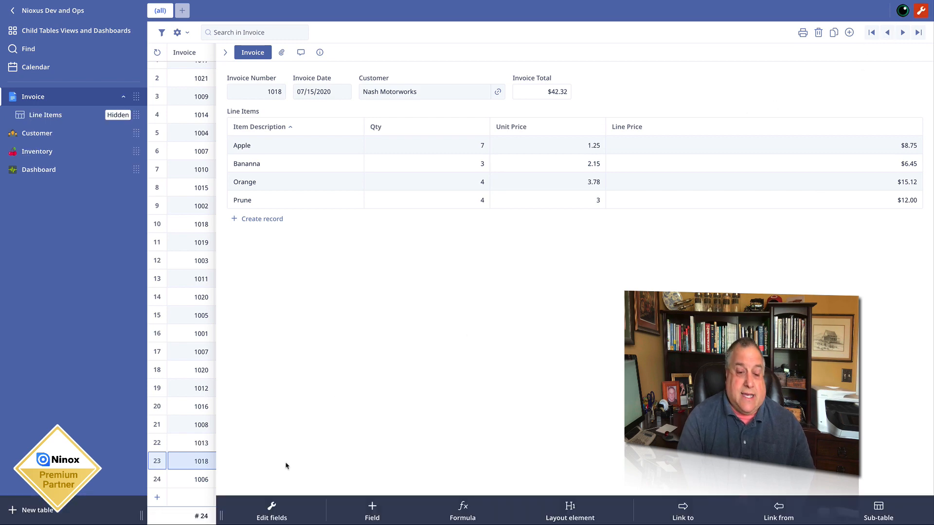
{"action": "left_click", "coordinate": [272, 511]}
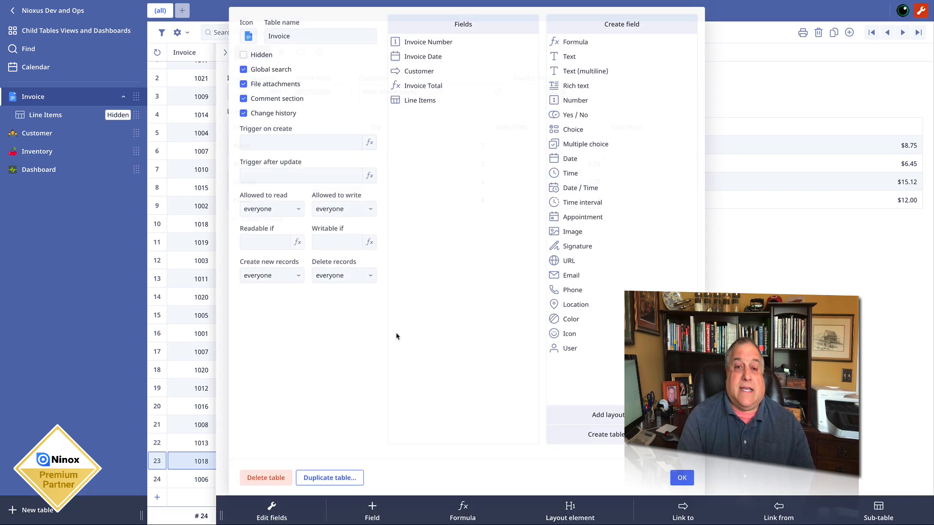
{"action": "left_click", "coordinate": [416, 101]}
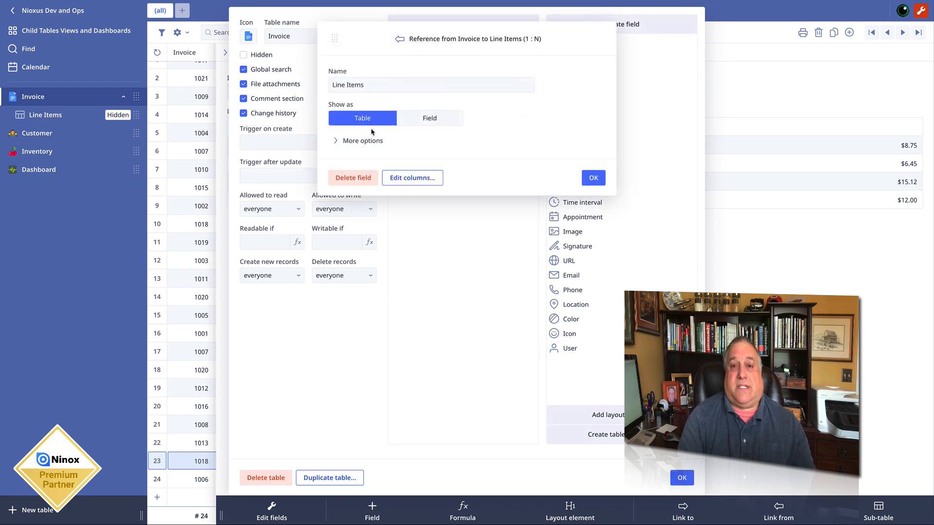
{"action": "left_click", "coordinate": [593, 178]}
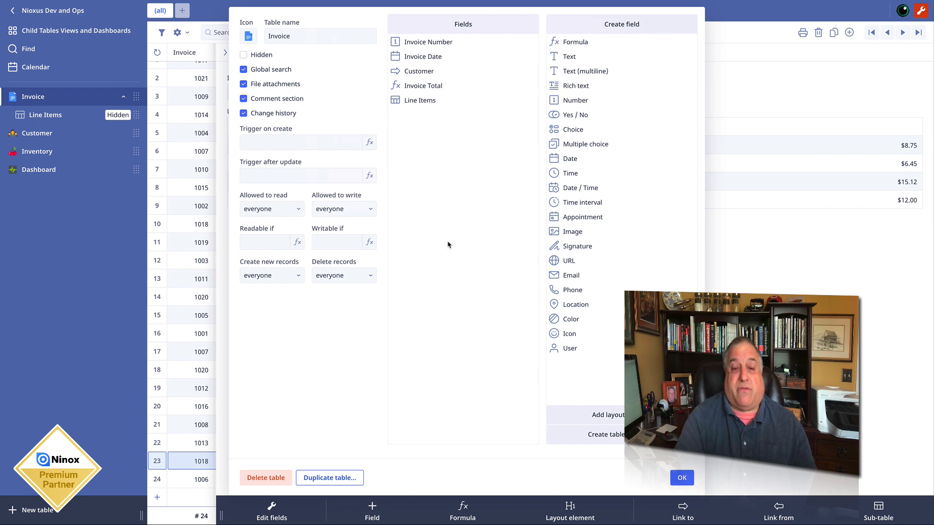
{"action": "left_click", "coordinate": [682, 478]}
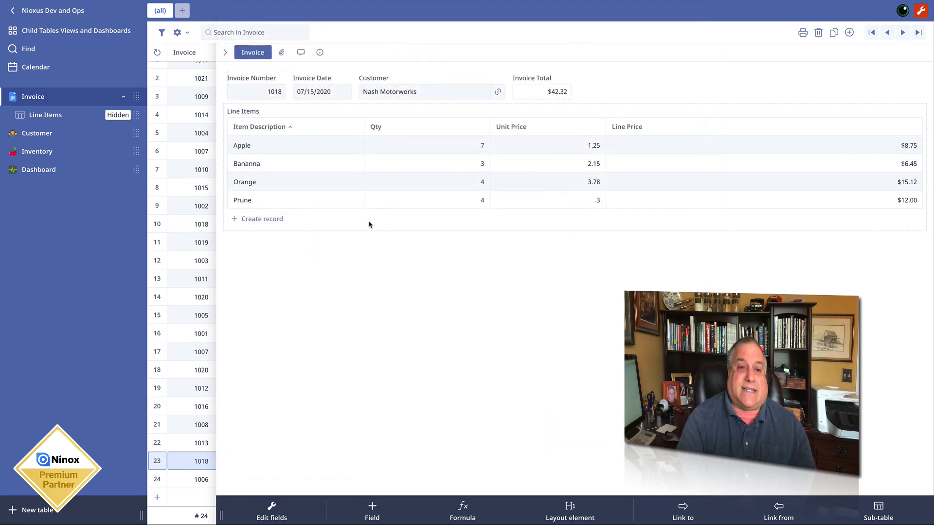
- Close the invoice record, open the hidden Line Items table, and review its table name and field list in the table settings
{"action": "left_click", "coordinate": [226, 54]}
{"action": "left_click", "coordinate": [49, 116]}
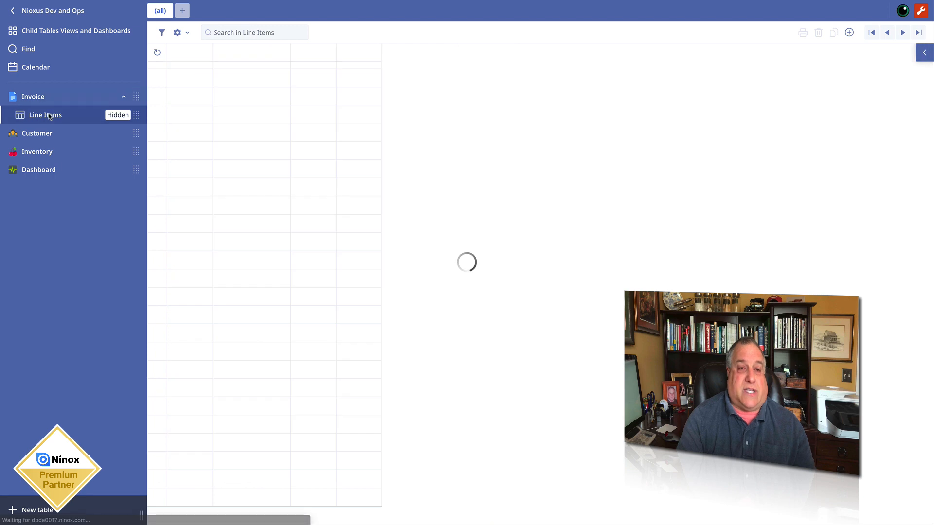
{"action": "left_click", "coordinate": [178, 32]}
{"action": "left_click", "coordinate": [182, 52]}
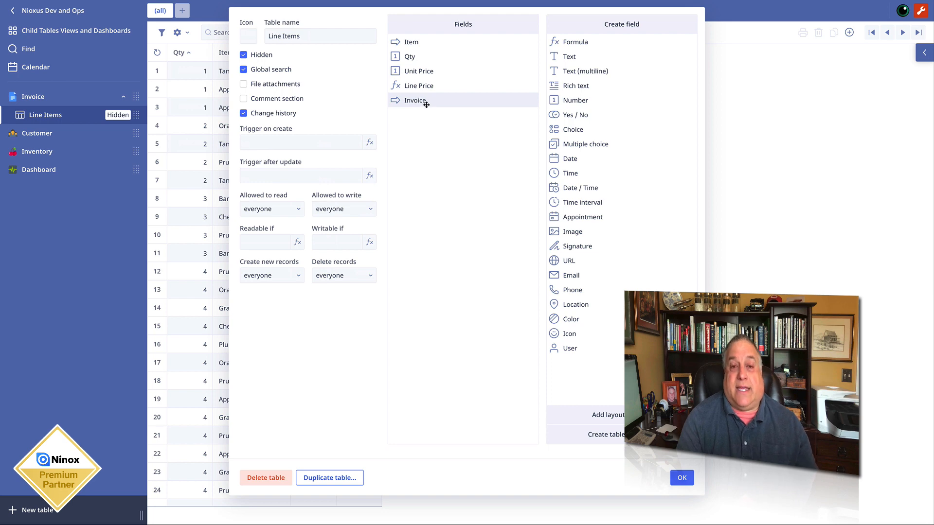
{"action": "left_click_drag", "start_coordinate": [302, 37], "coordinate": [267, 38]}
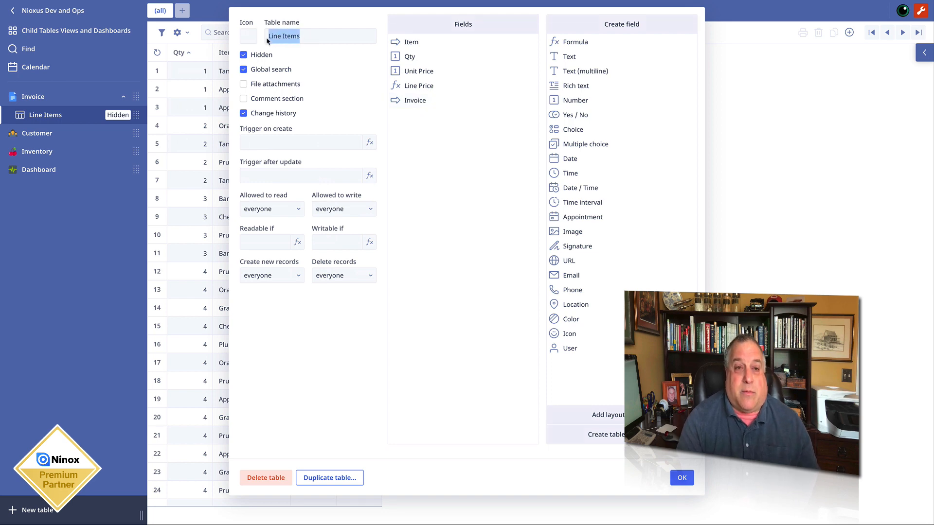
- Inspect the Composition options of the Line Items table's Invoice reference, keep Yes selected, and close the field and table settings
{"action": "left_click", "coordinate": [408, 102]}
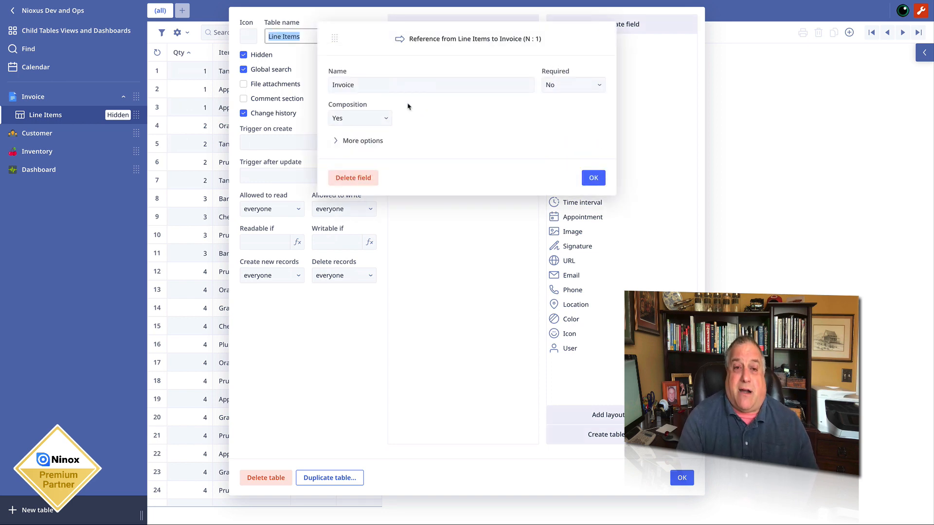
{"action": "left_click", "coordinate": [387, 121]}
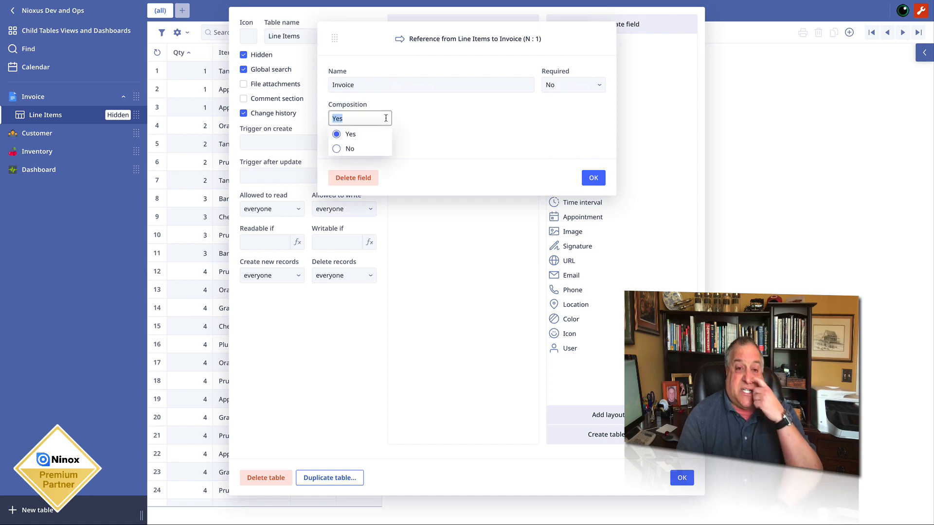
{"action": "left_click", "coordinate": [337, 134]}
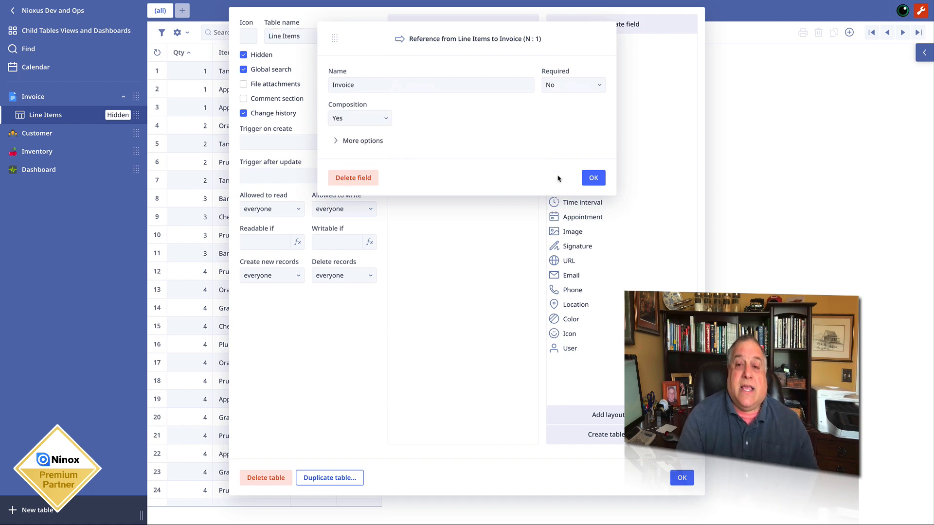
{"action": "left_click", "coordinate": [593, 177]}
{"action": "left_click", "coordinate": [676, 478]}
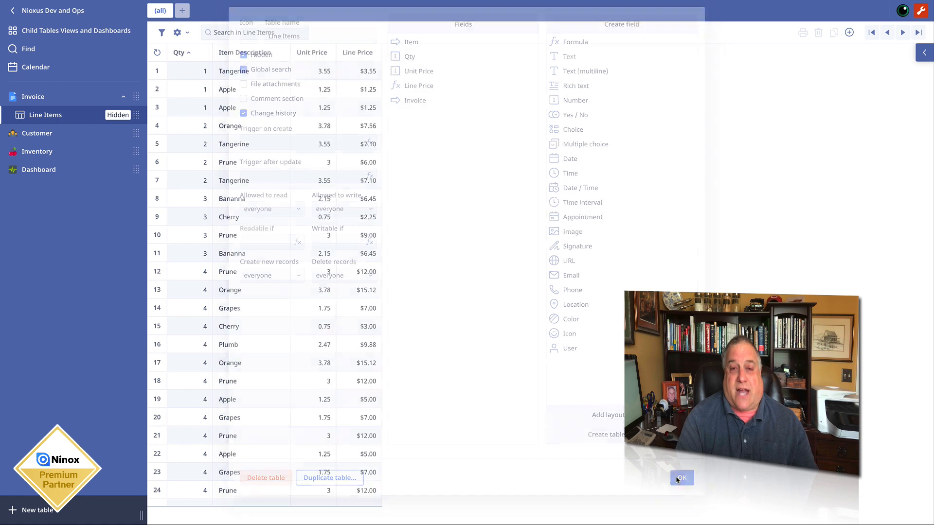
- Open the data model of the Child Tables Views and Dashboards database to examine how its tables are linked
{"action": "left_click", "coordinate": [81, 33]}
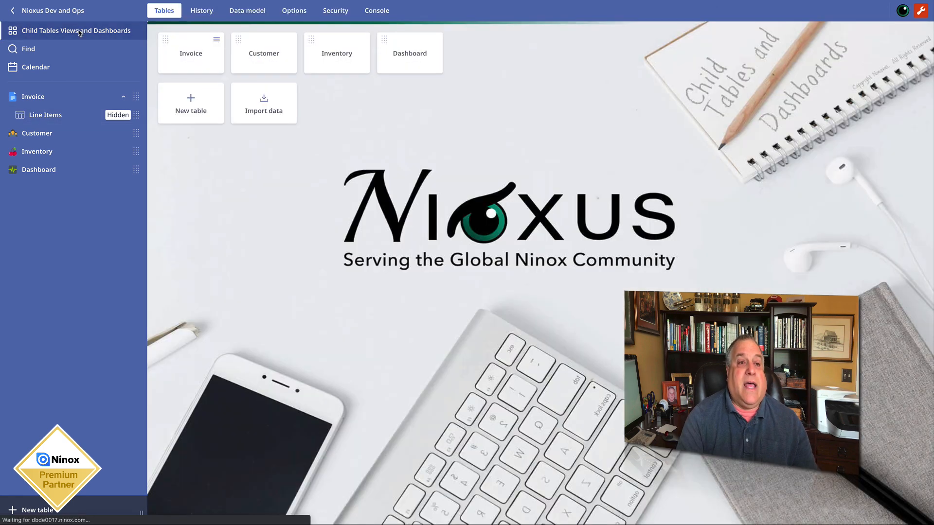
{"action": "left_click", "coordinate": [259, 13]}
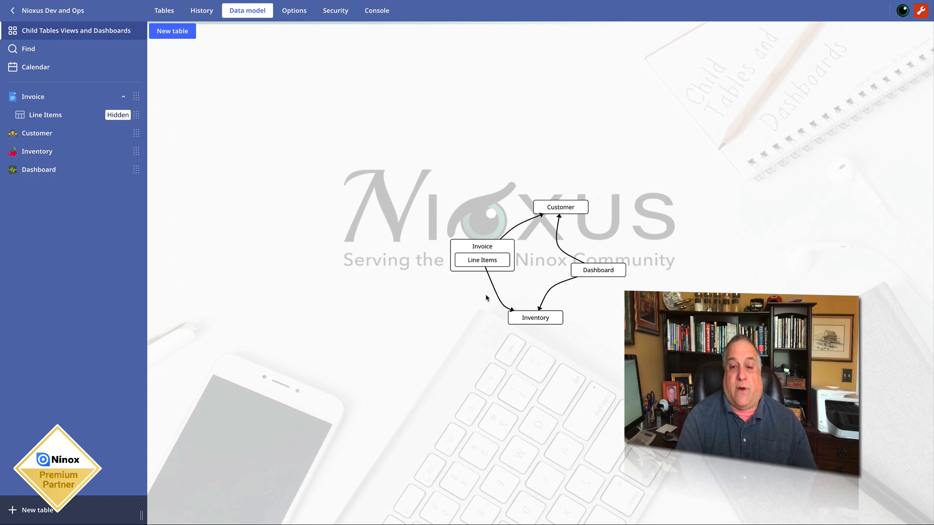